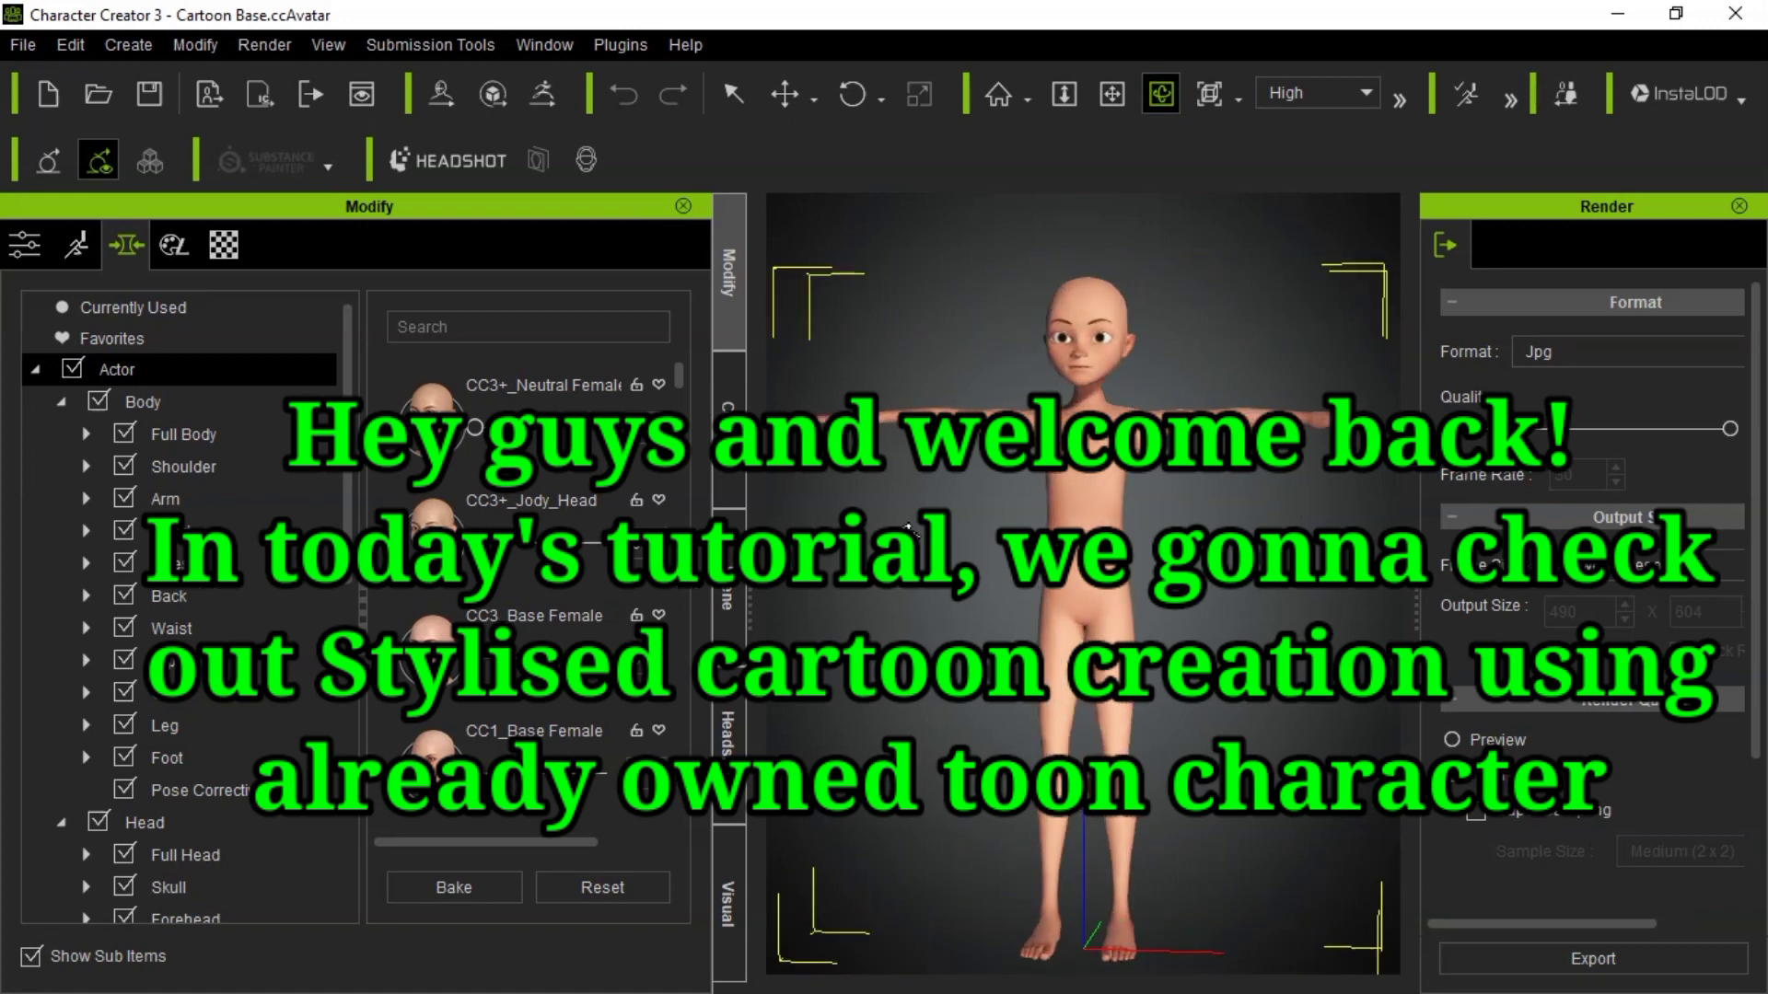
# - Open the file location of the Cartoon Base avatar from the Toon Figures templates and display the files as thumbnails
pyautogui.moveTo(1000, 395); pyautogui.dragTo(961, 499)
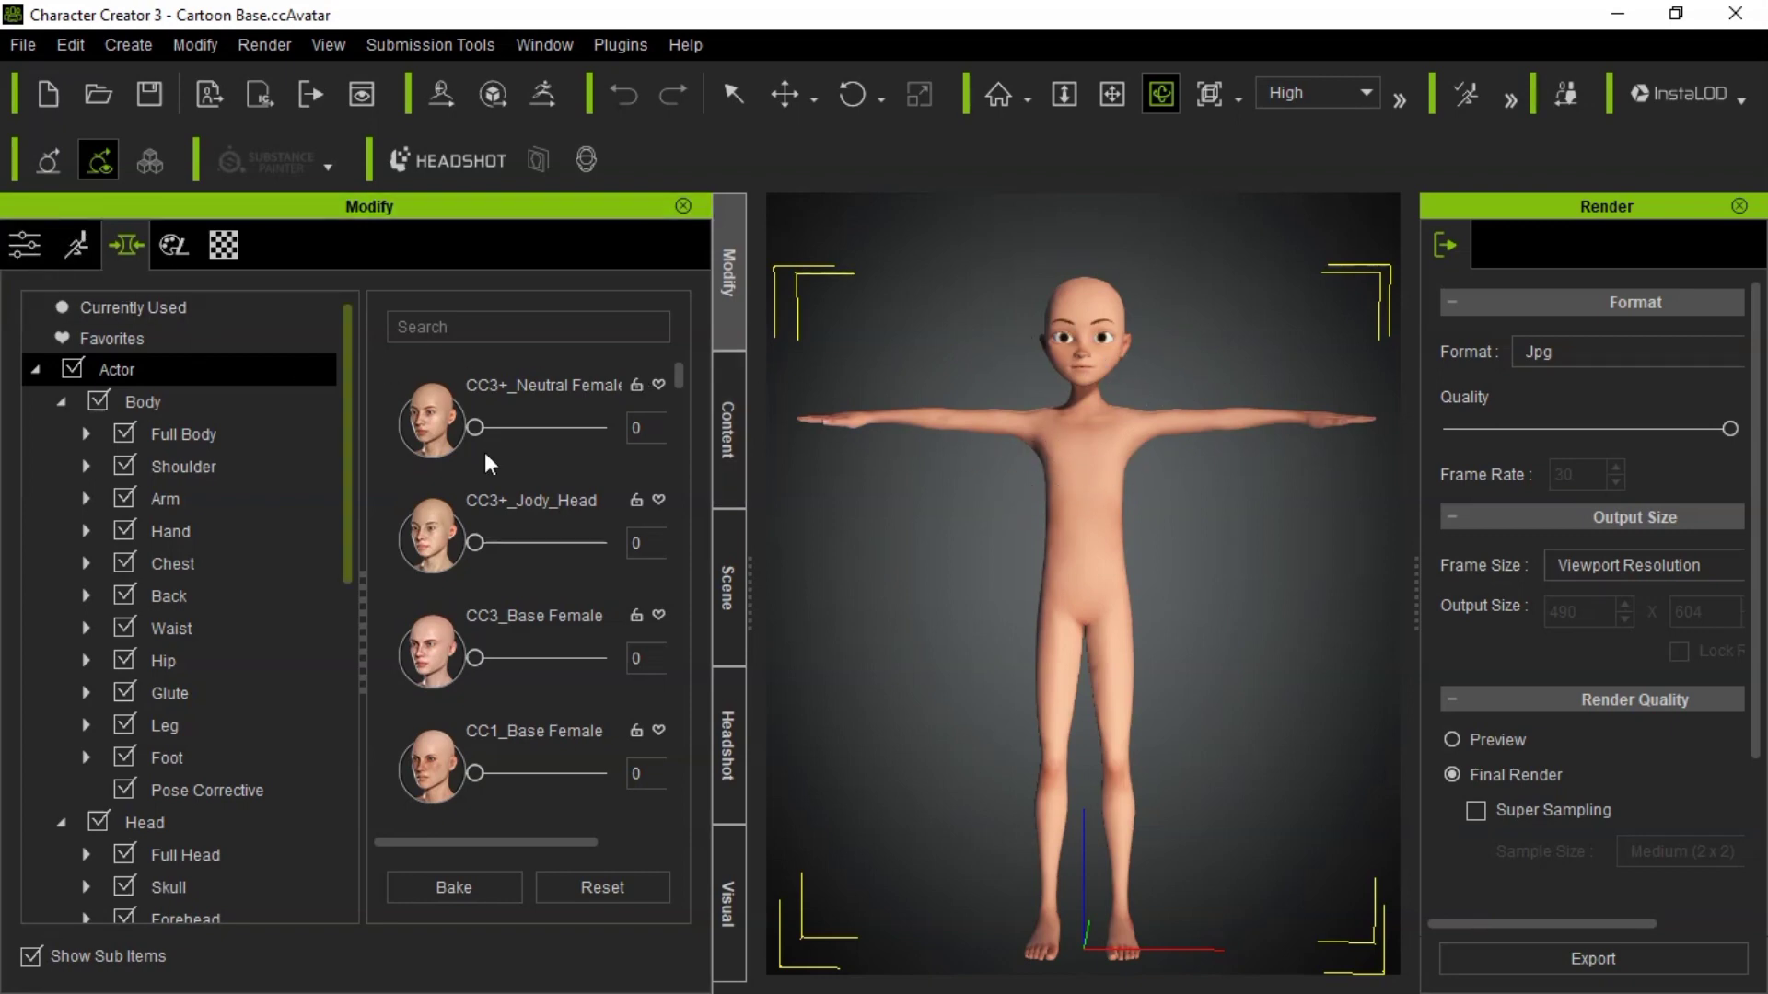
pyautogui.click(718, 460)
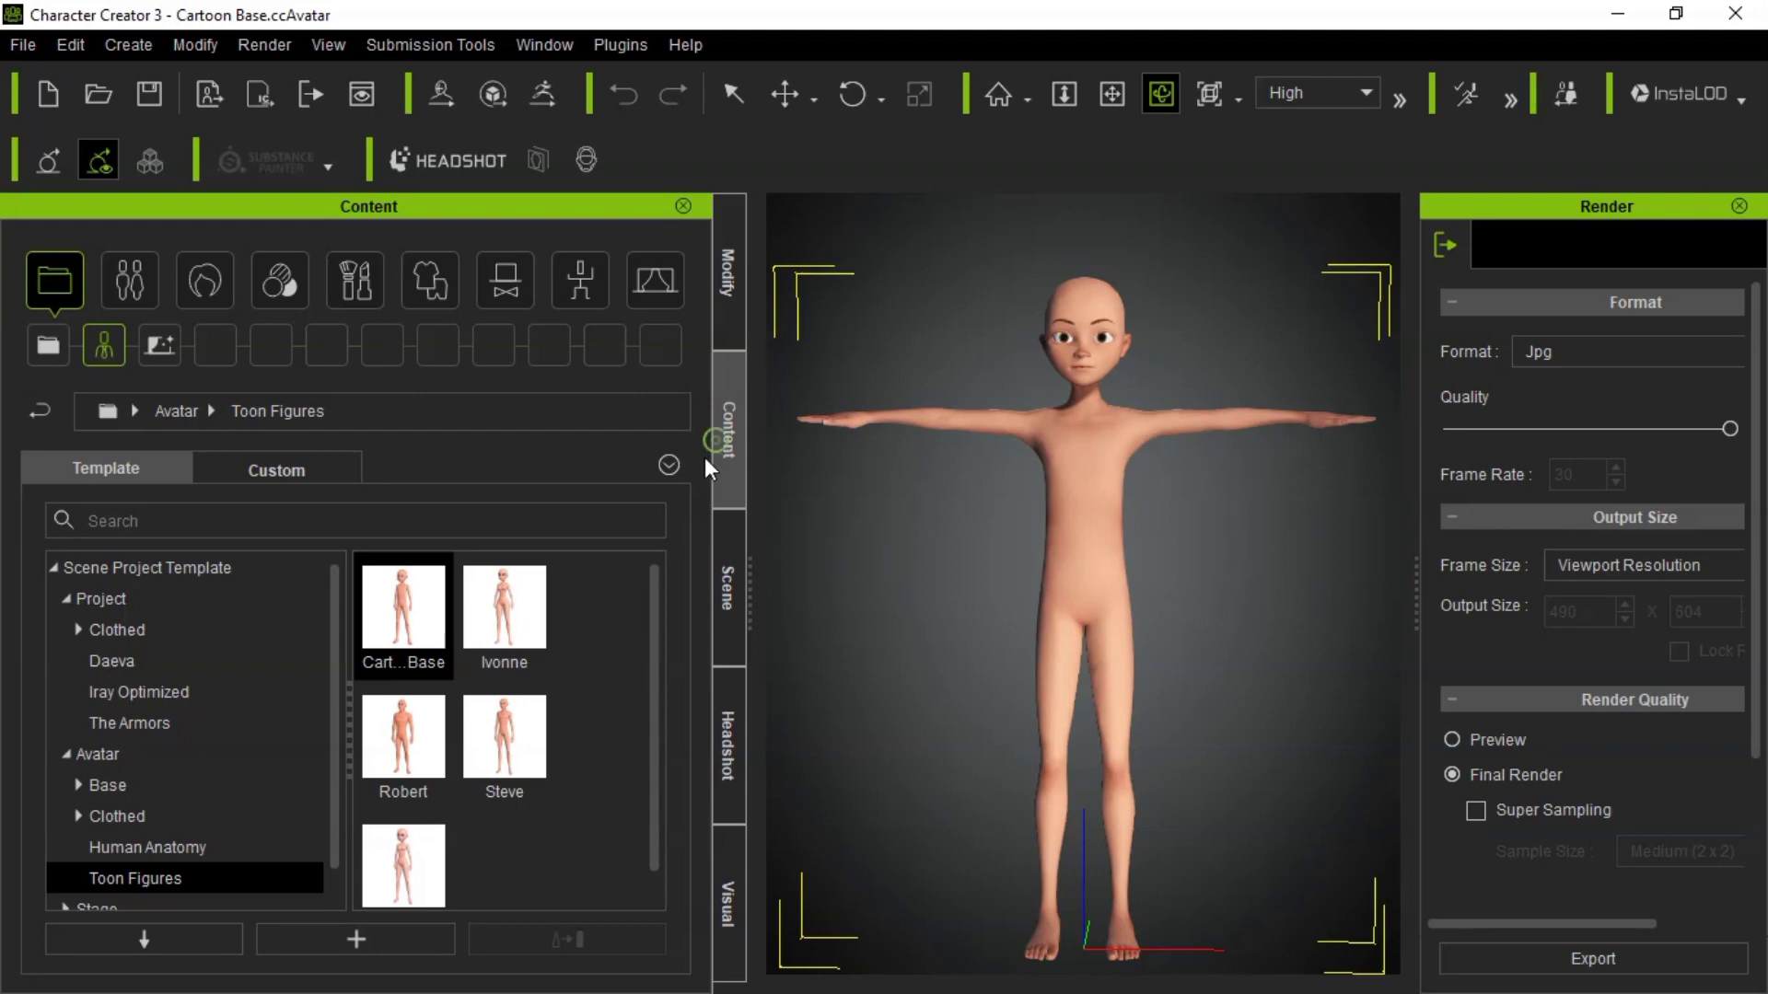
pyautogui.rightClick(422, 629)
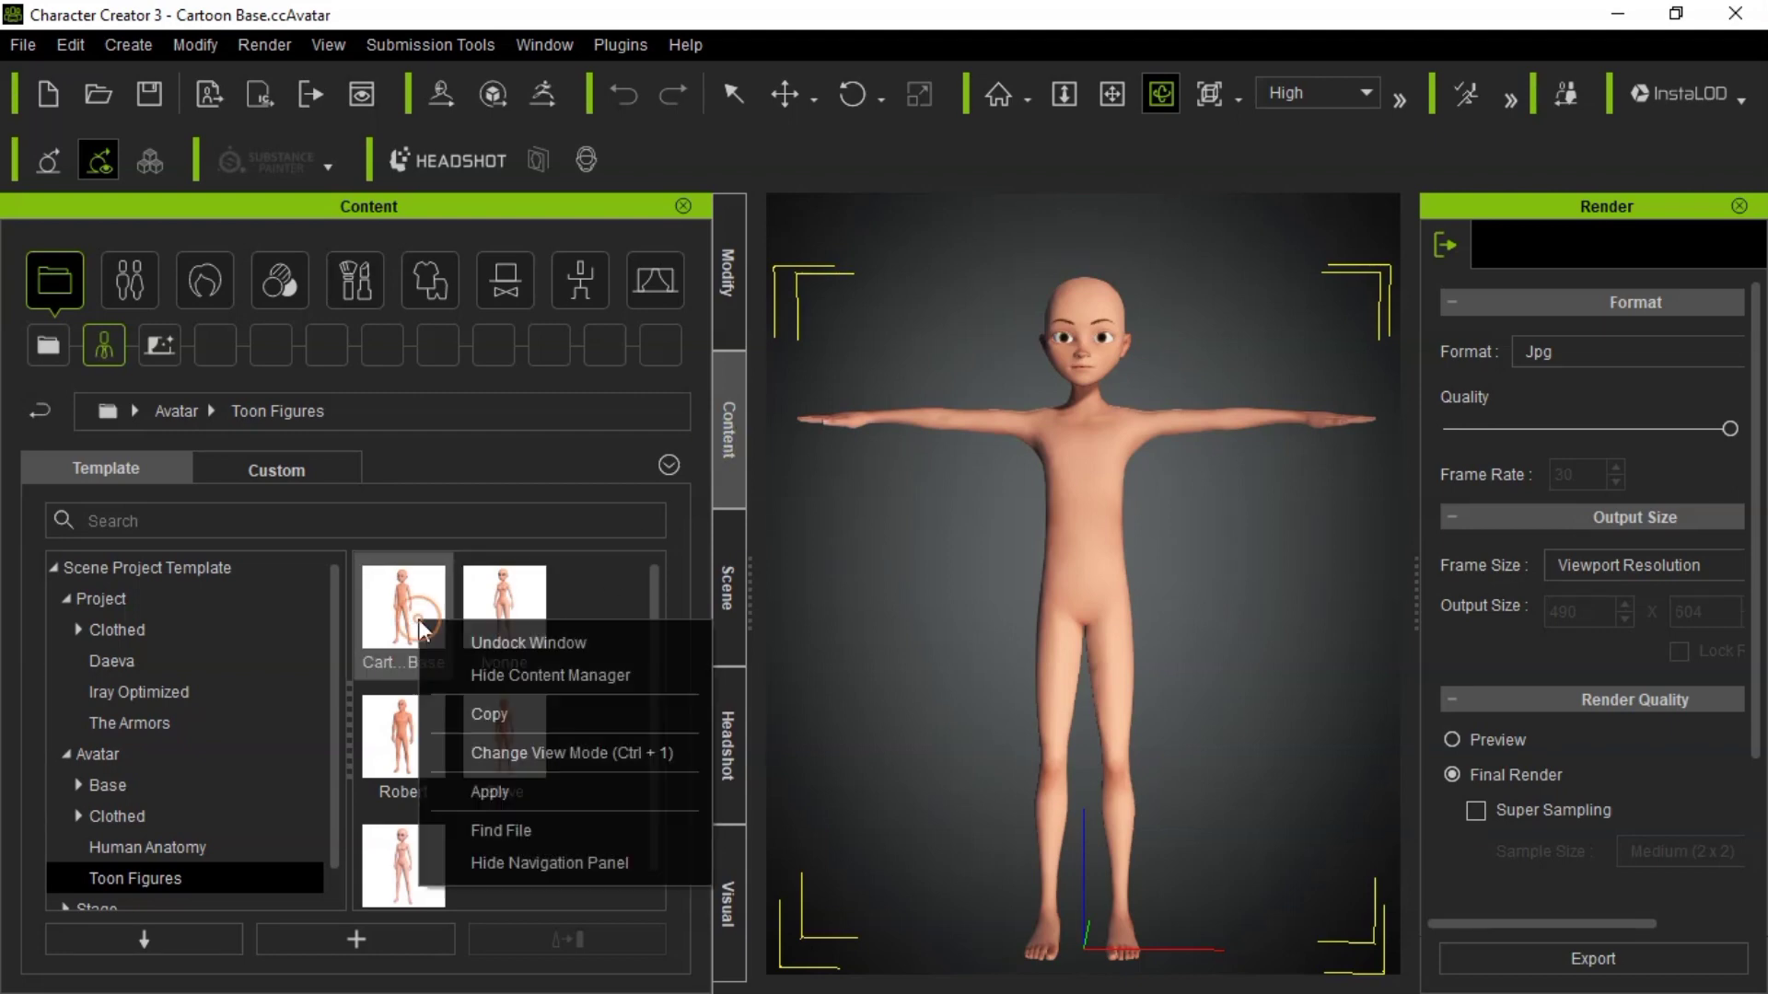
pyautogui.click(490, 832)
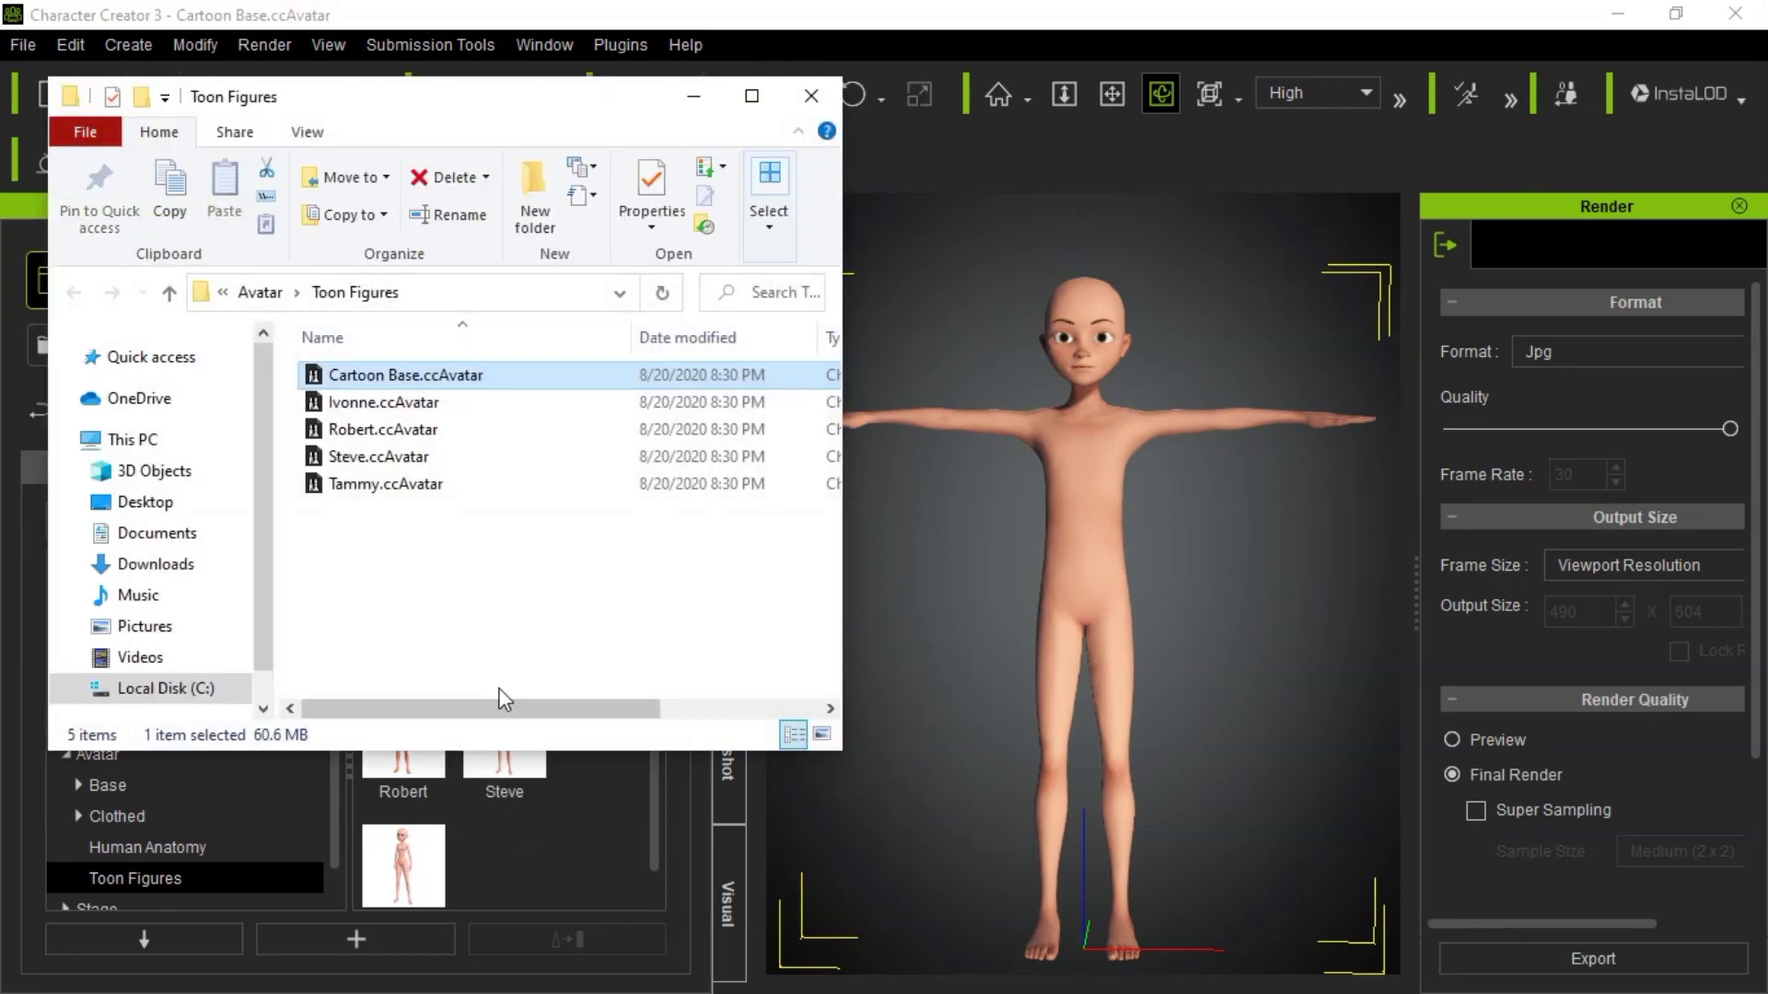
pyautogui.click(822, 736)
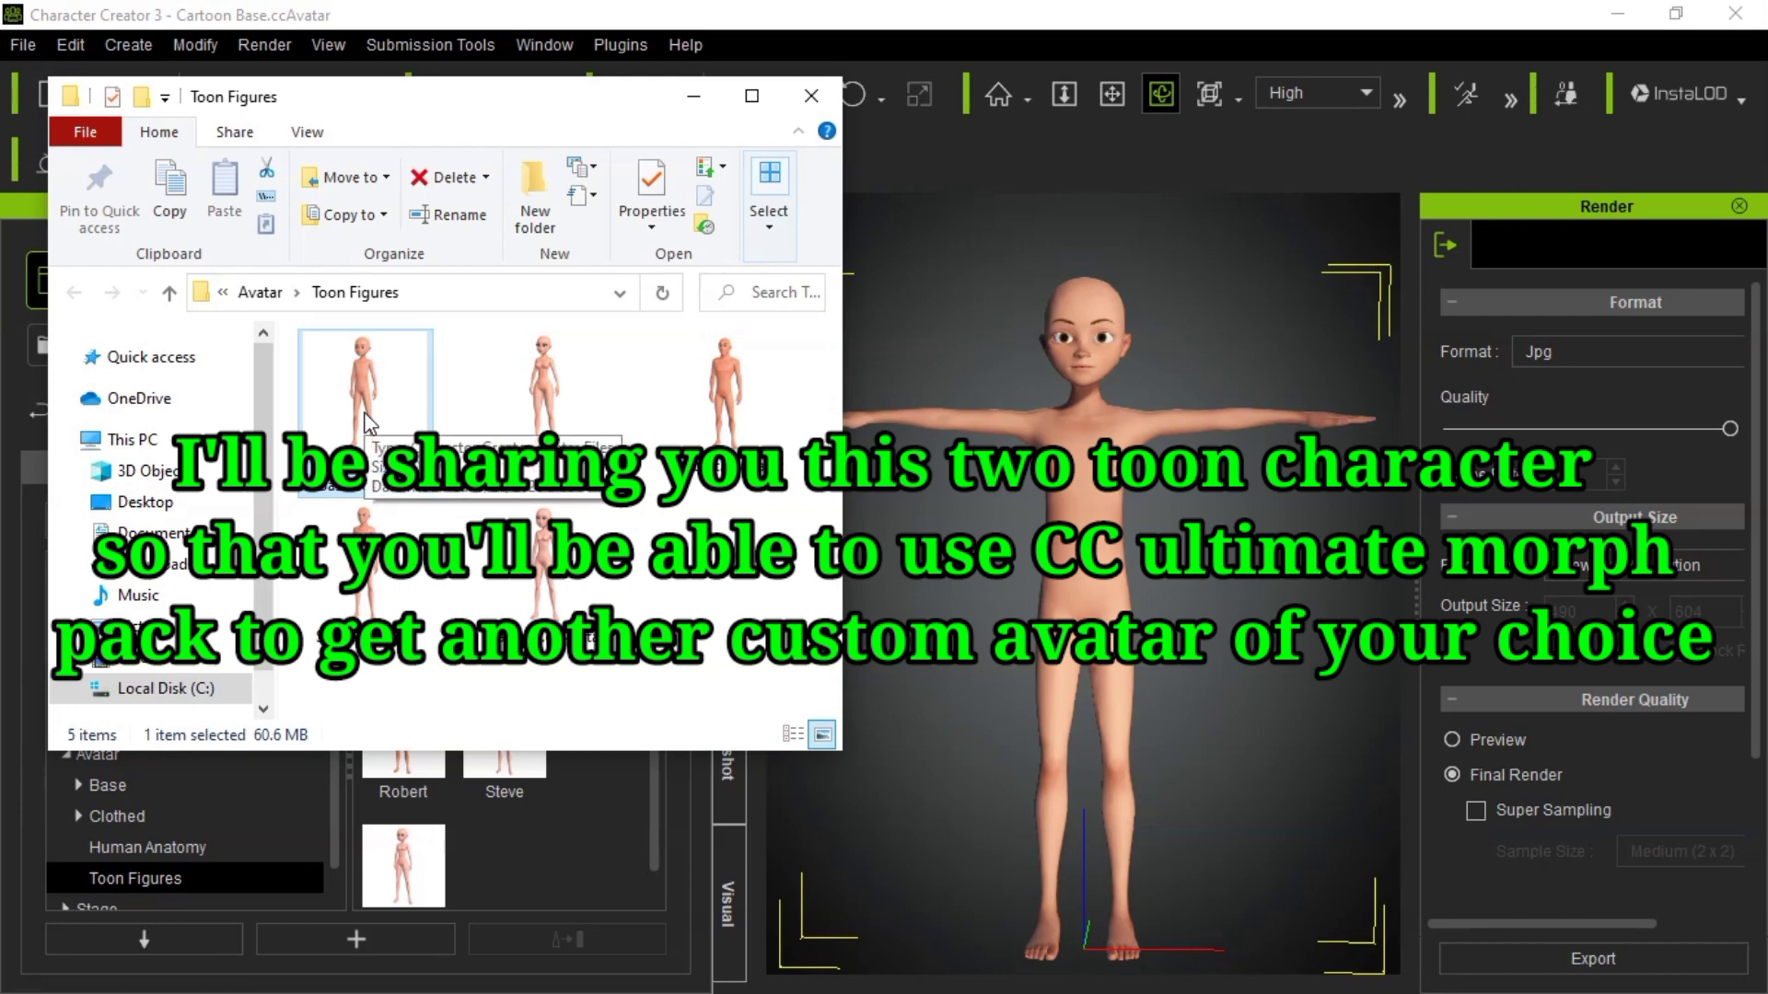
# - Copy the Cartoon Base and Ivonne avatar files and create a folder named "Stylised creation" in Toon Figures
pyautogui.keyDown('ctrl'); pyautogui.click(543, 408); pyautogui.keyUp('ctrl')
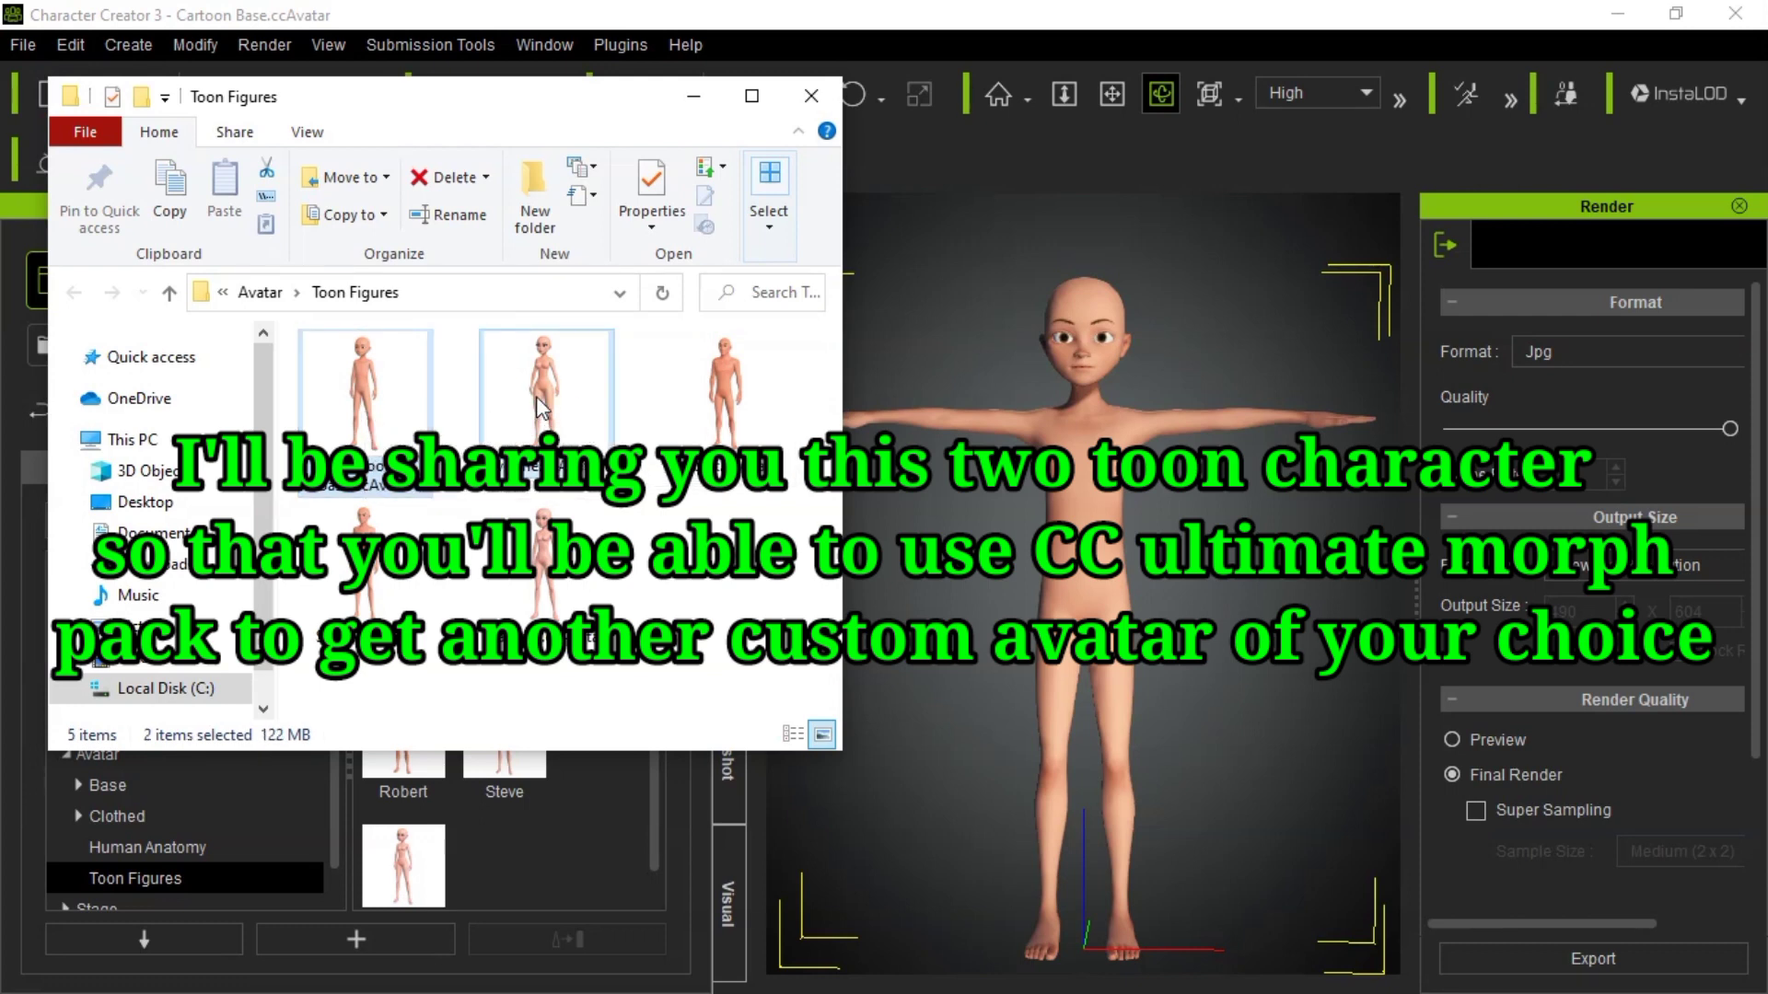
pyautogui.hotkey('ctrl', 'c')
pyautogui.click(523, 230)
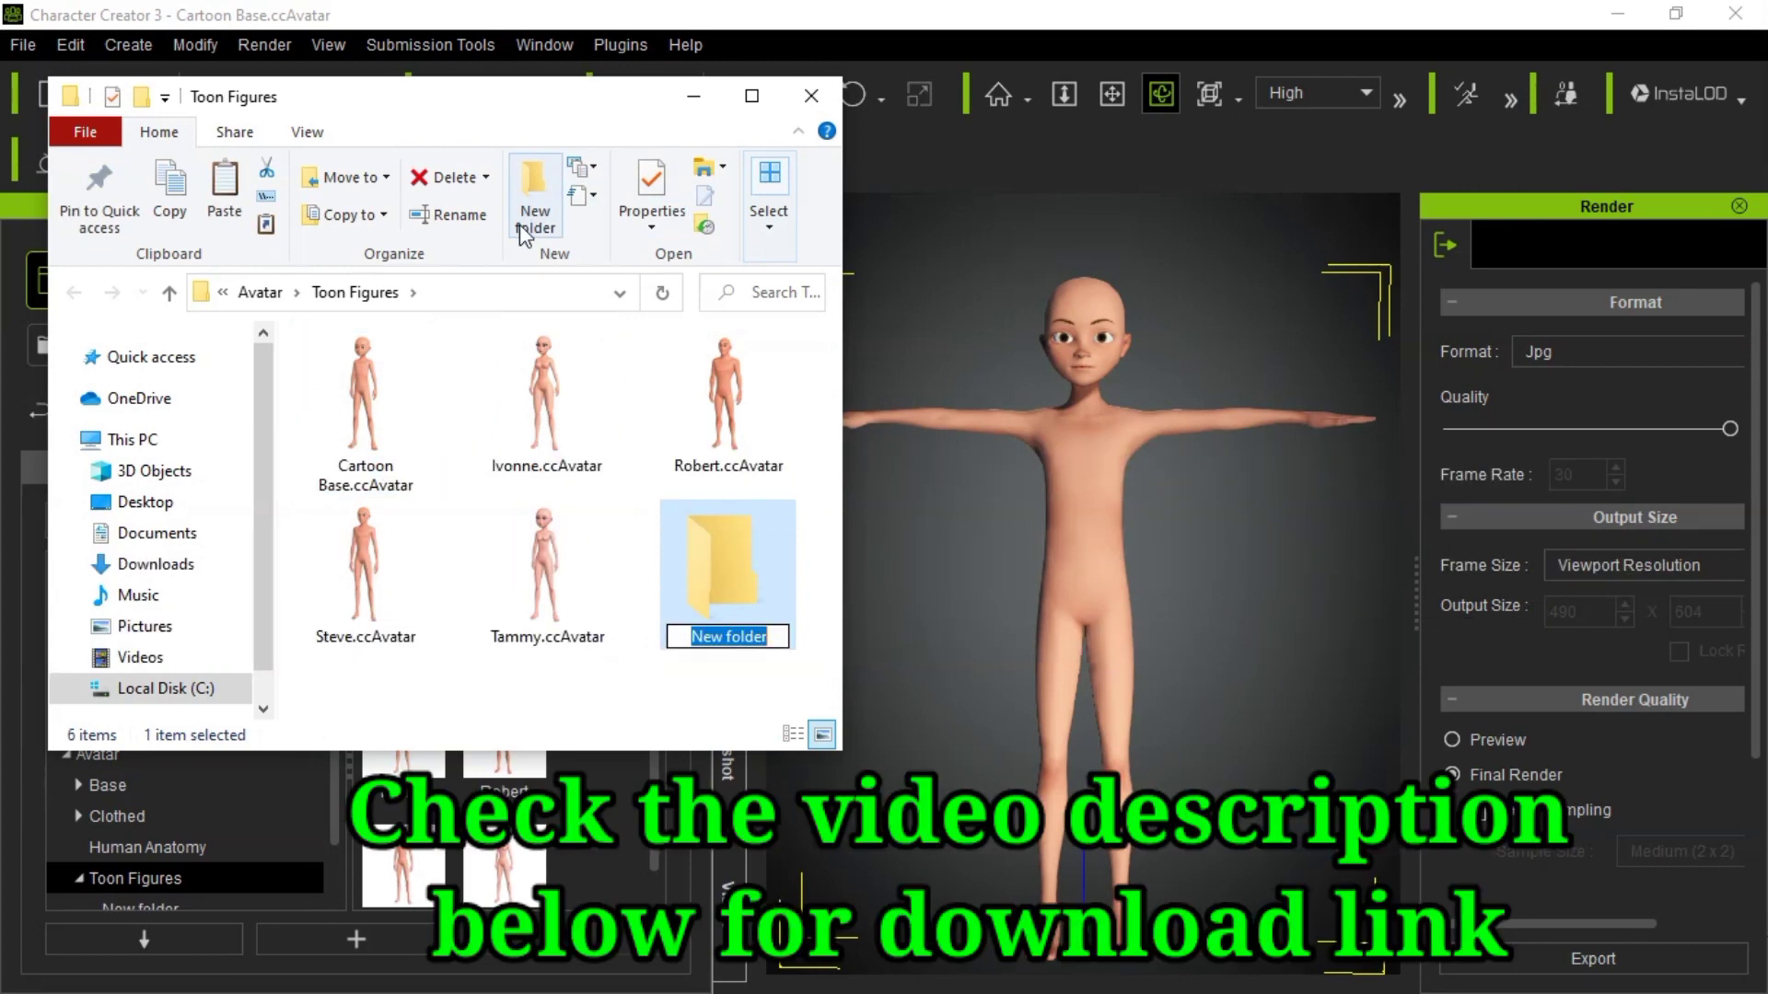
pyautogui.write('Styl')
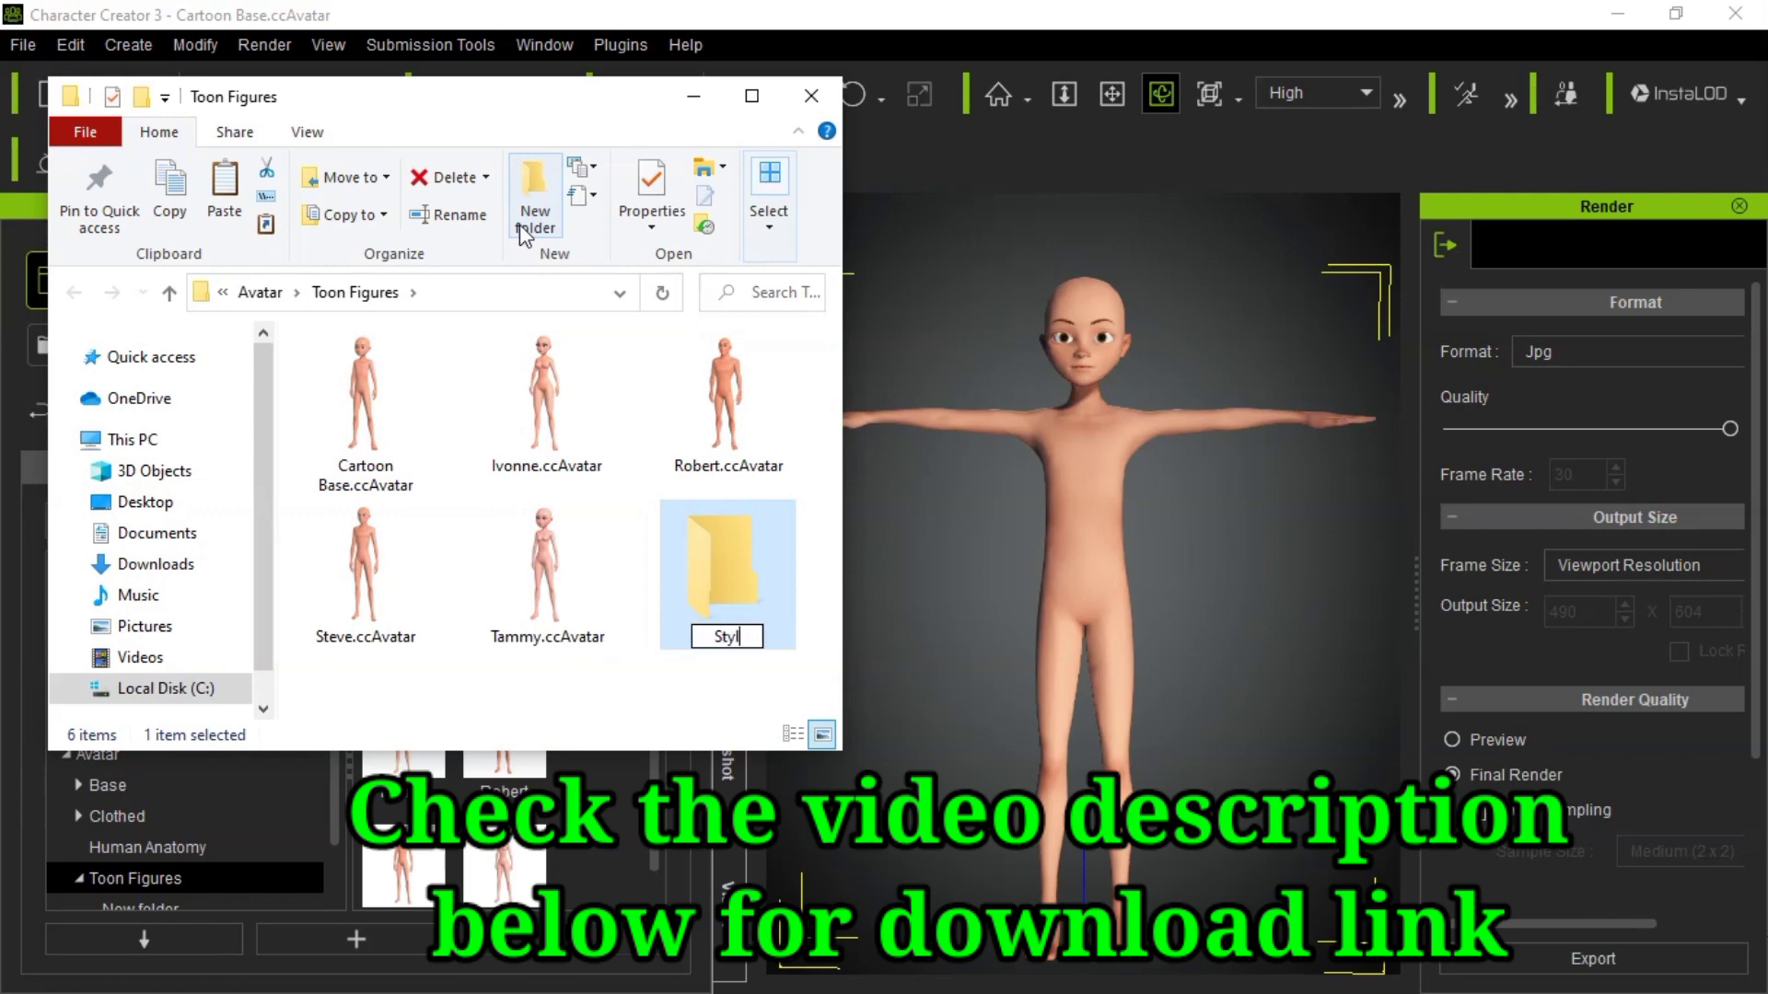
pyautogui.write('ised creation')
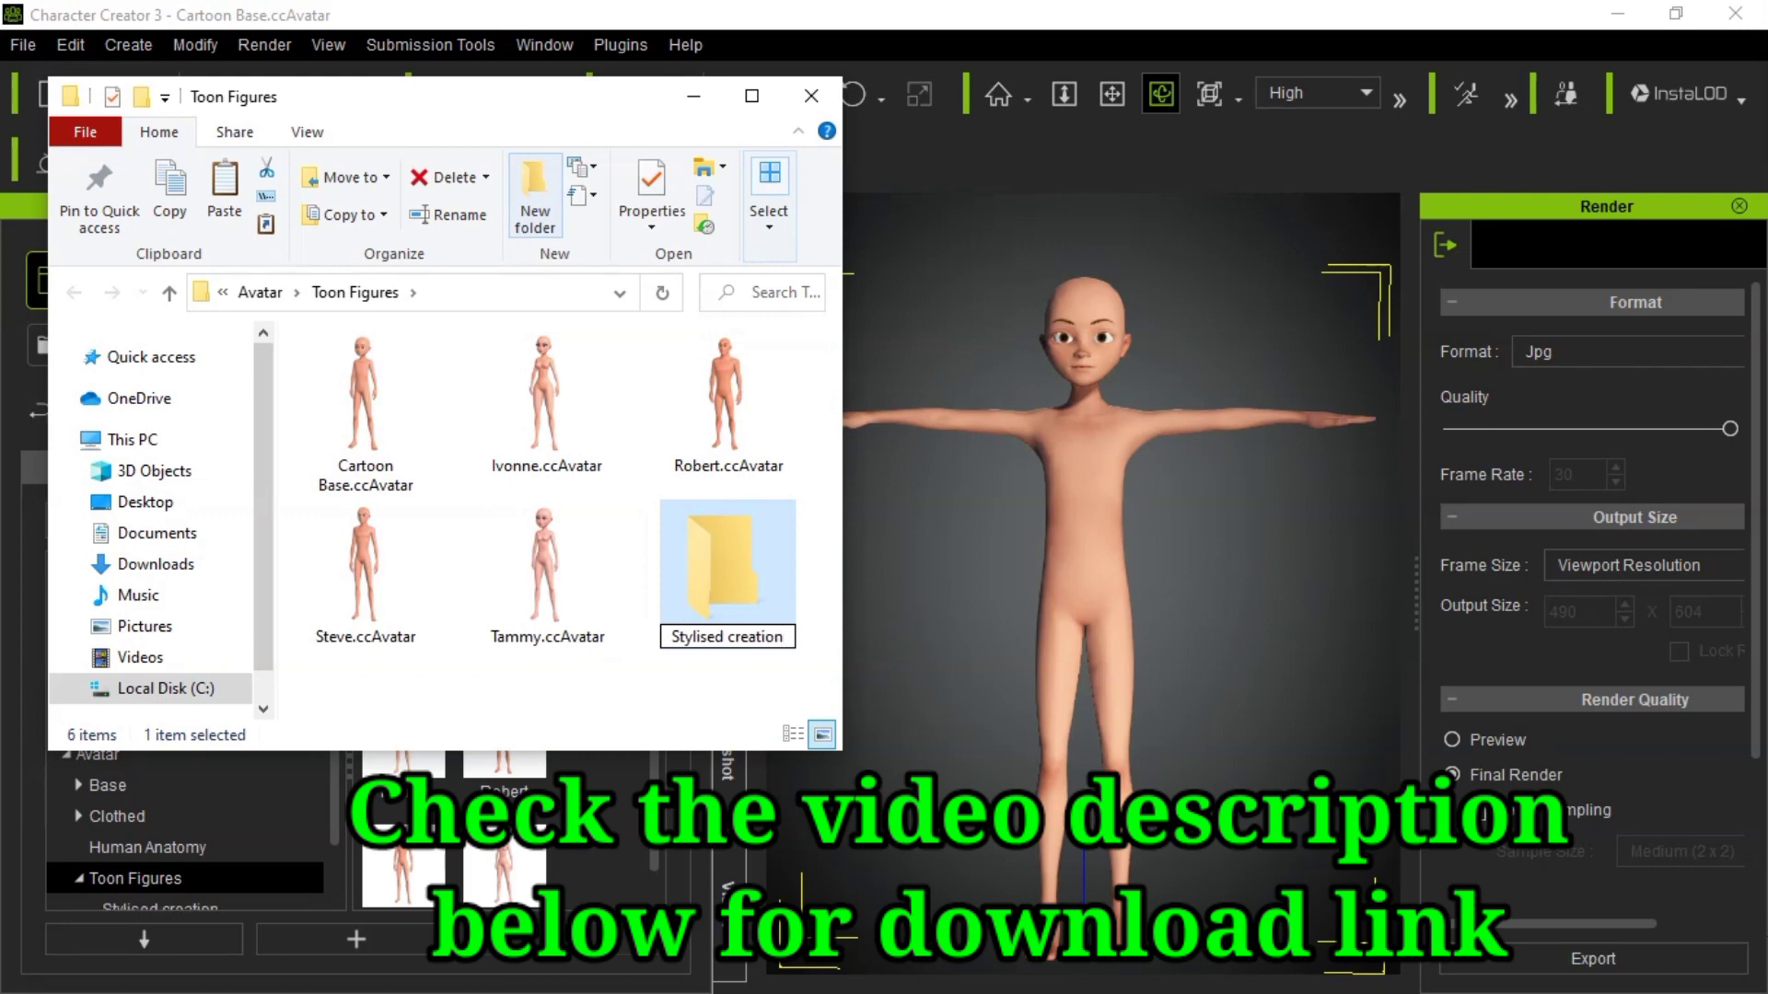
pyautogui.press('Return')
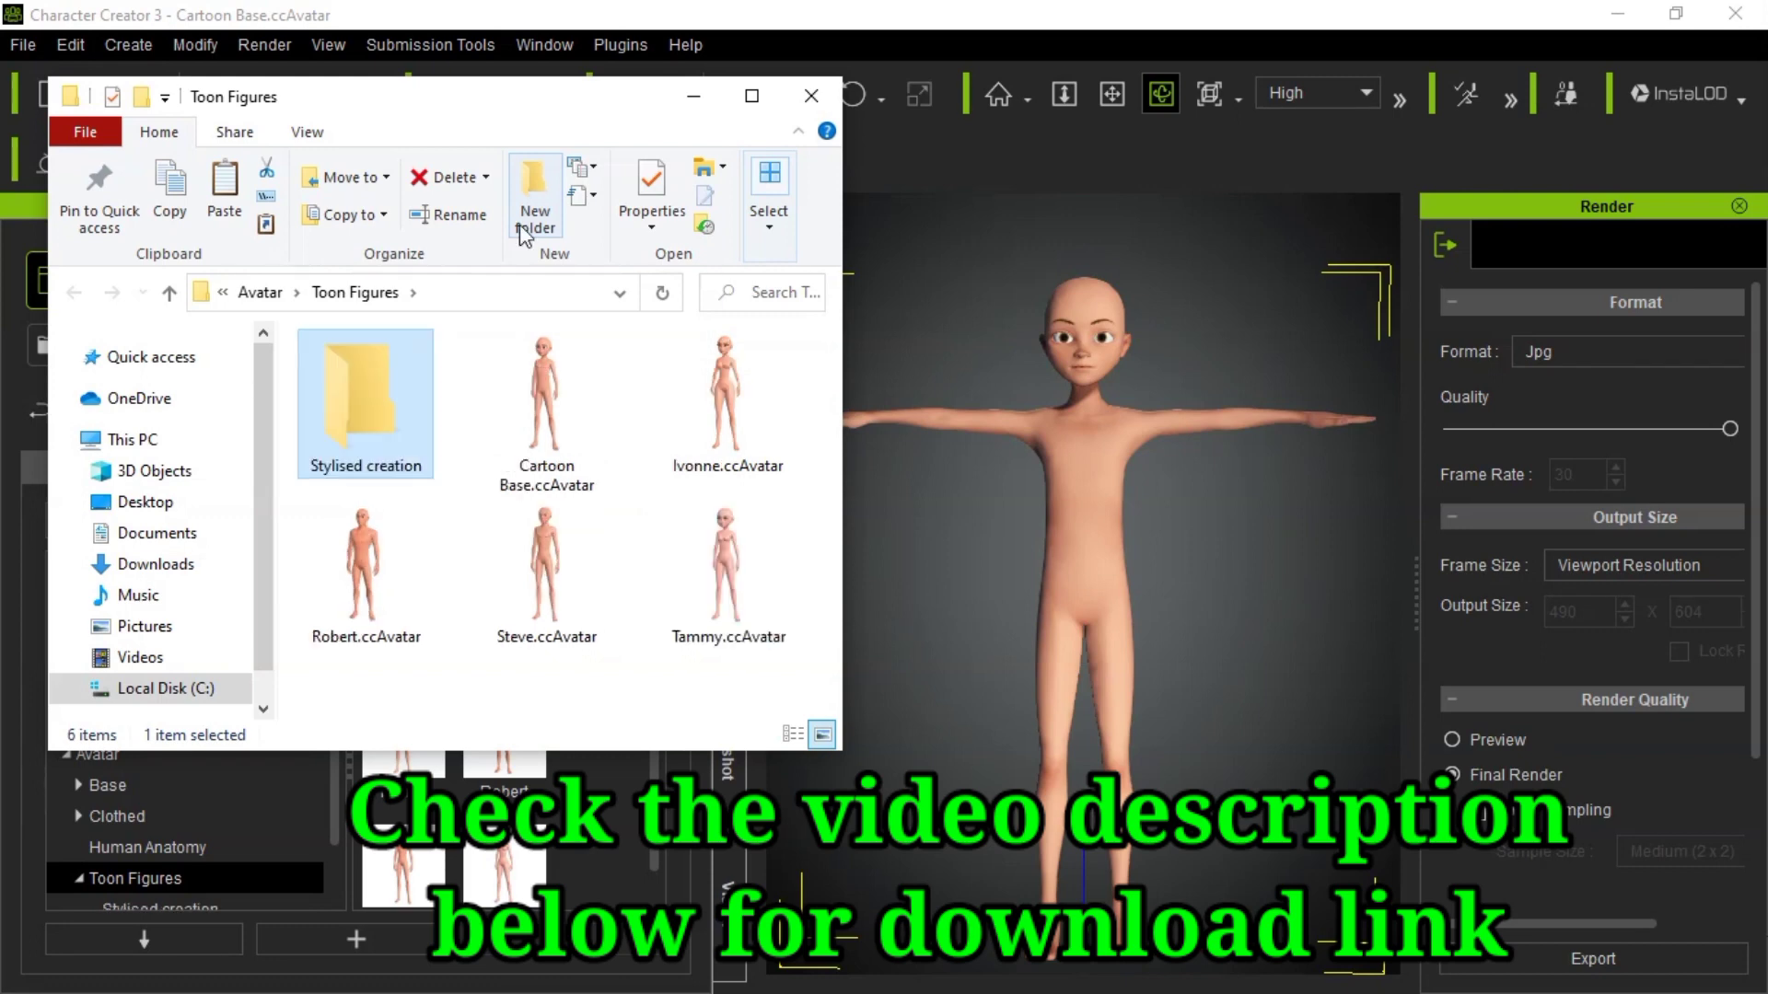
# - Paste the two copied avatar files into the Stylised creation folder and display them as thumbnails
pyautogui.press('Return')
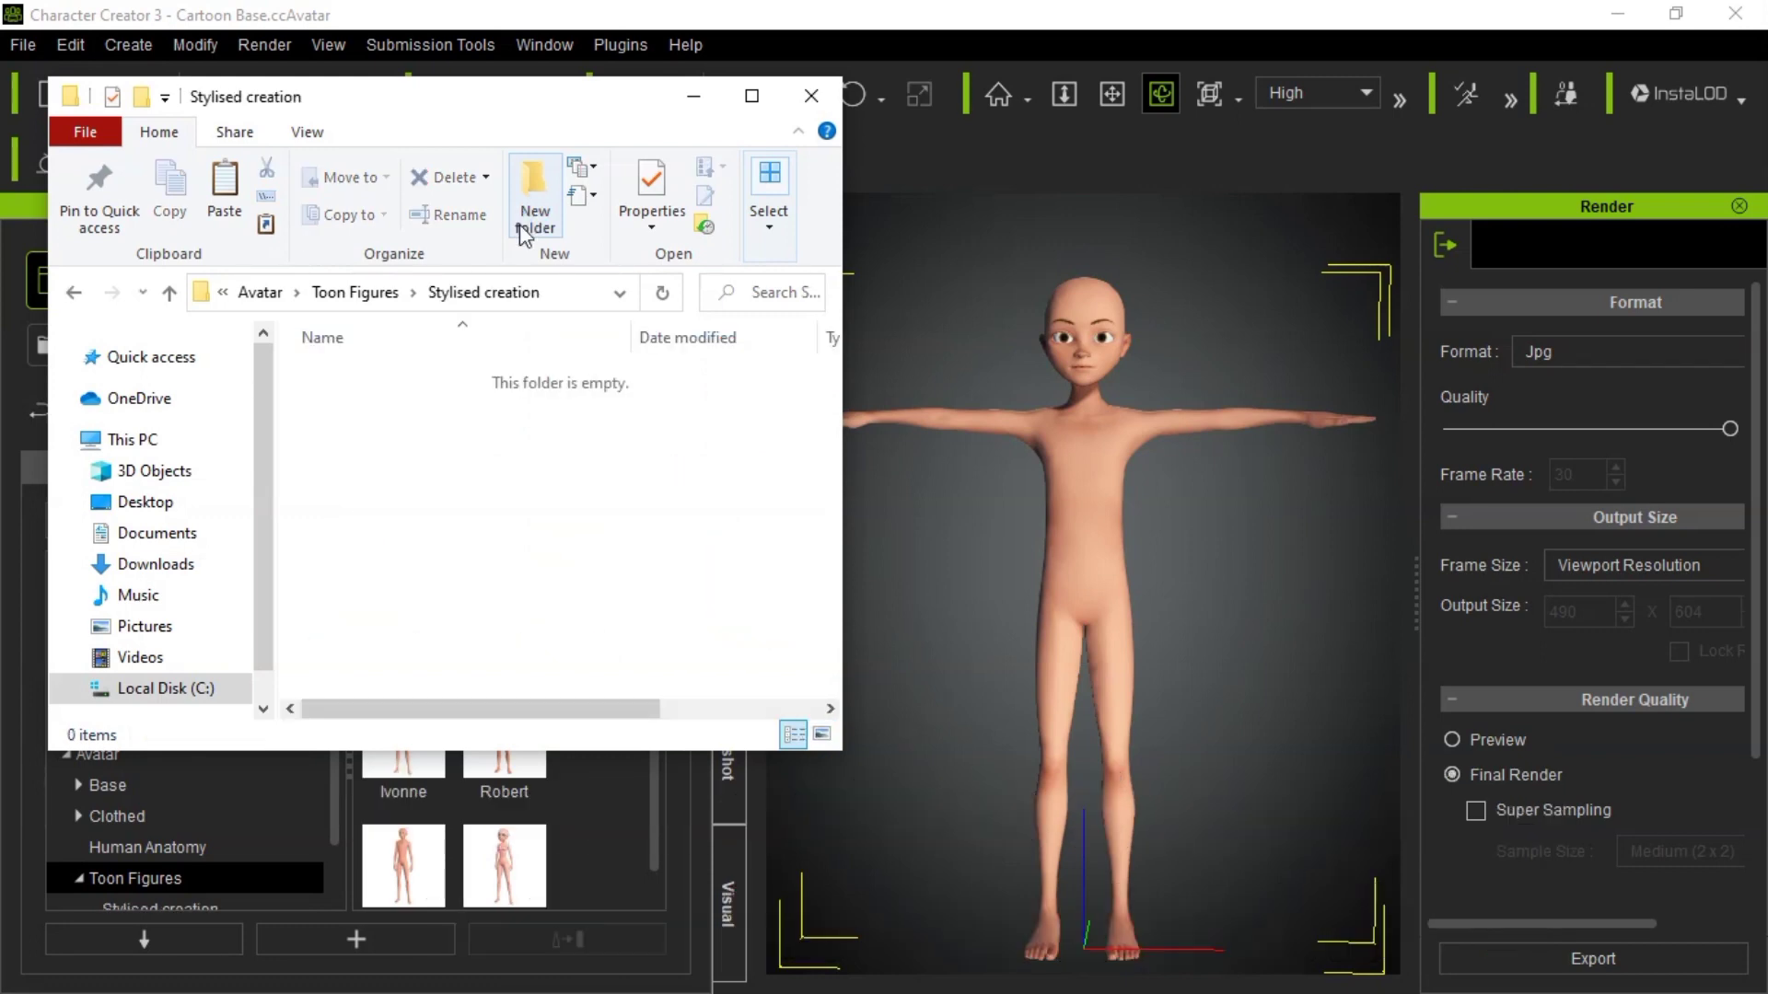
pyautogui.hotkey('ctrl', 'v')
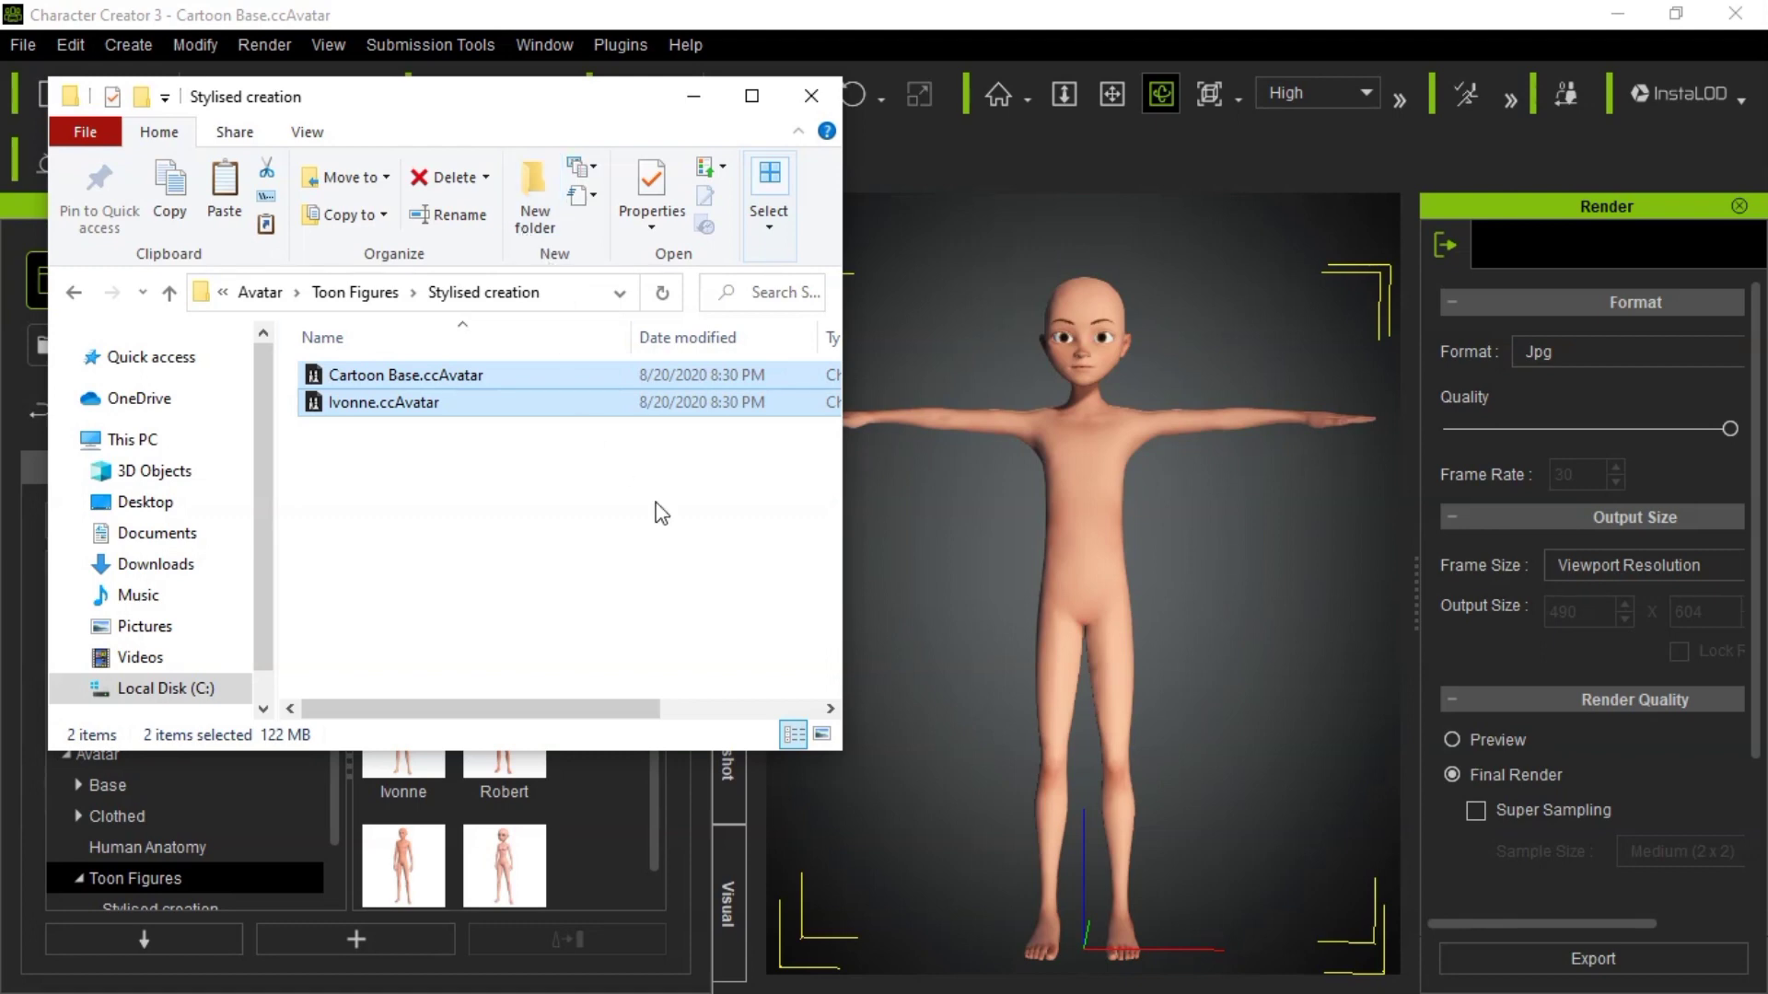
pyautogui.click(822, 734)
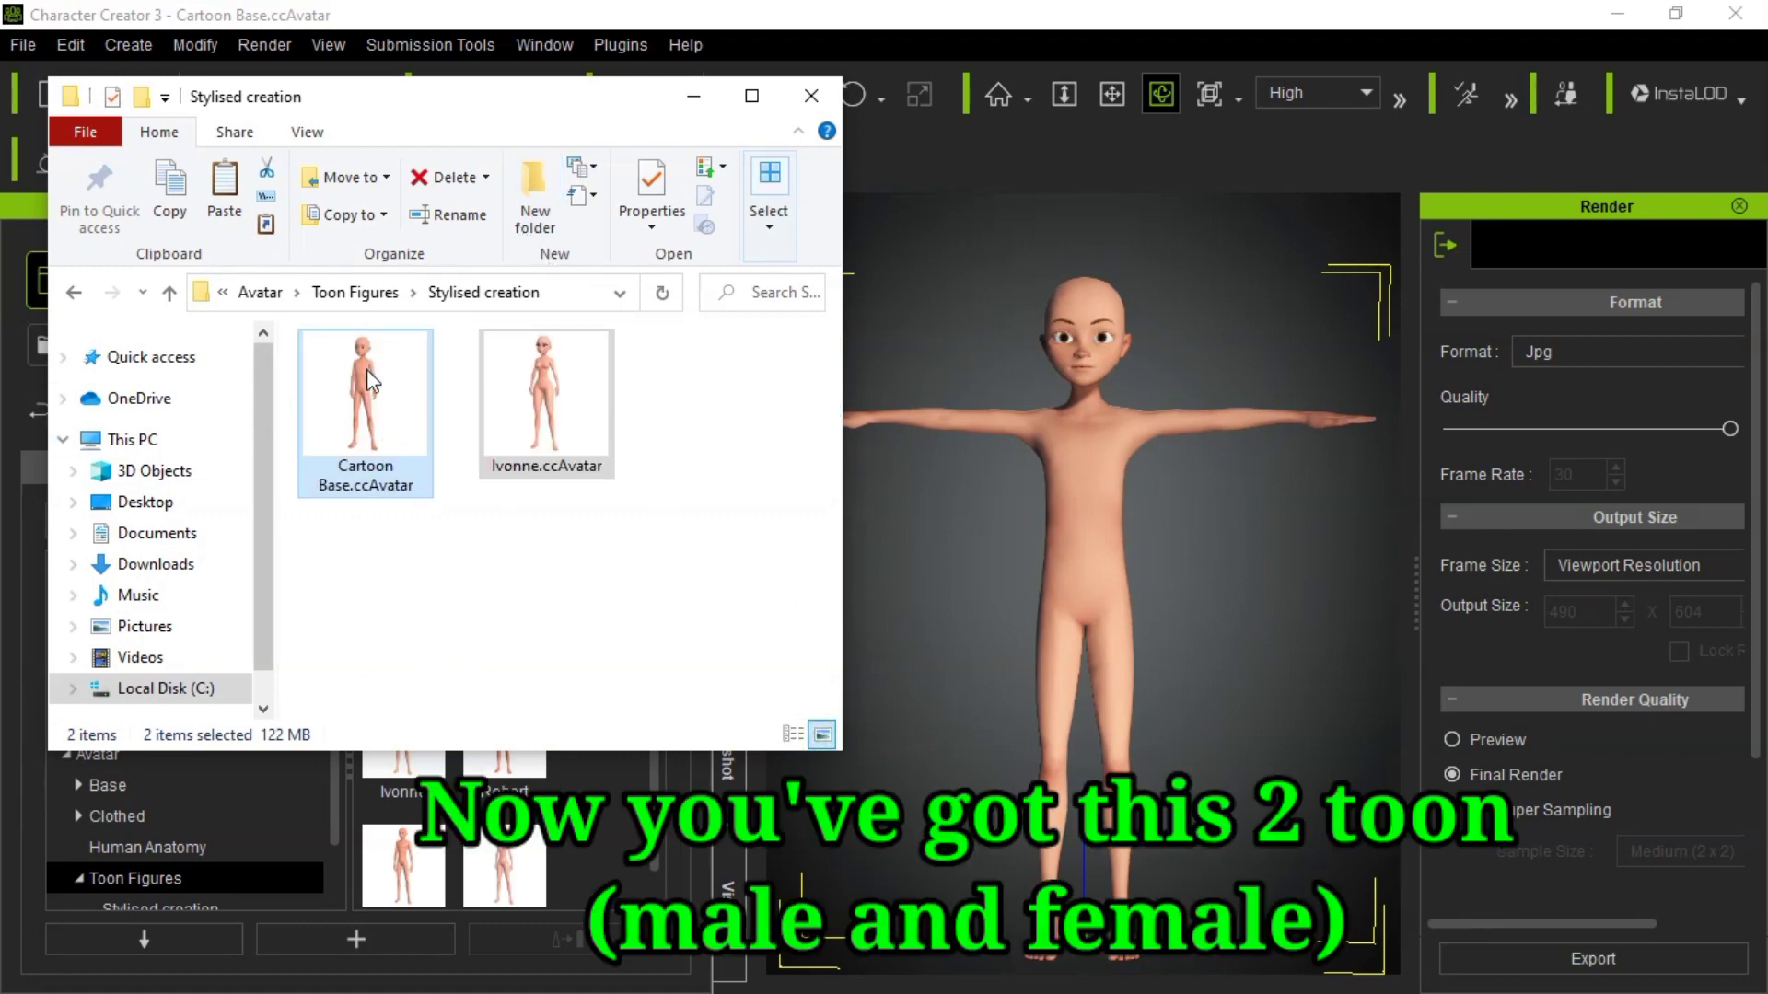
# - Compress the Stylised creation folder into Stylised creation.rar in RAR format with Normal compression, and dismiss the e-mail errors
pyautogui.click(169, 295)
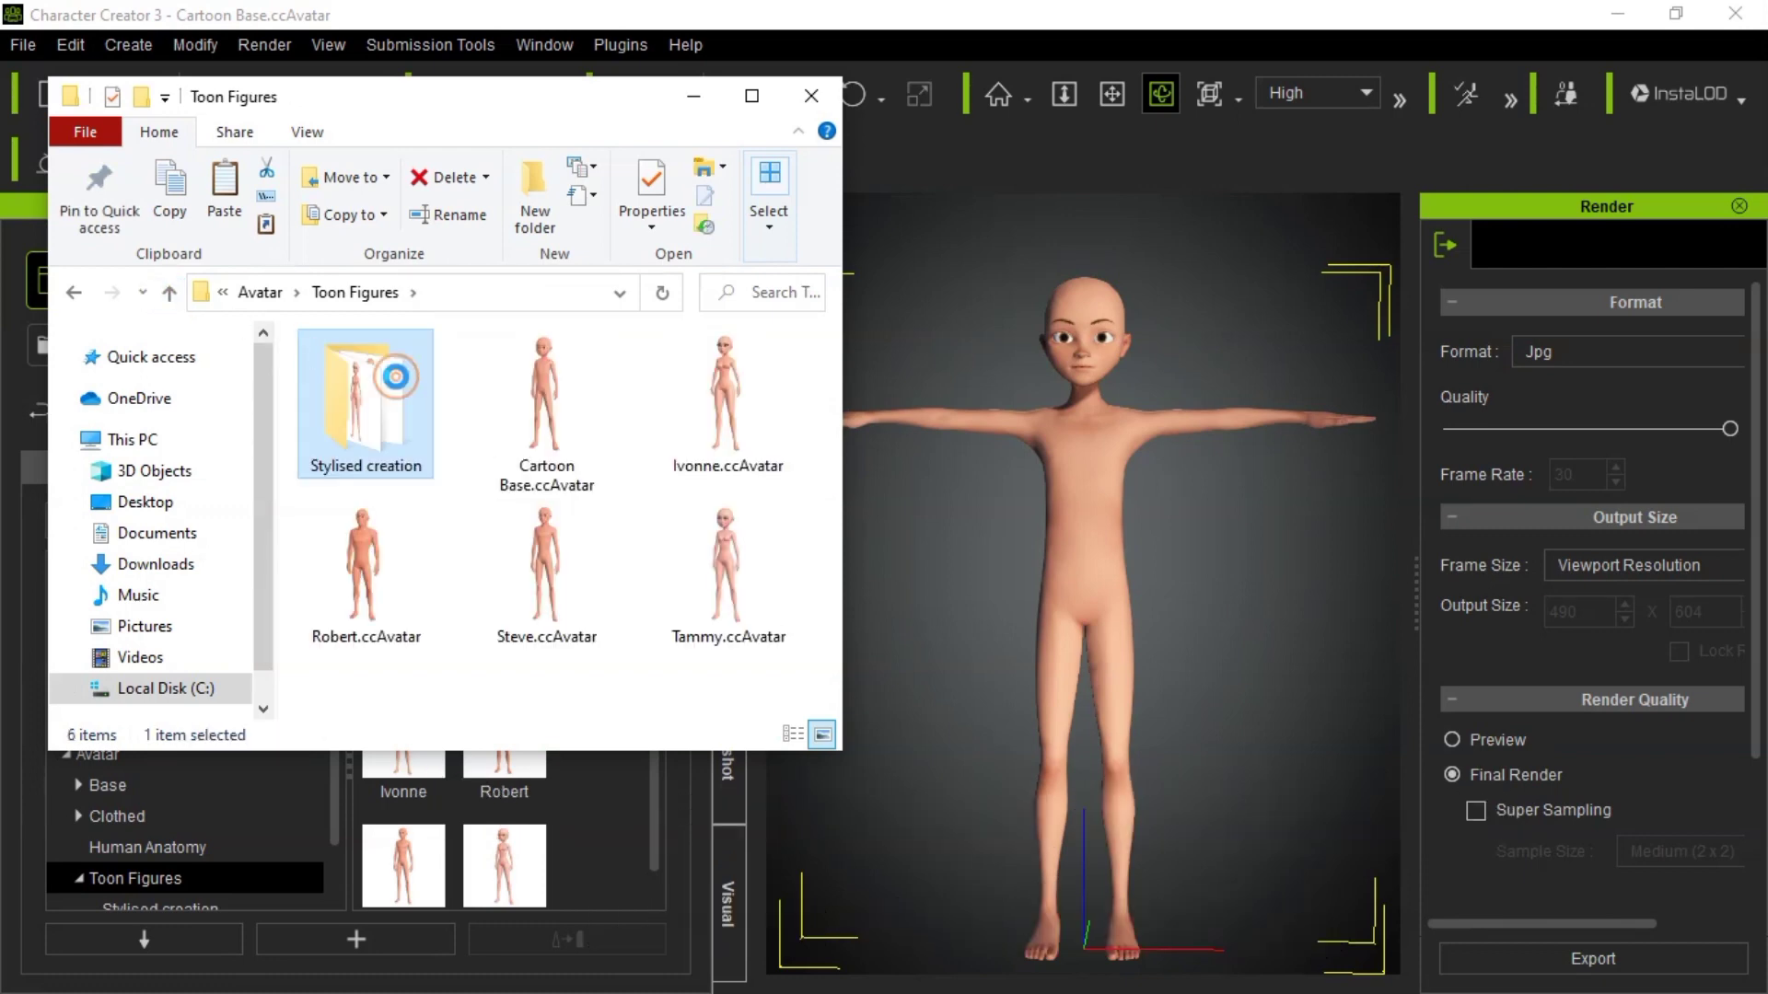
pyautogui.rightClick(399, 398)
pyautogui.click(421, 680)
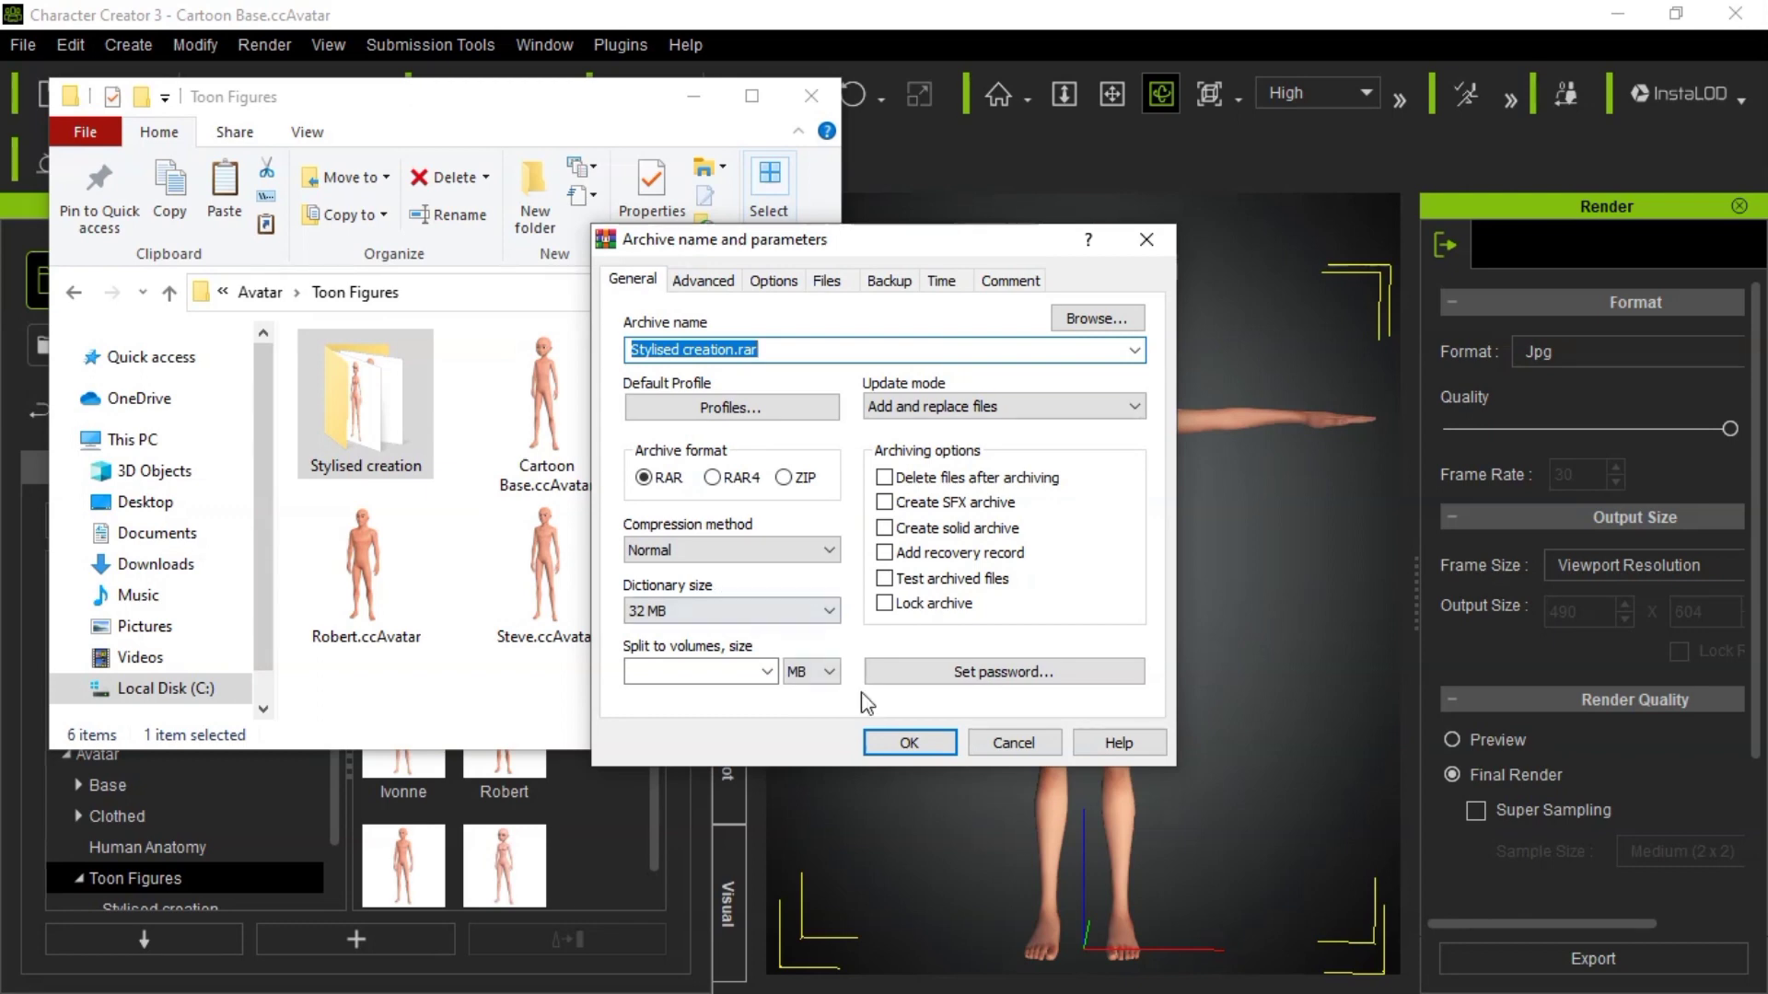
pyautogui.click(907, 743)
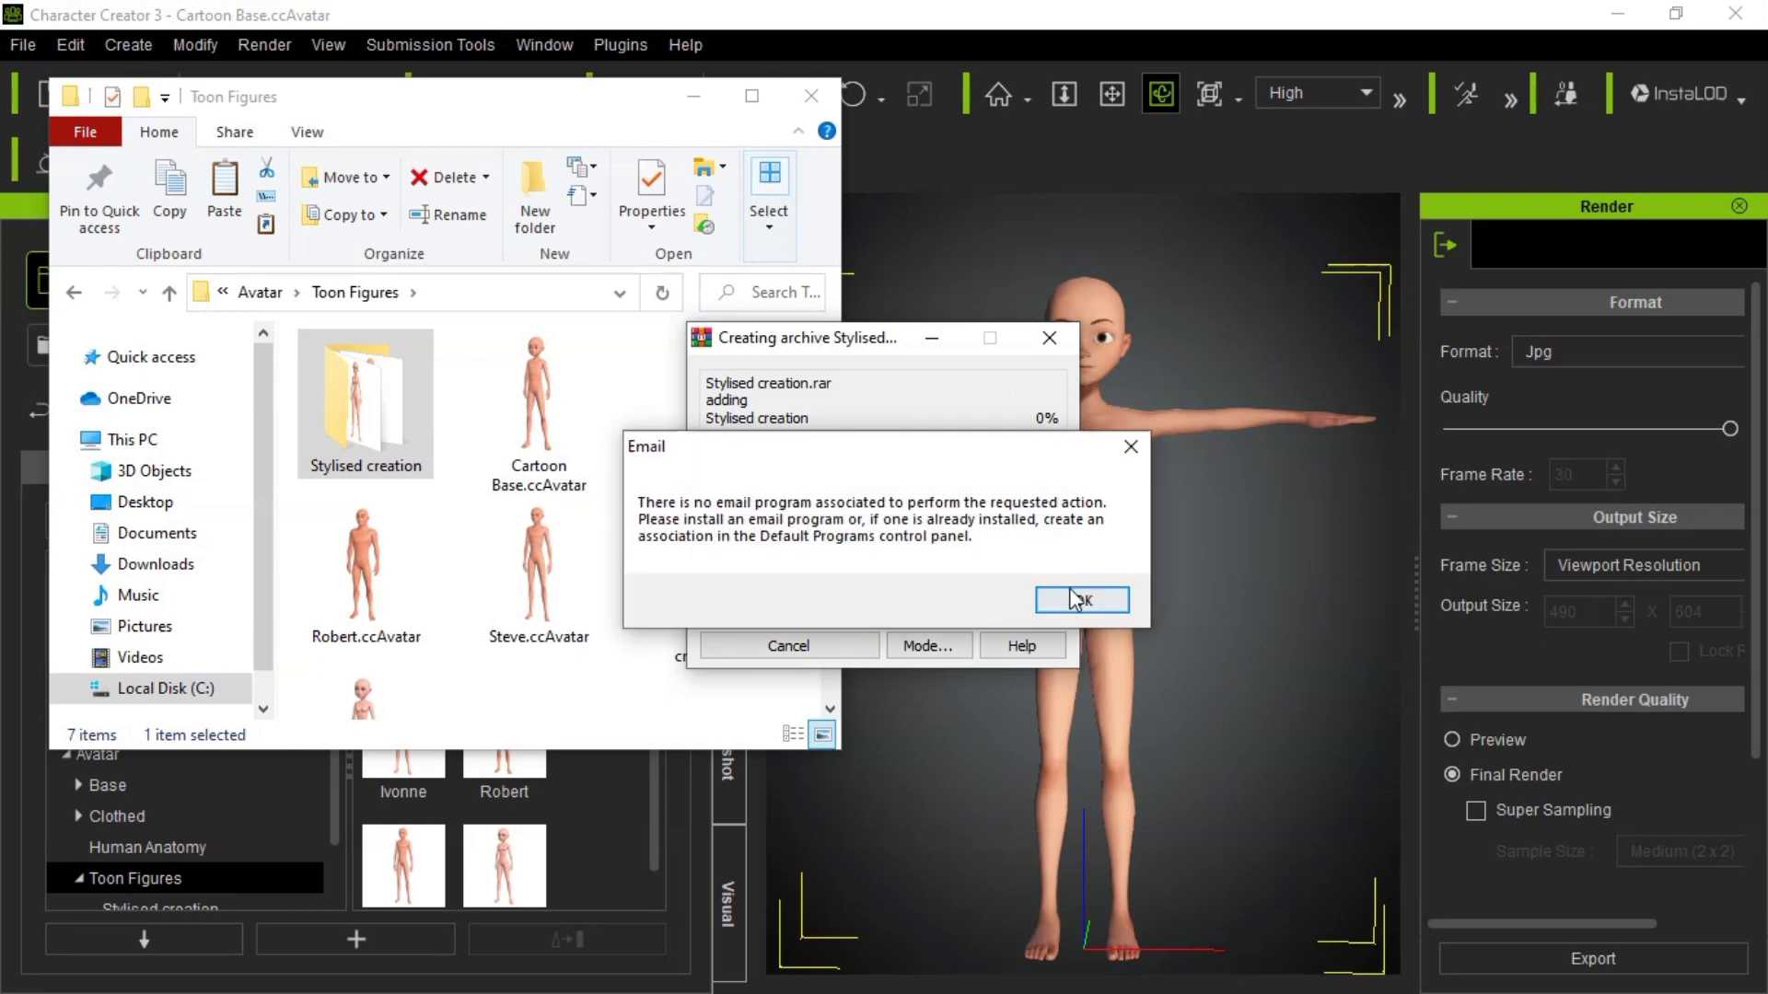
pyautogui.click(1077, 600)
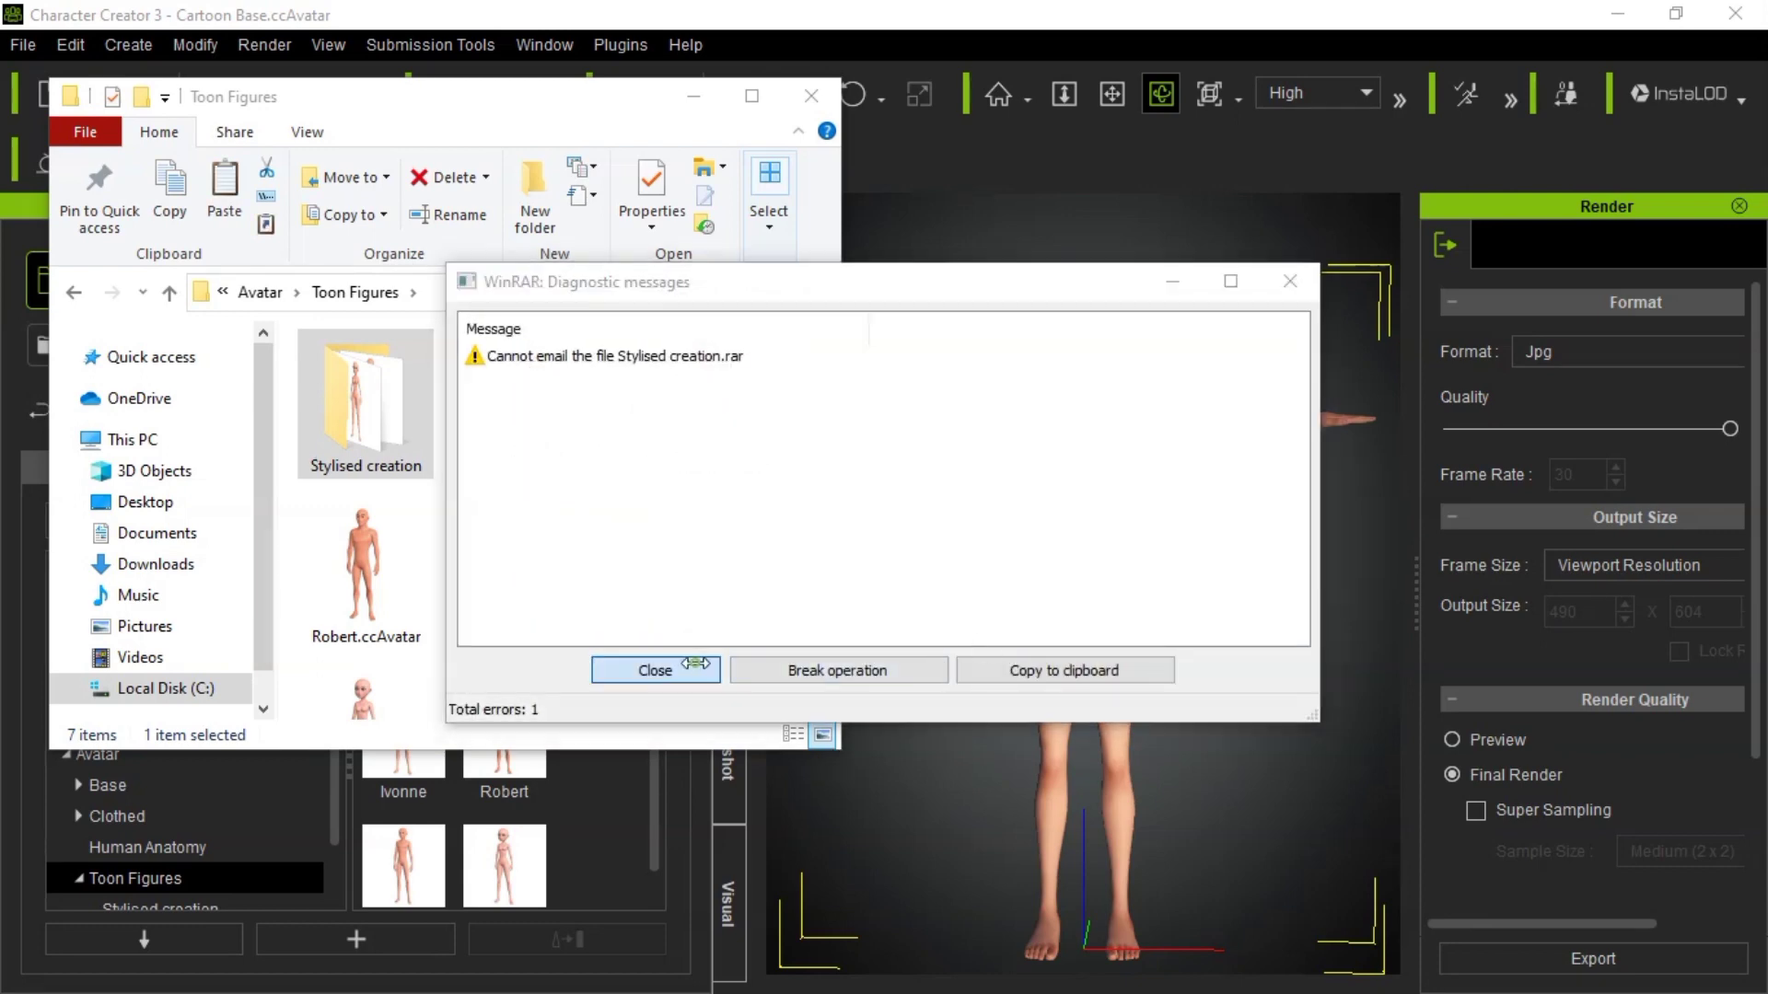
pyautogui.click(692, 669)
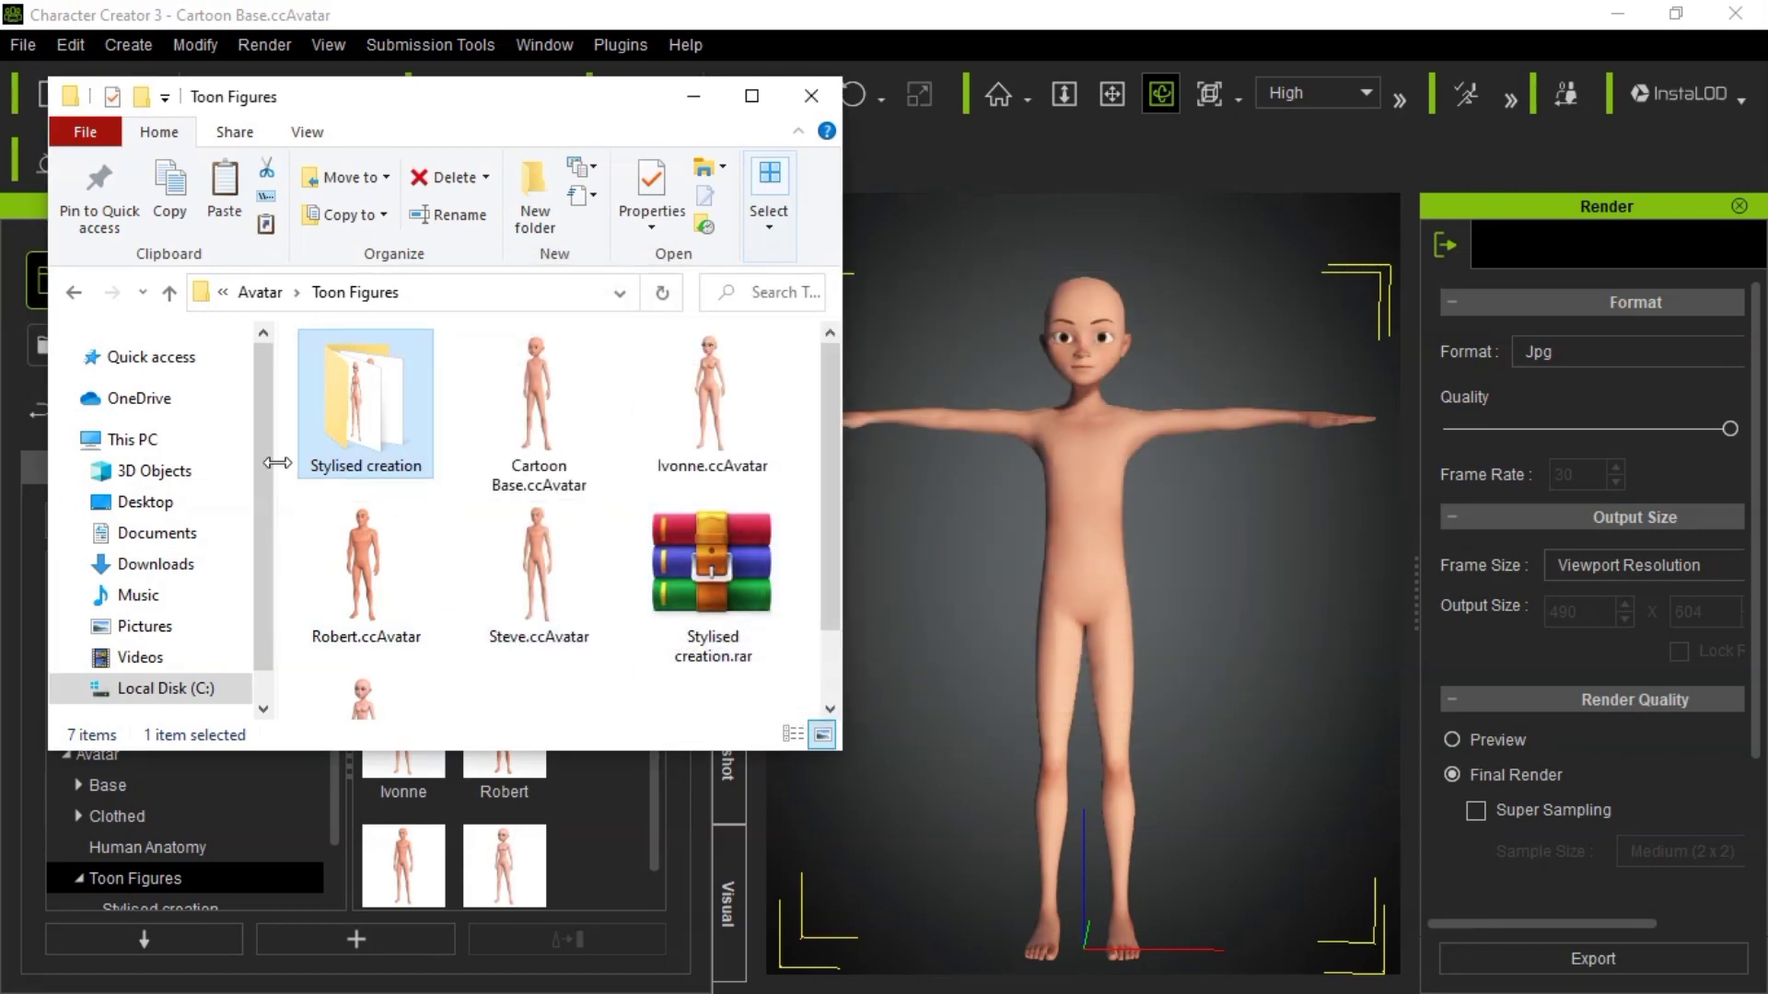
pyautogui.click(705, 566)
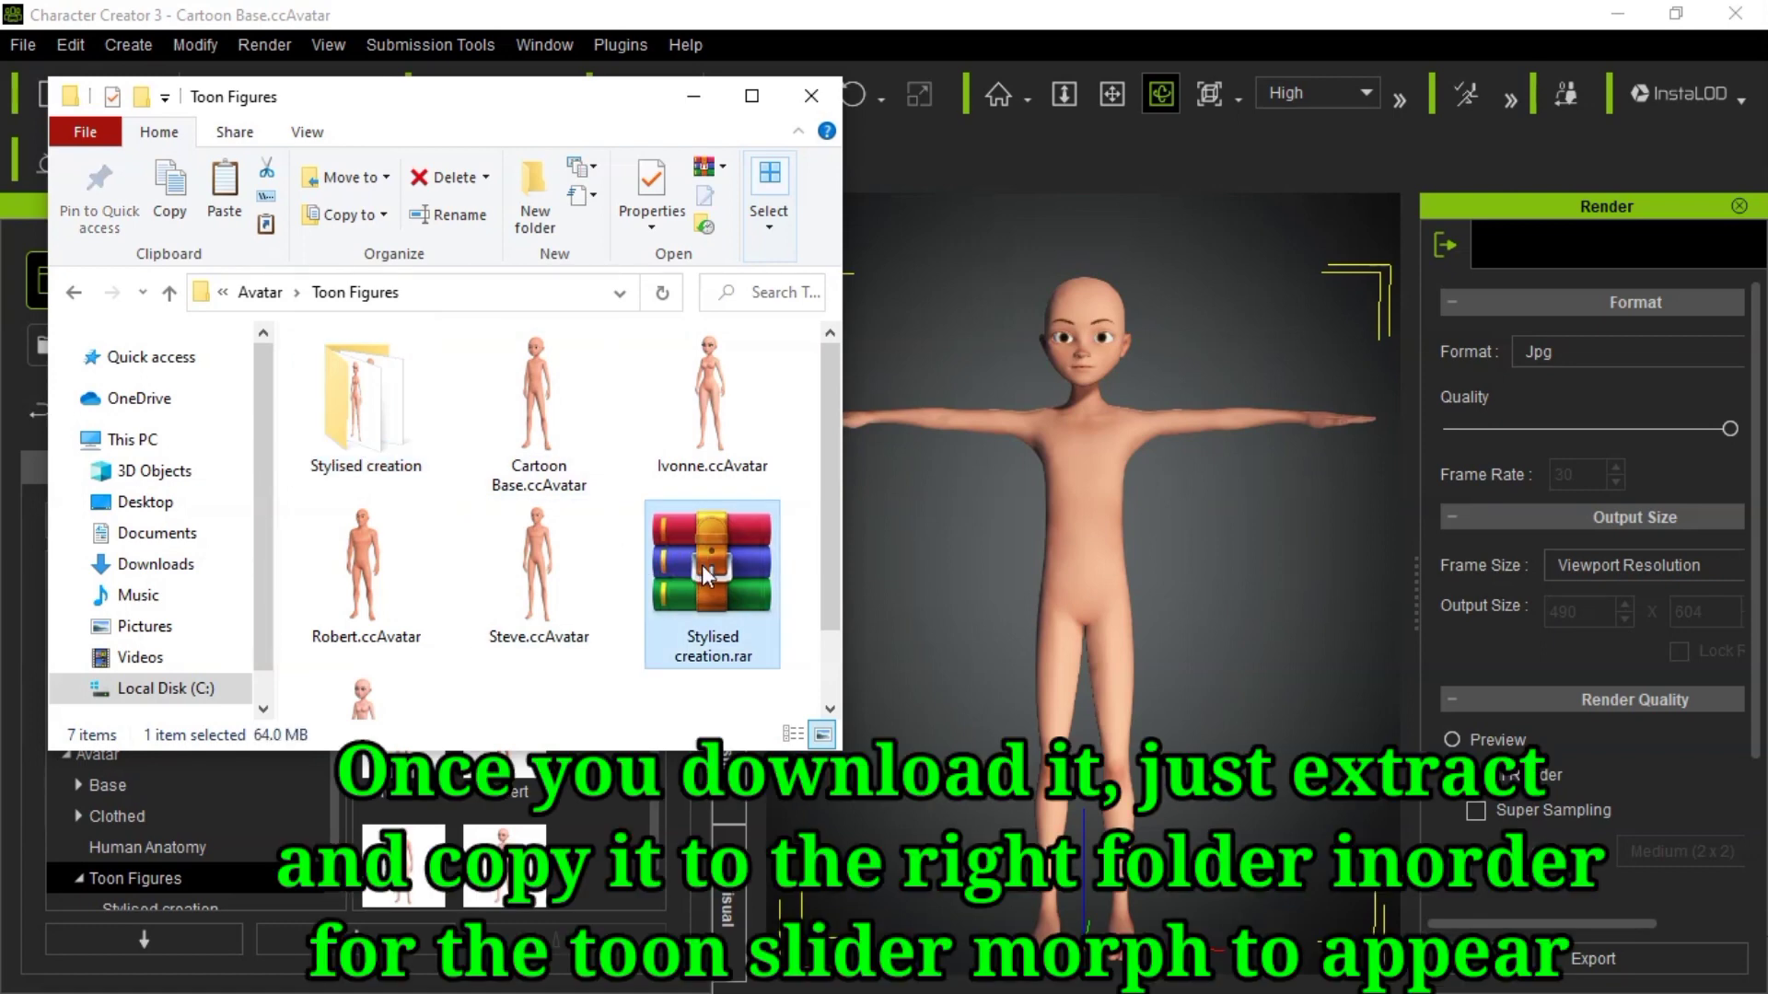
# - Permanently delete the Stylised creation folder from Toon Figures, keeping the Stylised creation.rar archive
pyautogui.click(340, 448)
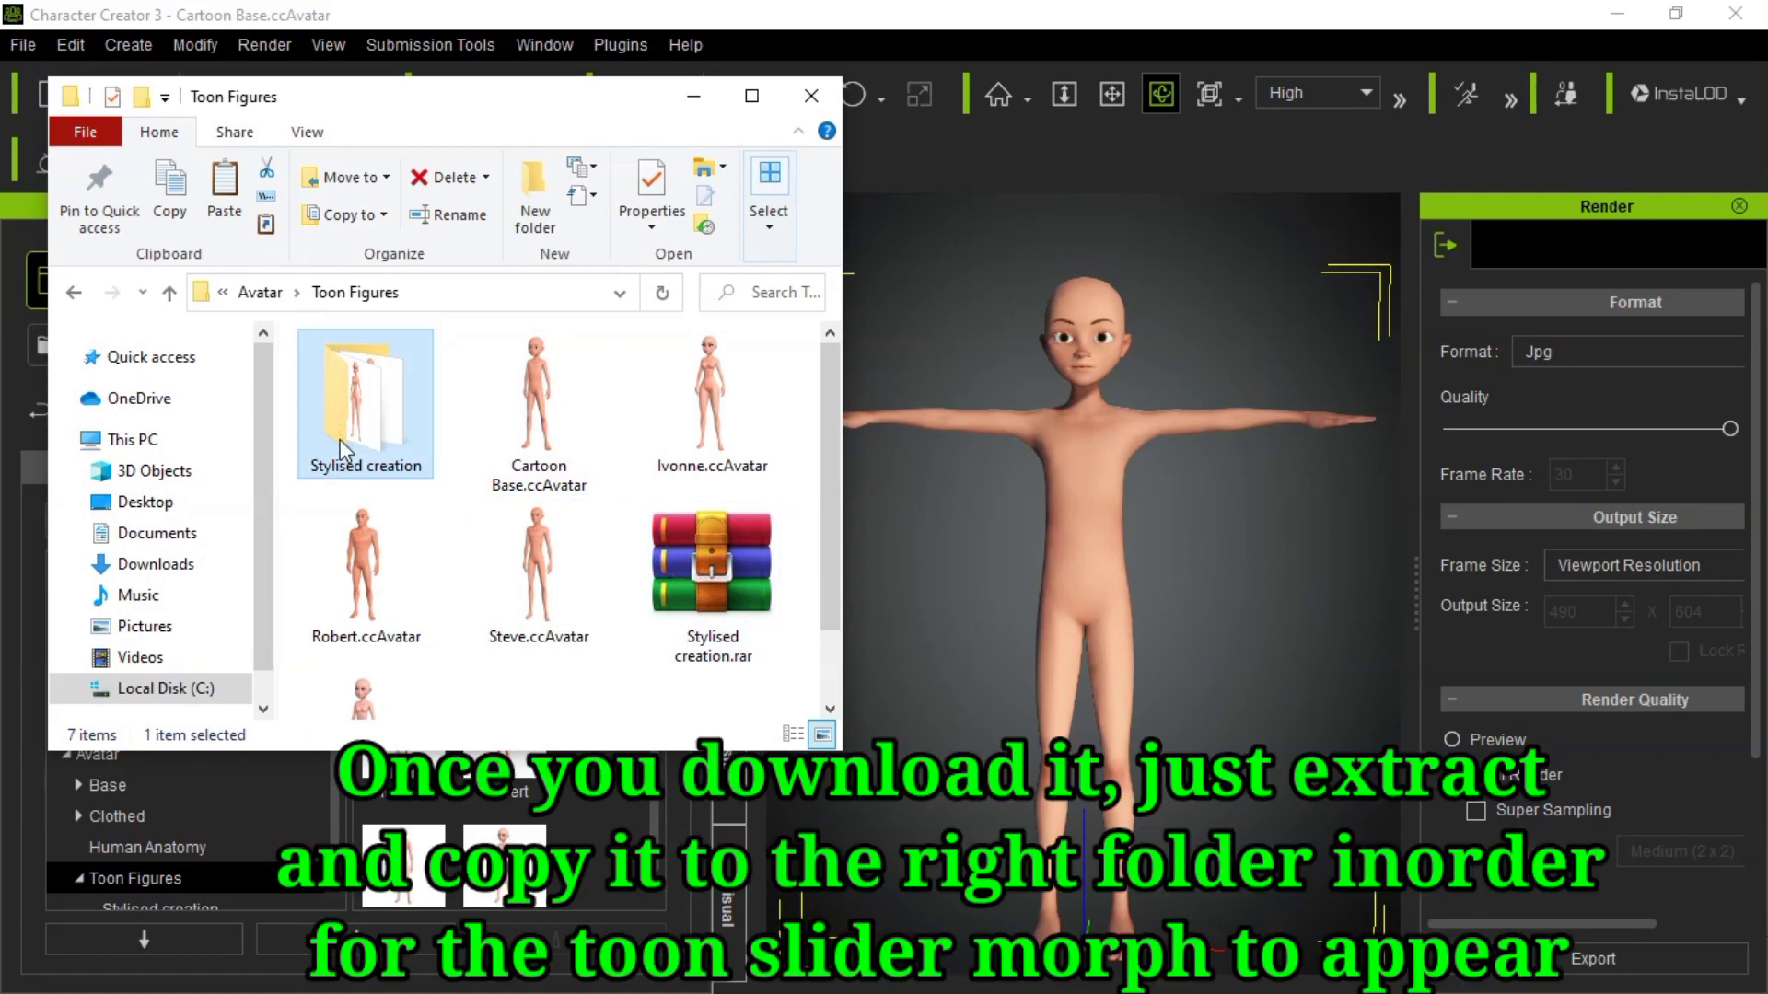
pyautogui.hotkey('shift', 'Delete')
pyautogui.press('Return')
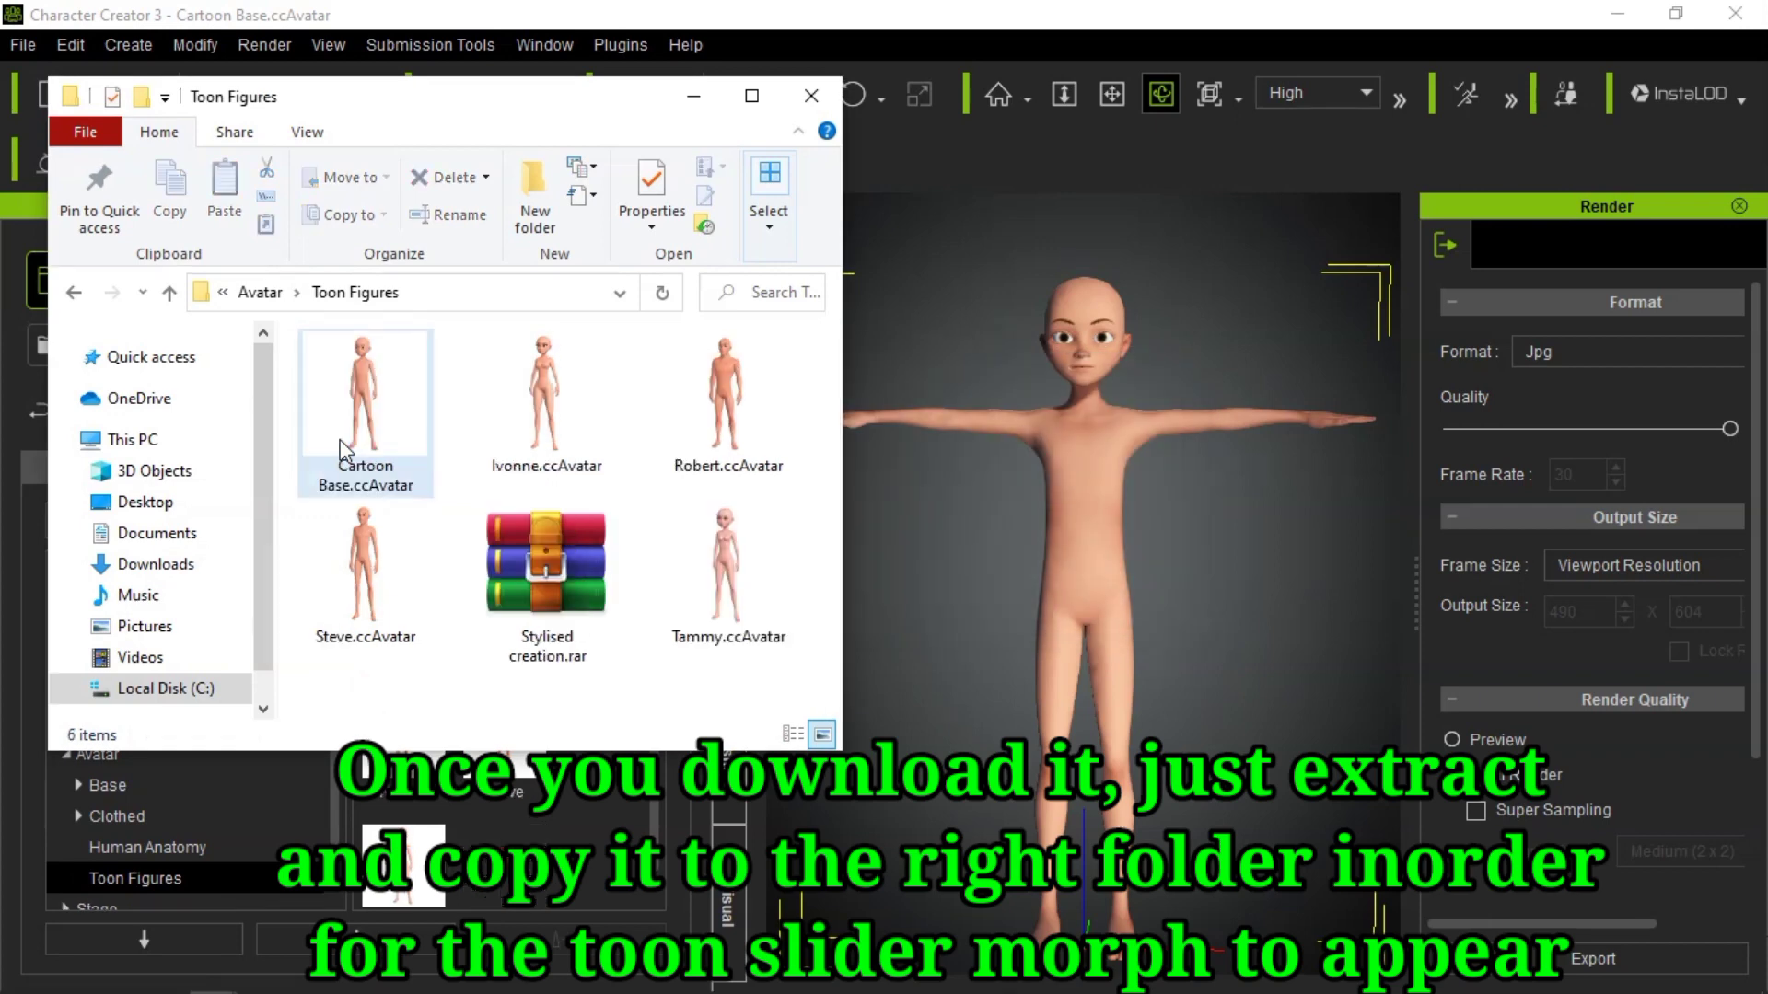
pyautogui.click(529, 607)
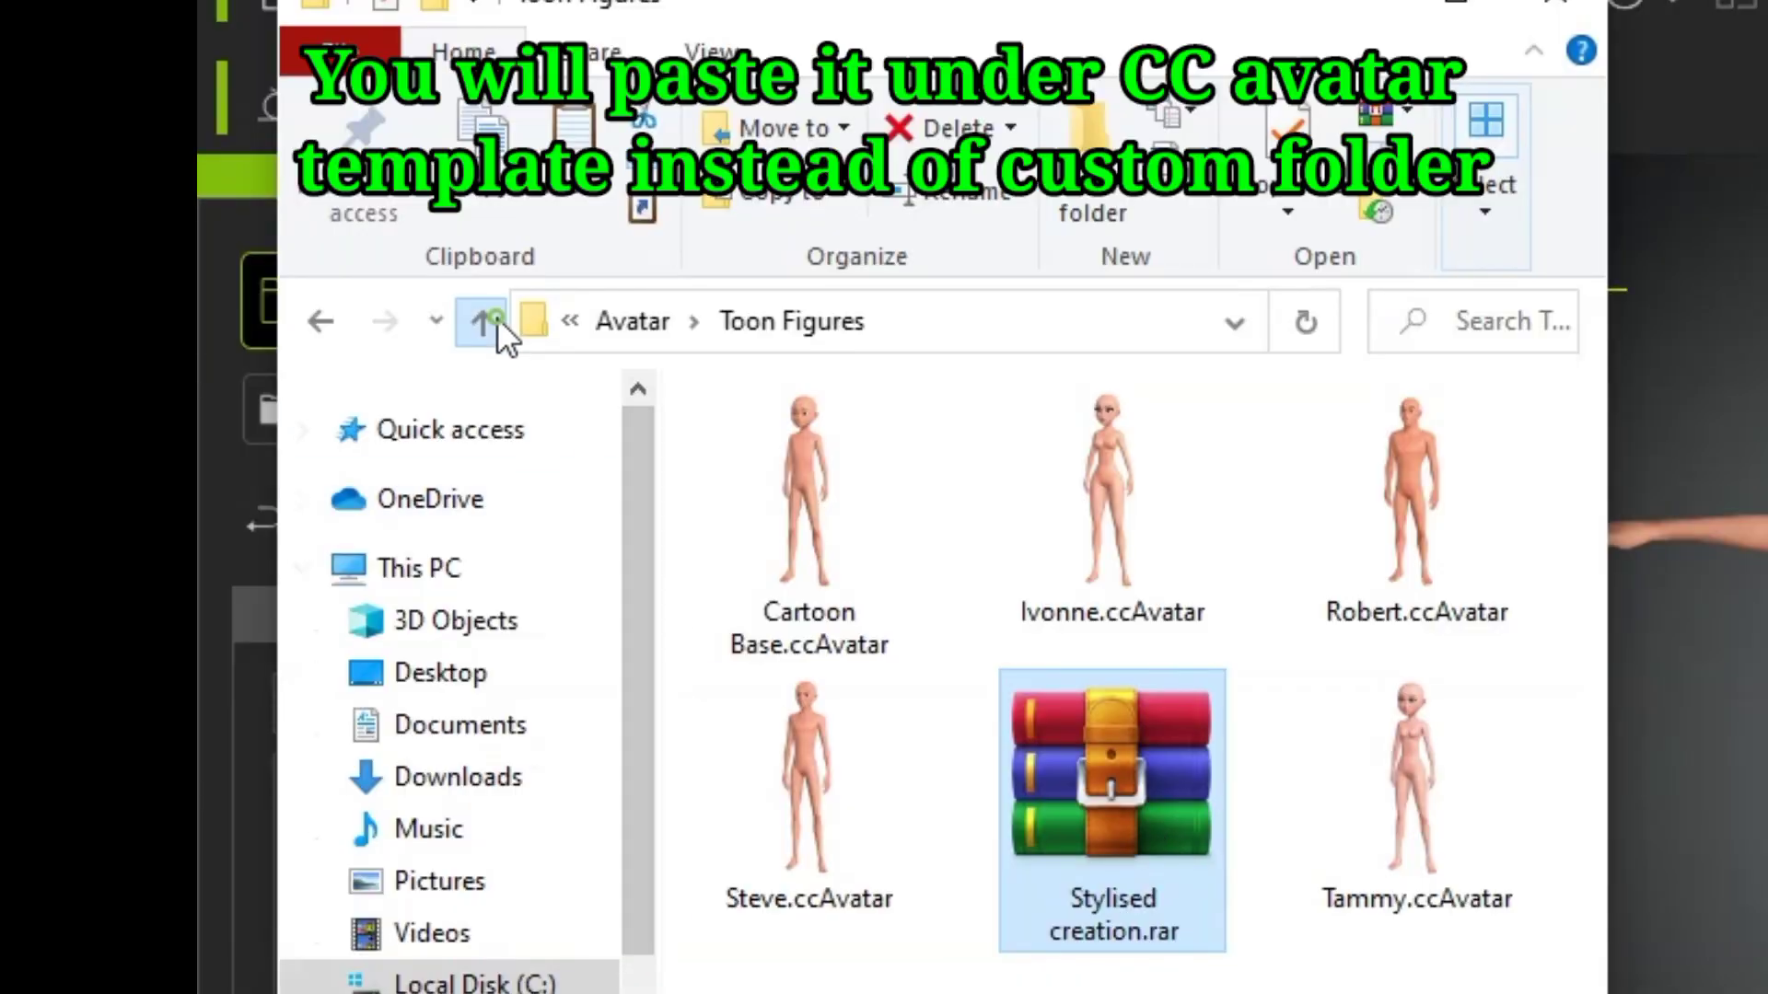
# - Examine where Toon Figures sits in the Avatar folder of Character Creator 3 Template, with the folders shown as thumbnails
pyautogui.click(170, 293)
pyautogui.click(496, 319)
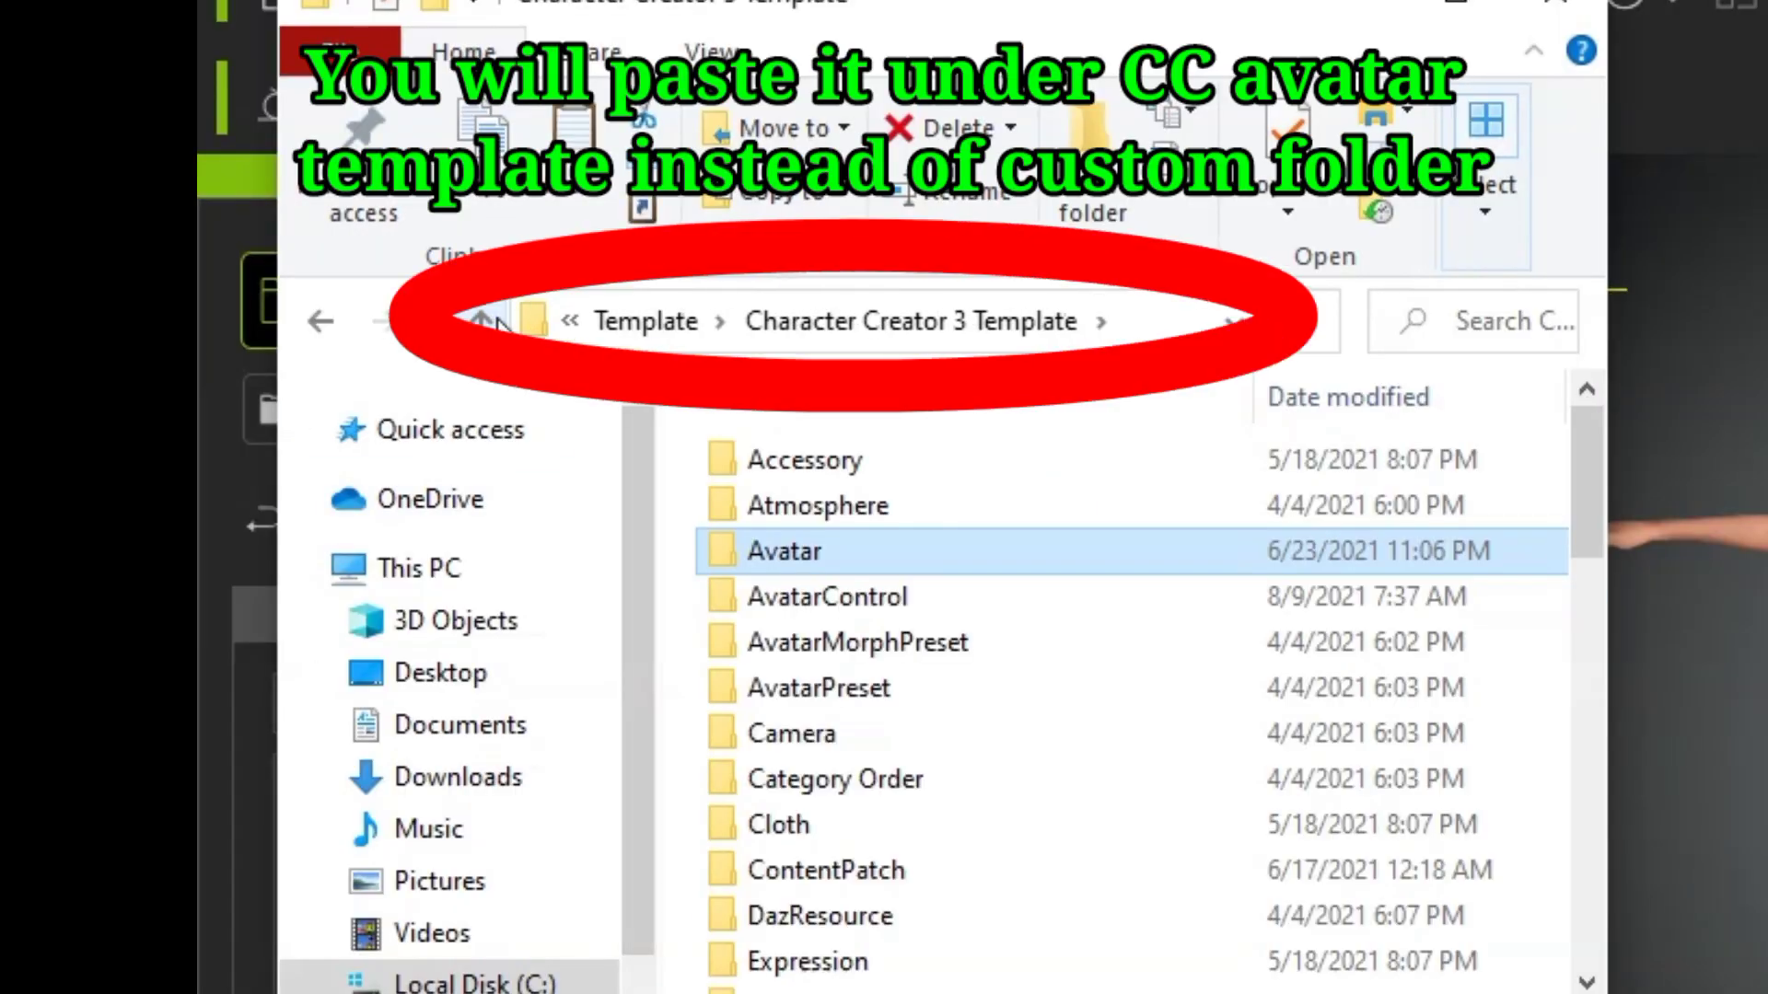
pyautogui.doubleClick(783, 551)
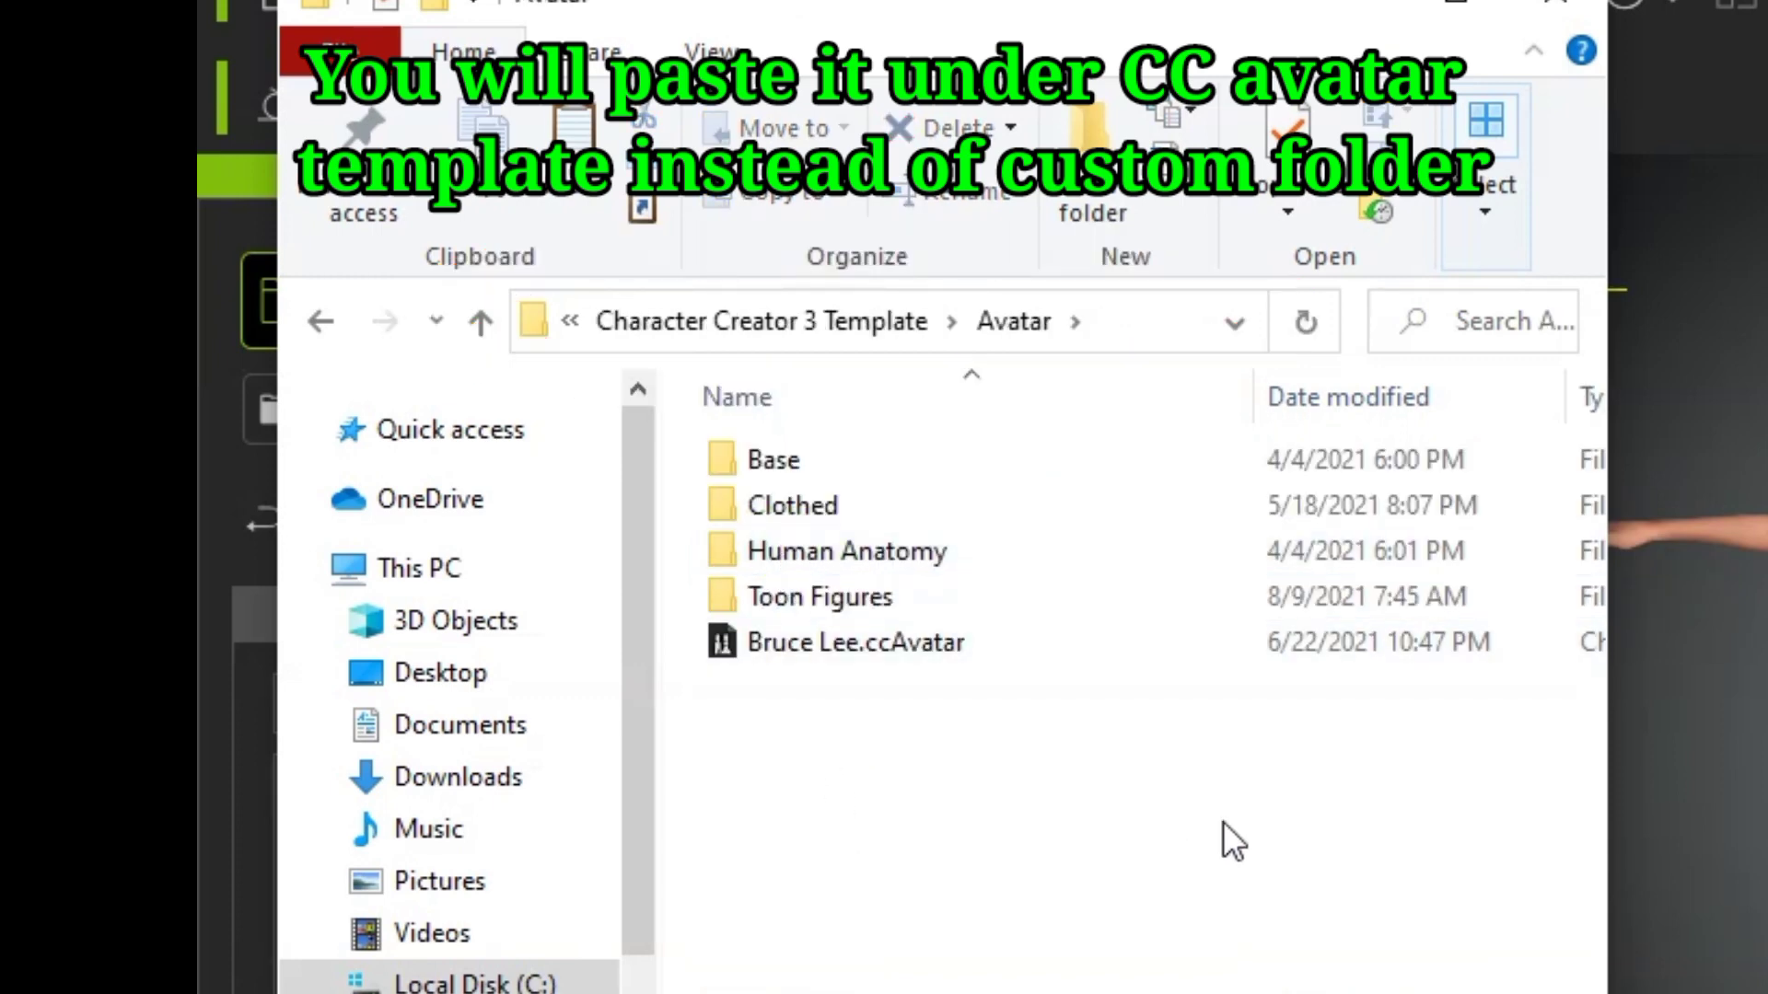
pyautogui.hotkey('ctrl', 'shift', '2')
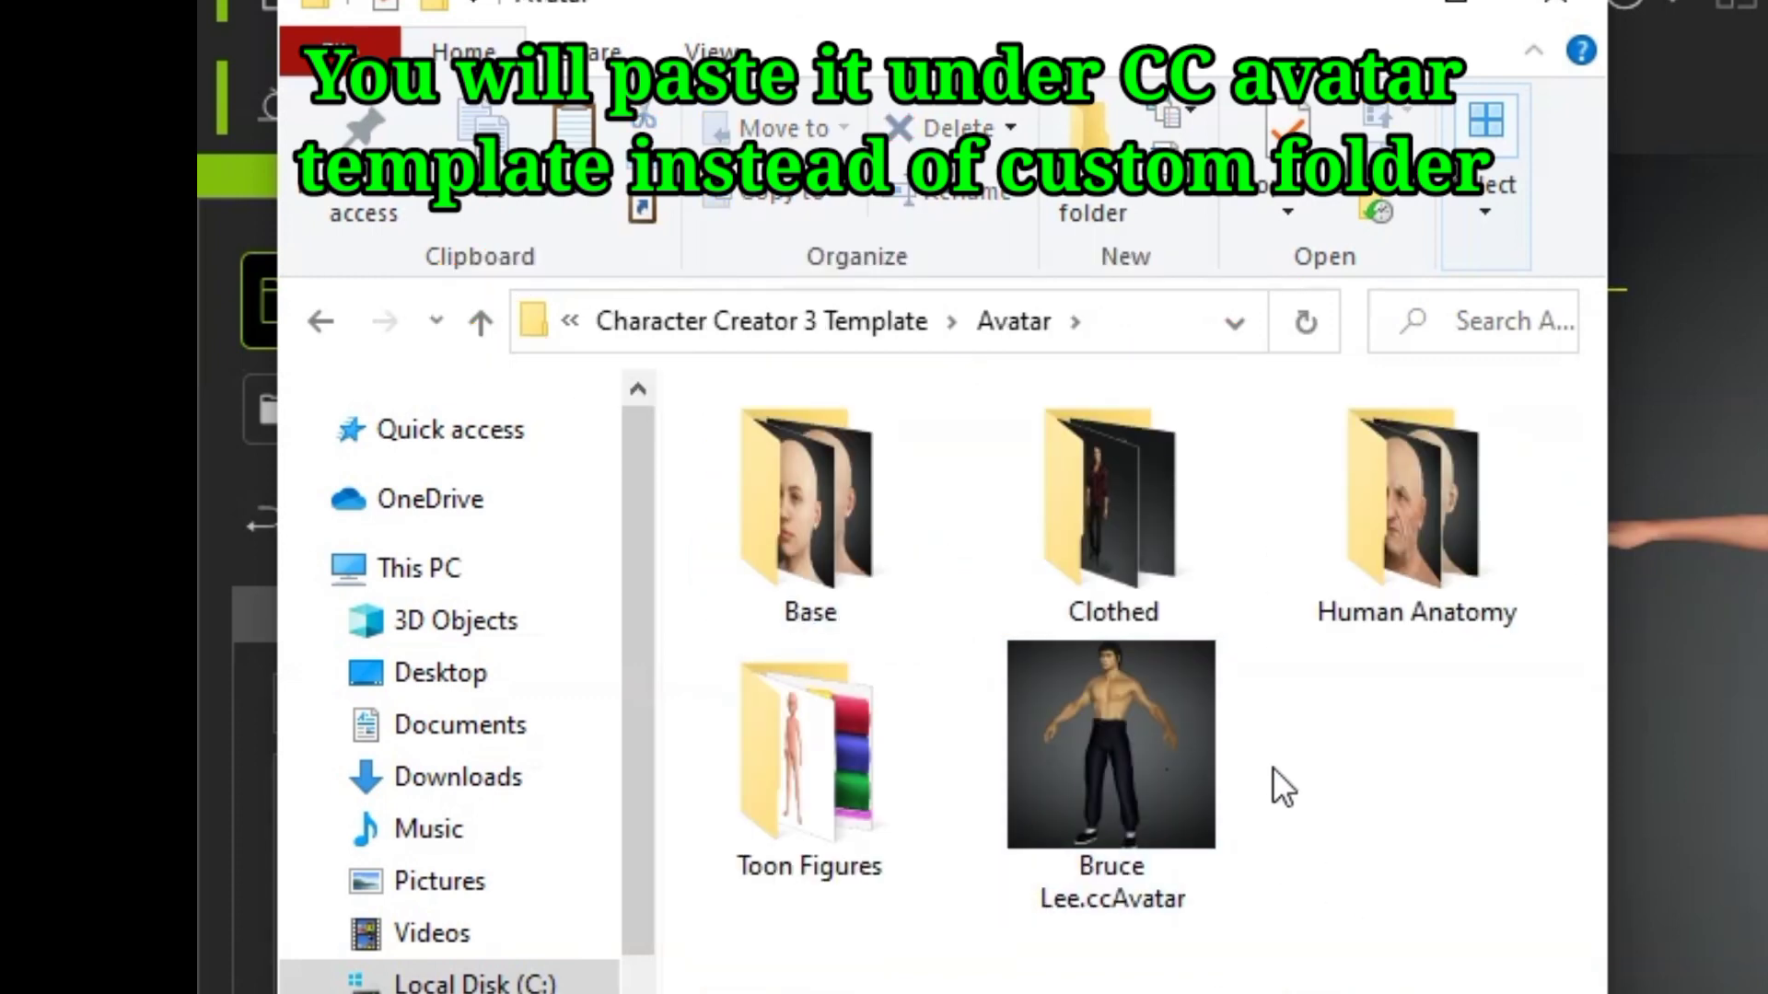
pyautogui.doubleClick(799, 799)
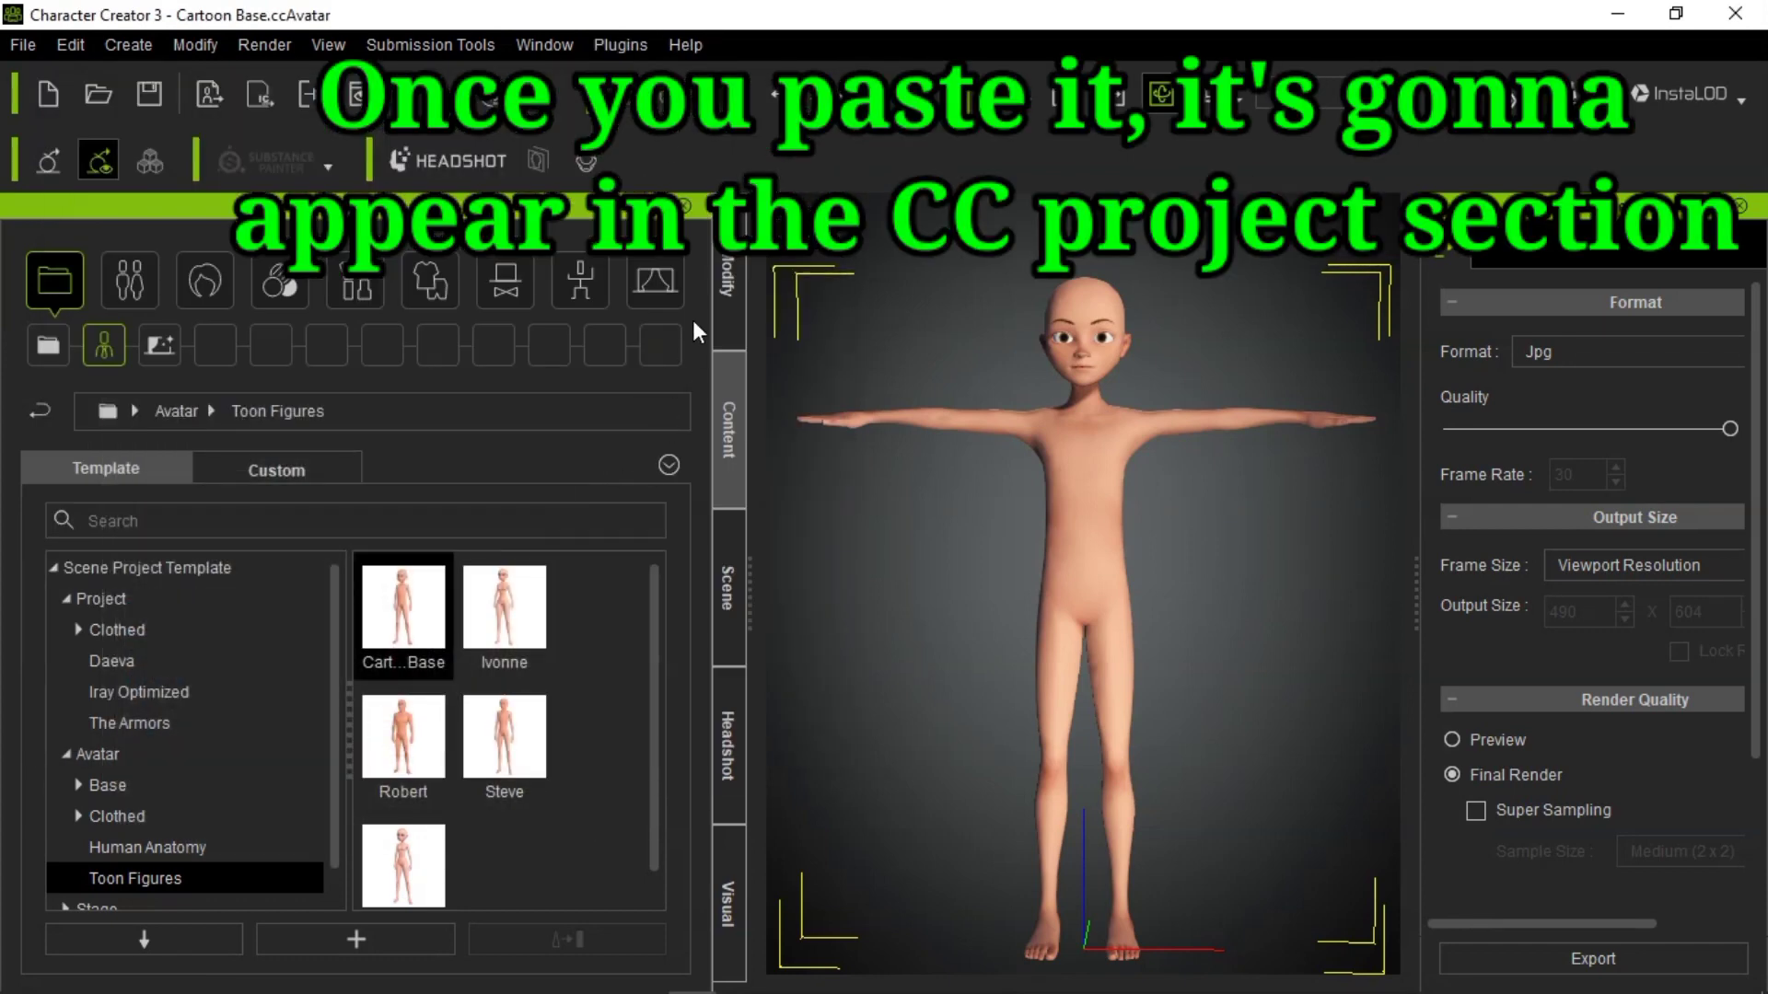
# - Check the avatars in the Toon Figures templates and filter the actor's morph sliders by "toon"
pyautogui.click(722, 282)
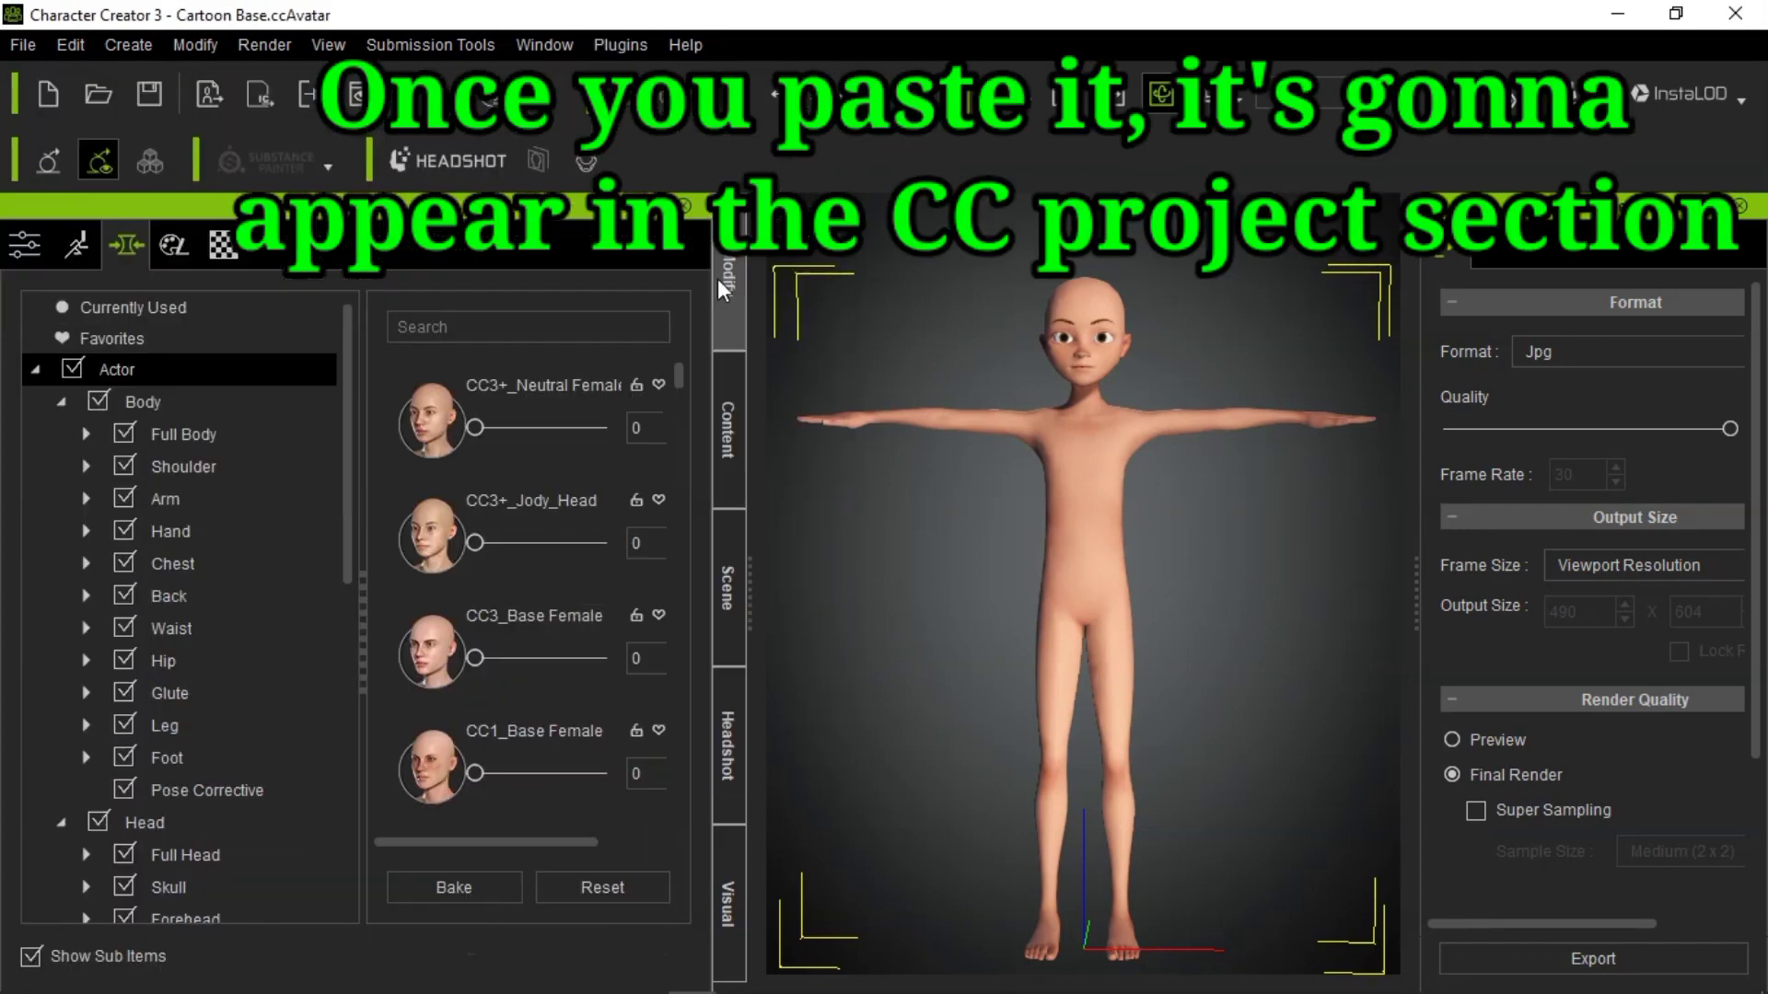
pyautogui.click(722, 425)
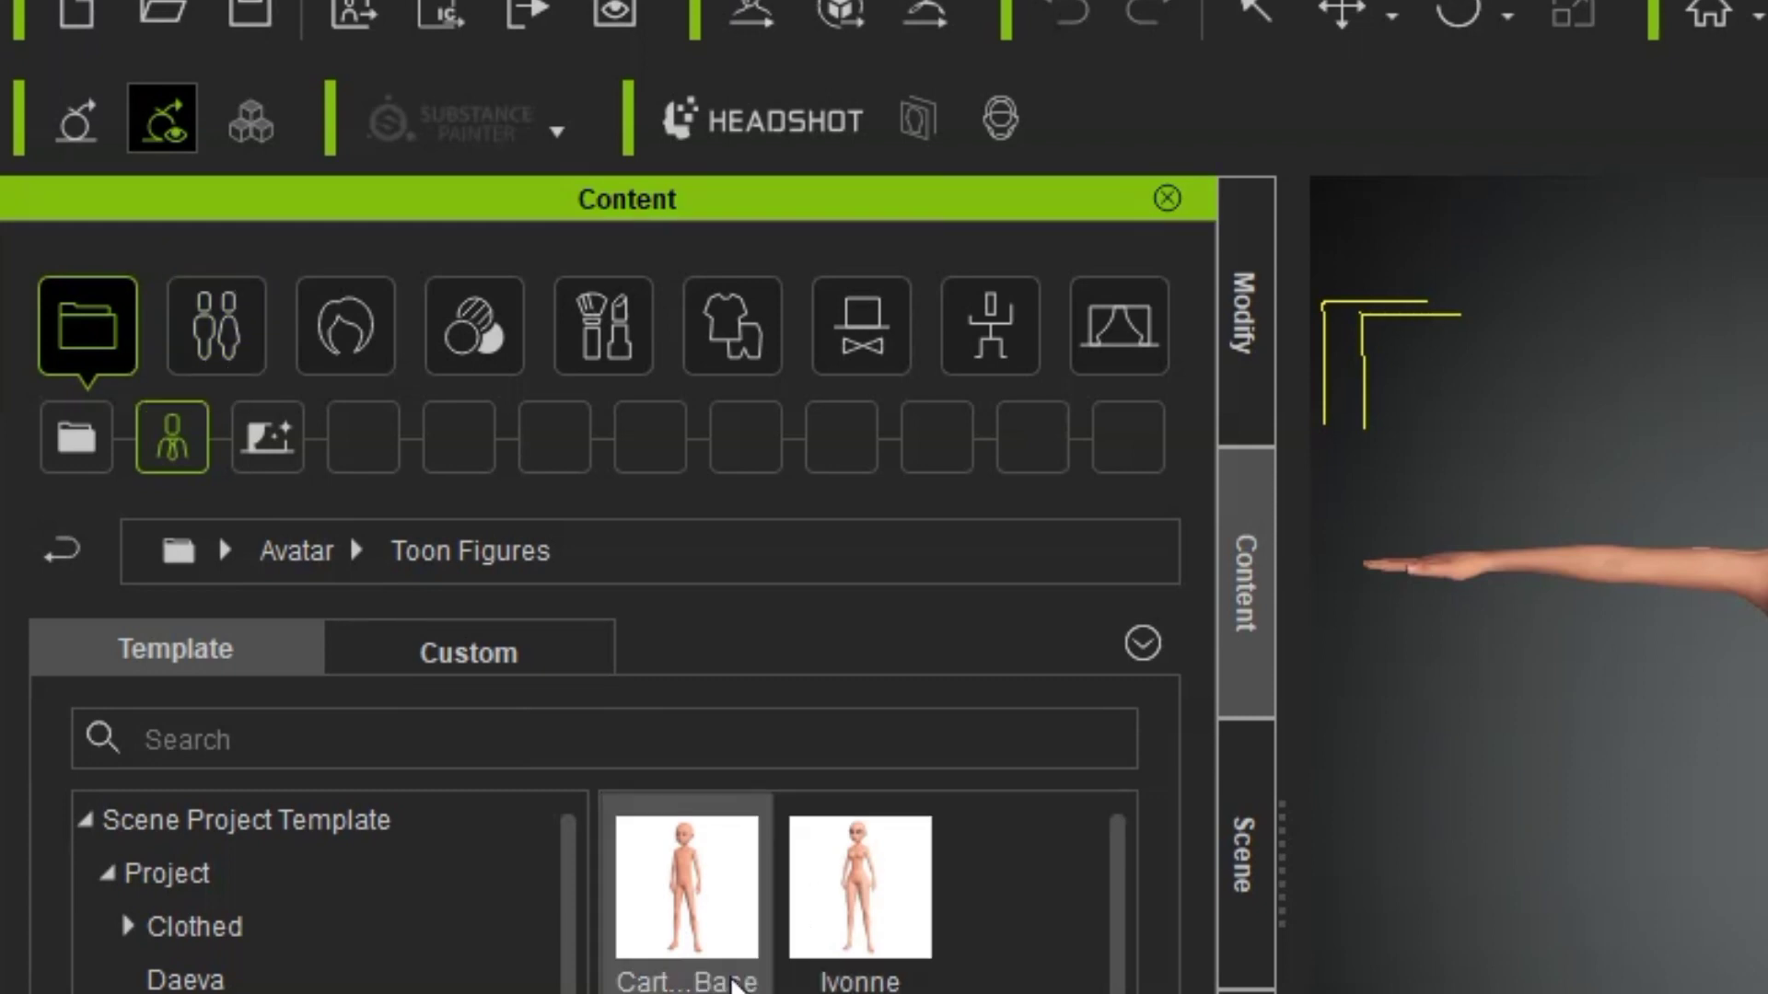
pyautogui.moveTo(856, 893)
pyautogui.click(1243, 313)
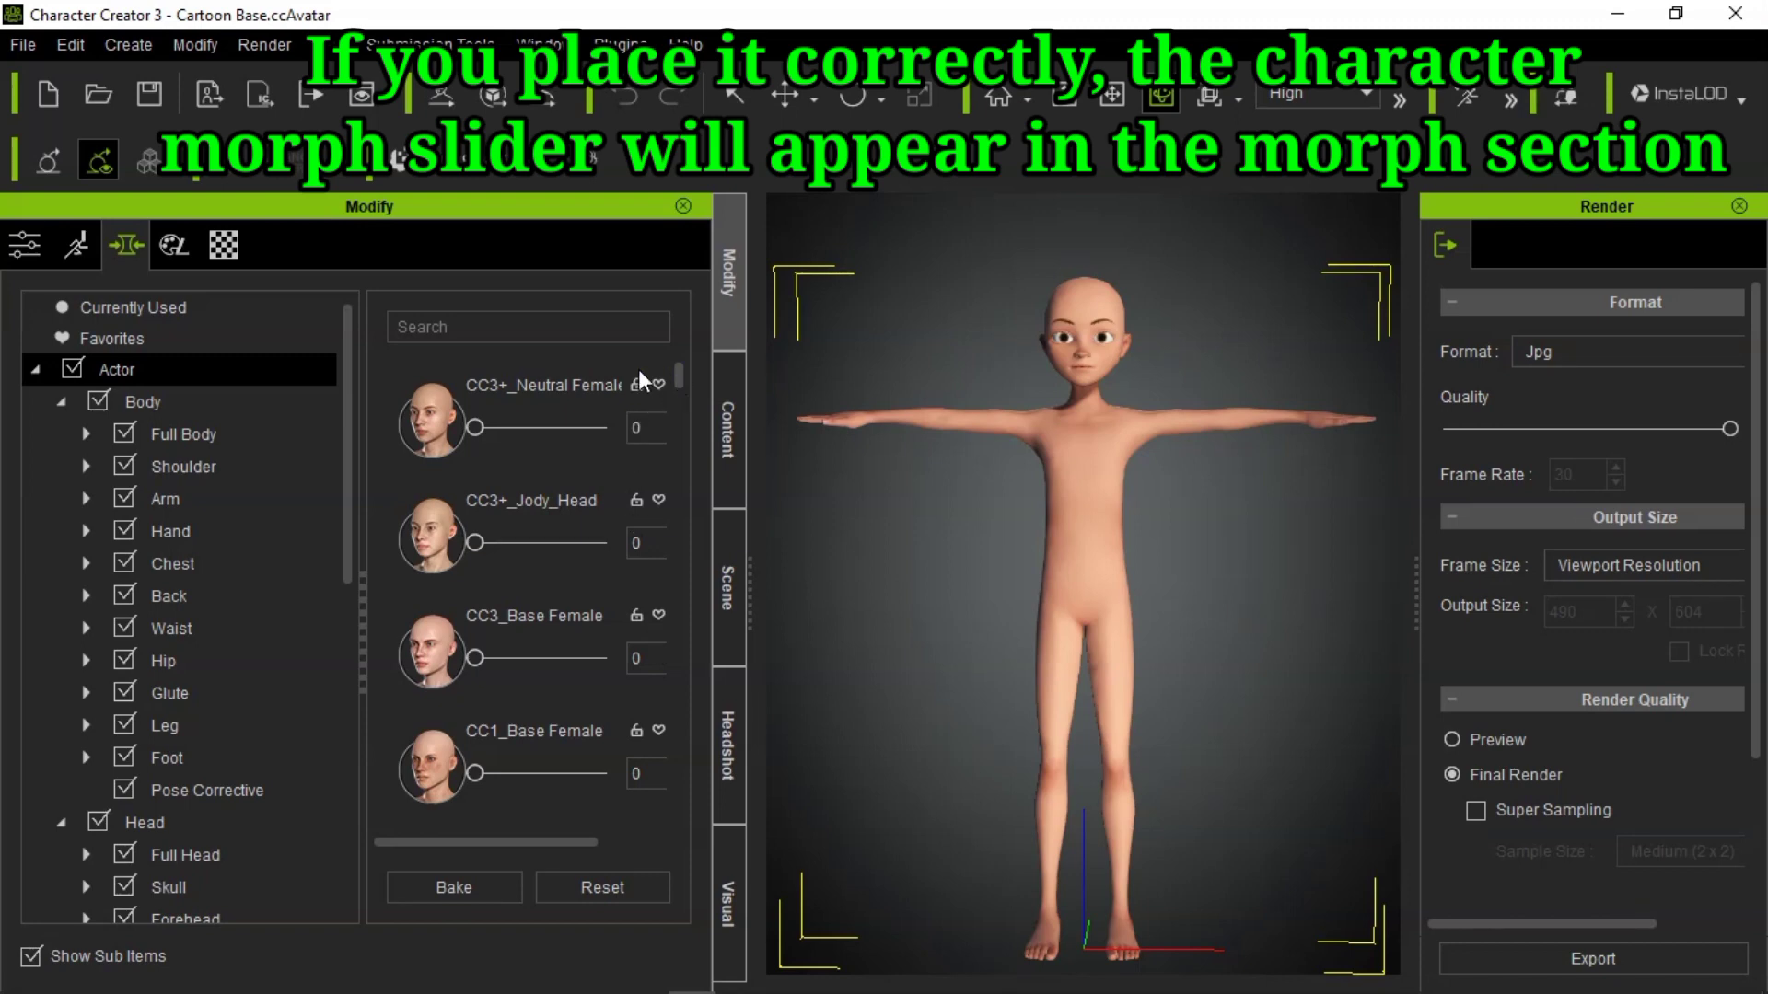
pyautogui.click(468, 339)
pyautogui.write('t')
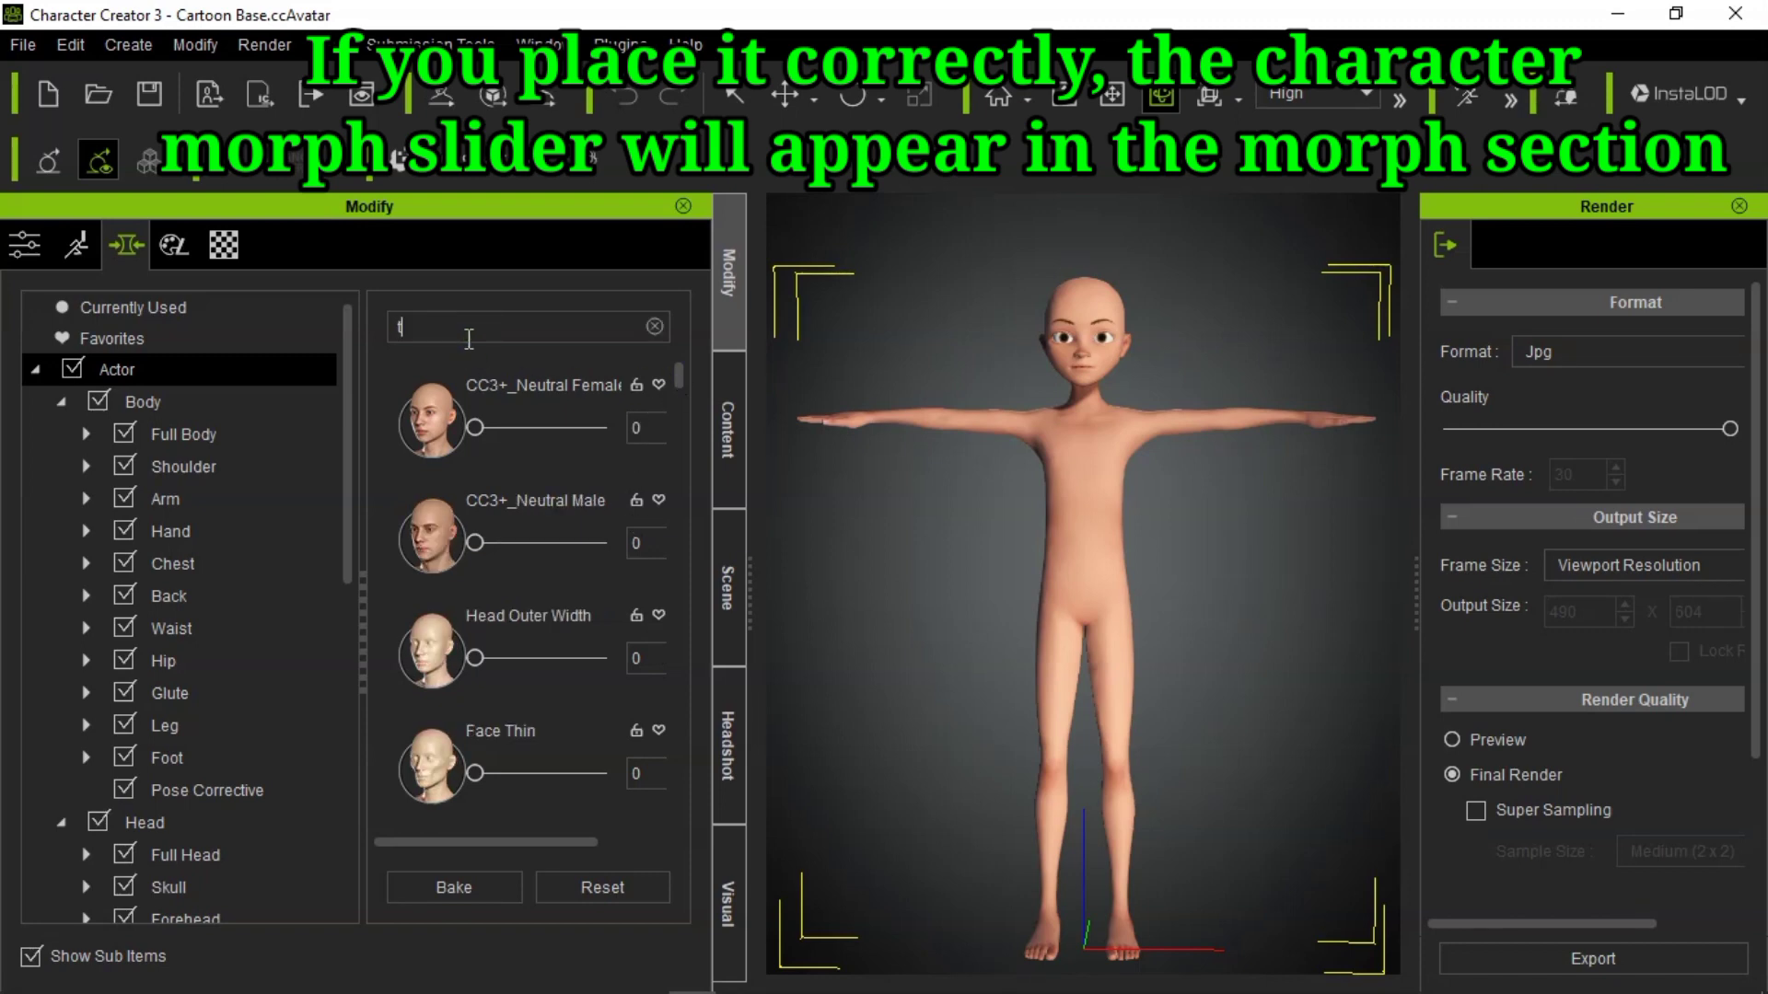
pyautogui.write('oon')
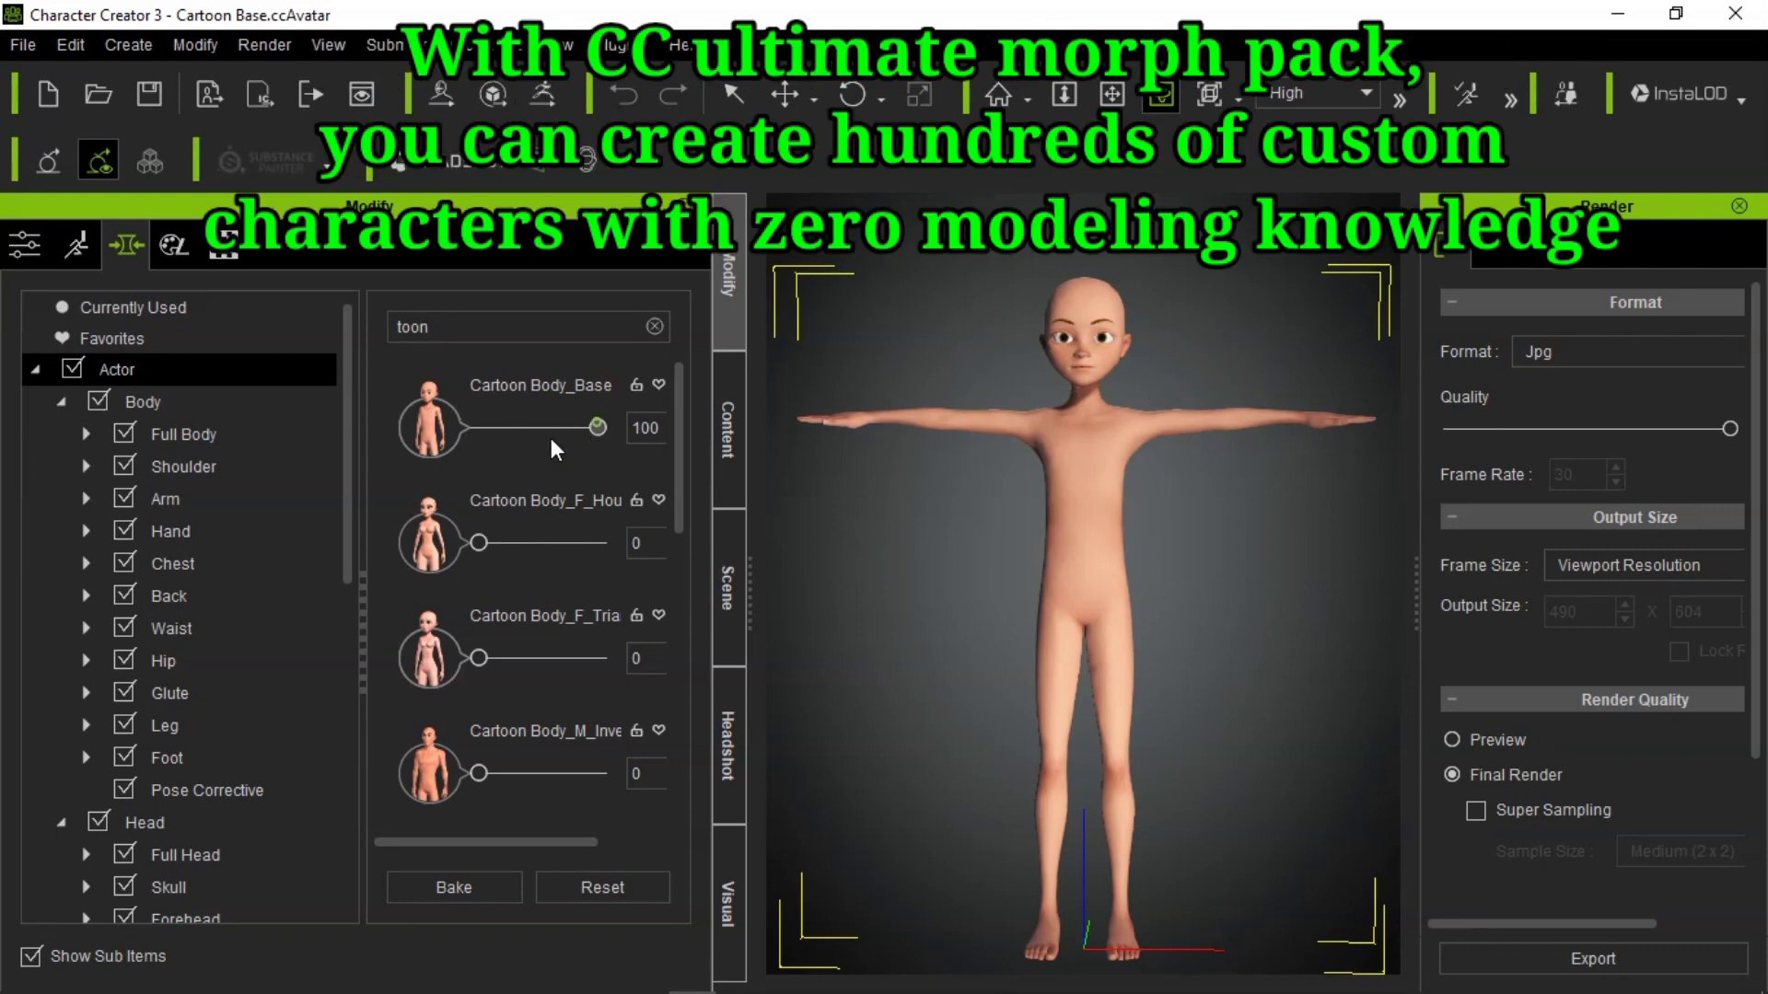
# - Try out the Cartoon Body morph sliders, leaving Cartoon Body_Base at 100 and the other body shapes at 0
pyautogui.moveTo(551, 439); pyautogui.dragTo(814, 448)
pyautogui.moveTo(630, 538); pyautogui.dragTo(372, 582)
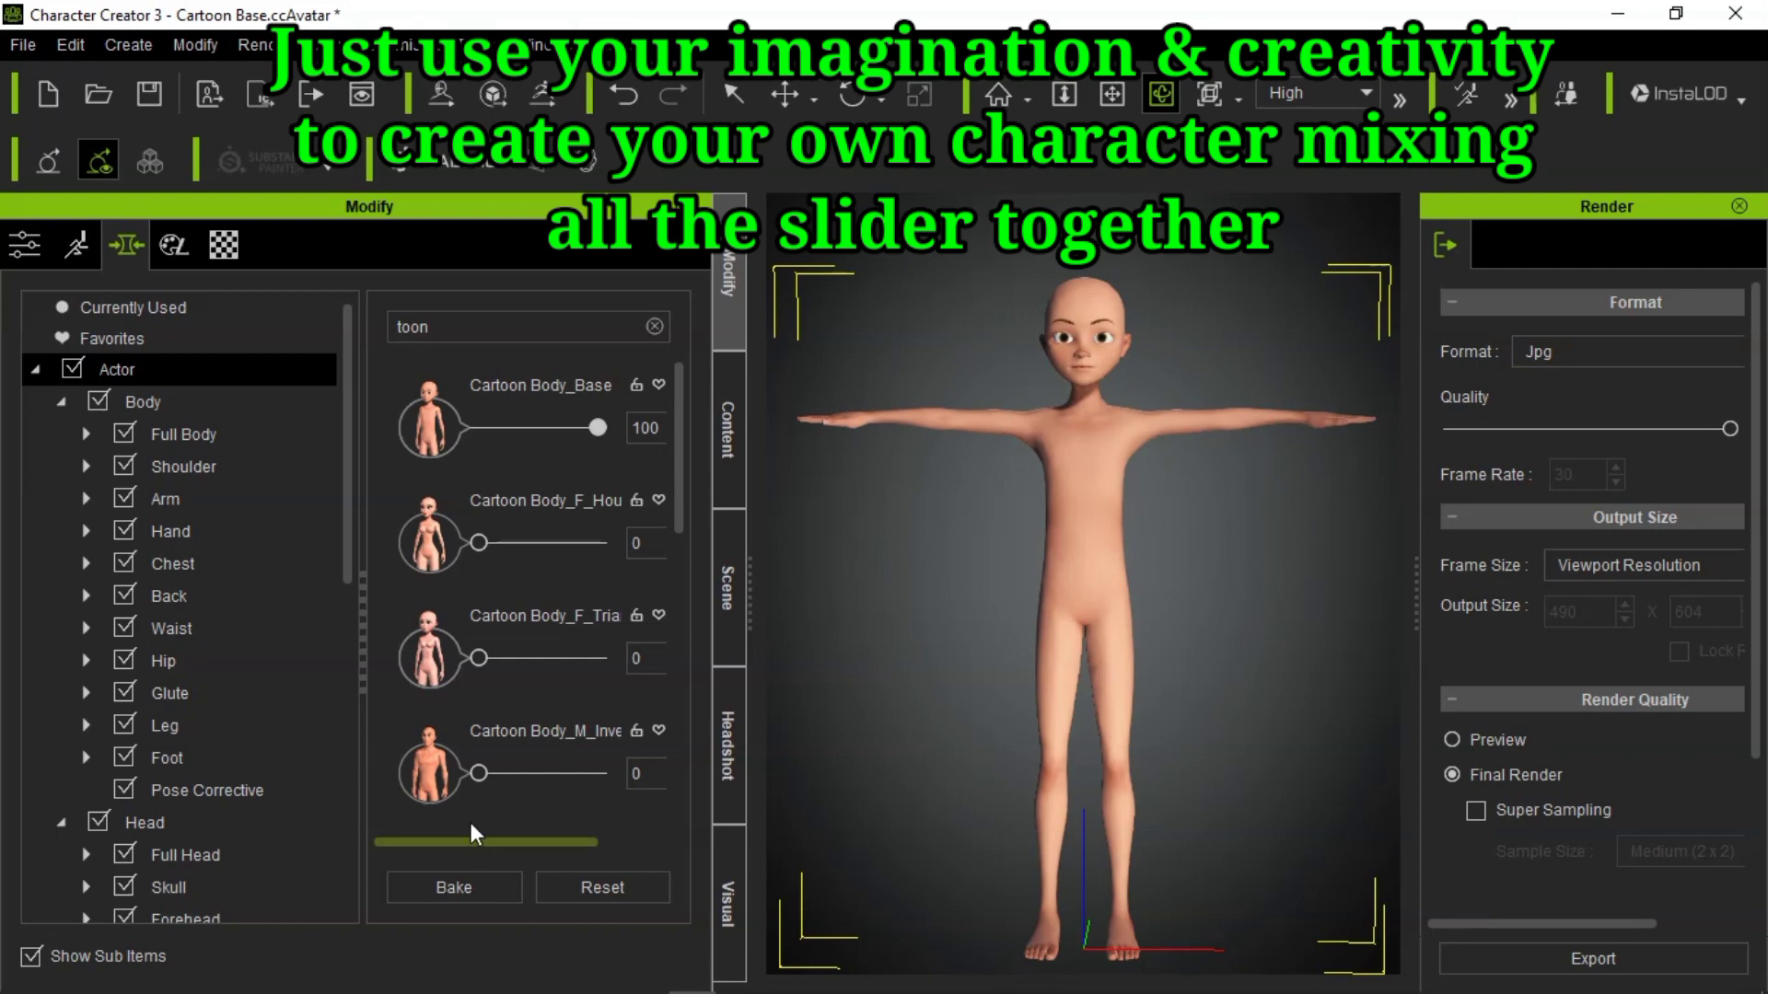
pyautogui.moveTo(488, 773); pyautogui.dragTo(405, 786)
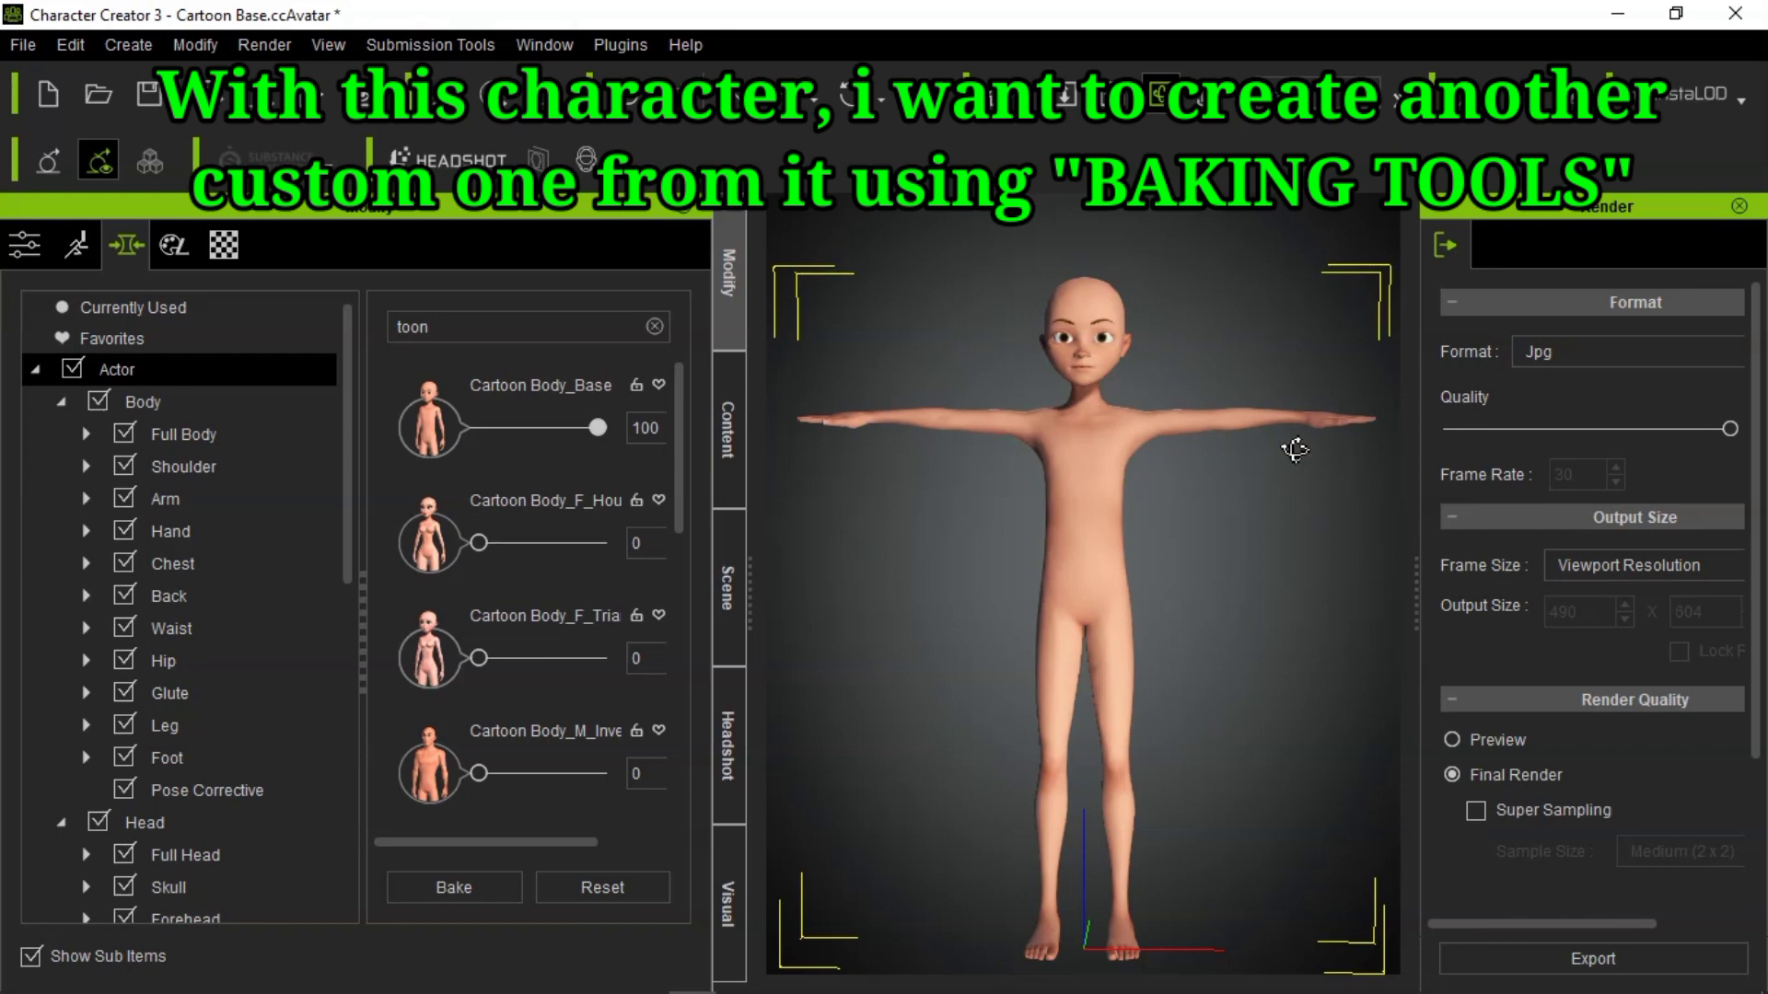
# - Set the character's Cartoon Body_Base morph to 0
pyautogui.moveTo(1290, 444); pyautogui.dragTo(1222, 516)
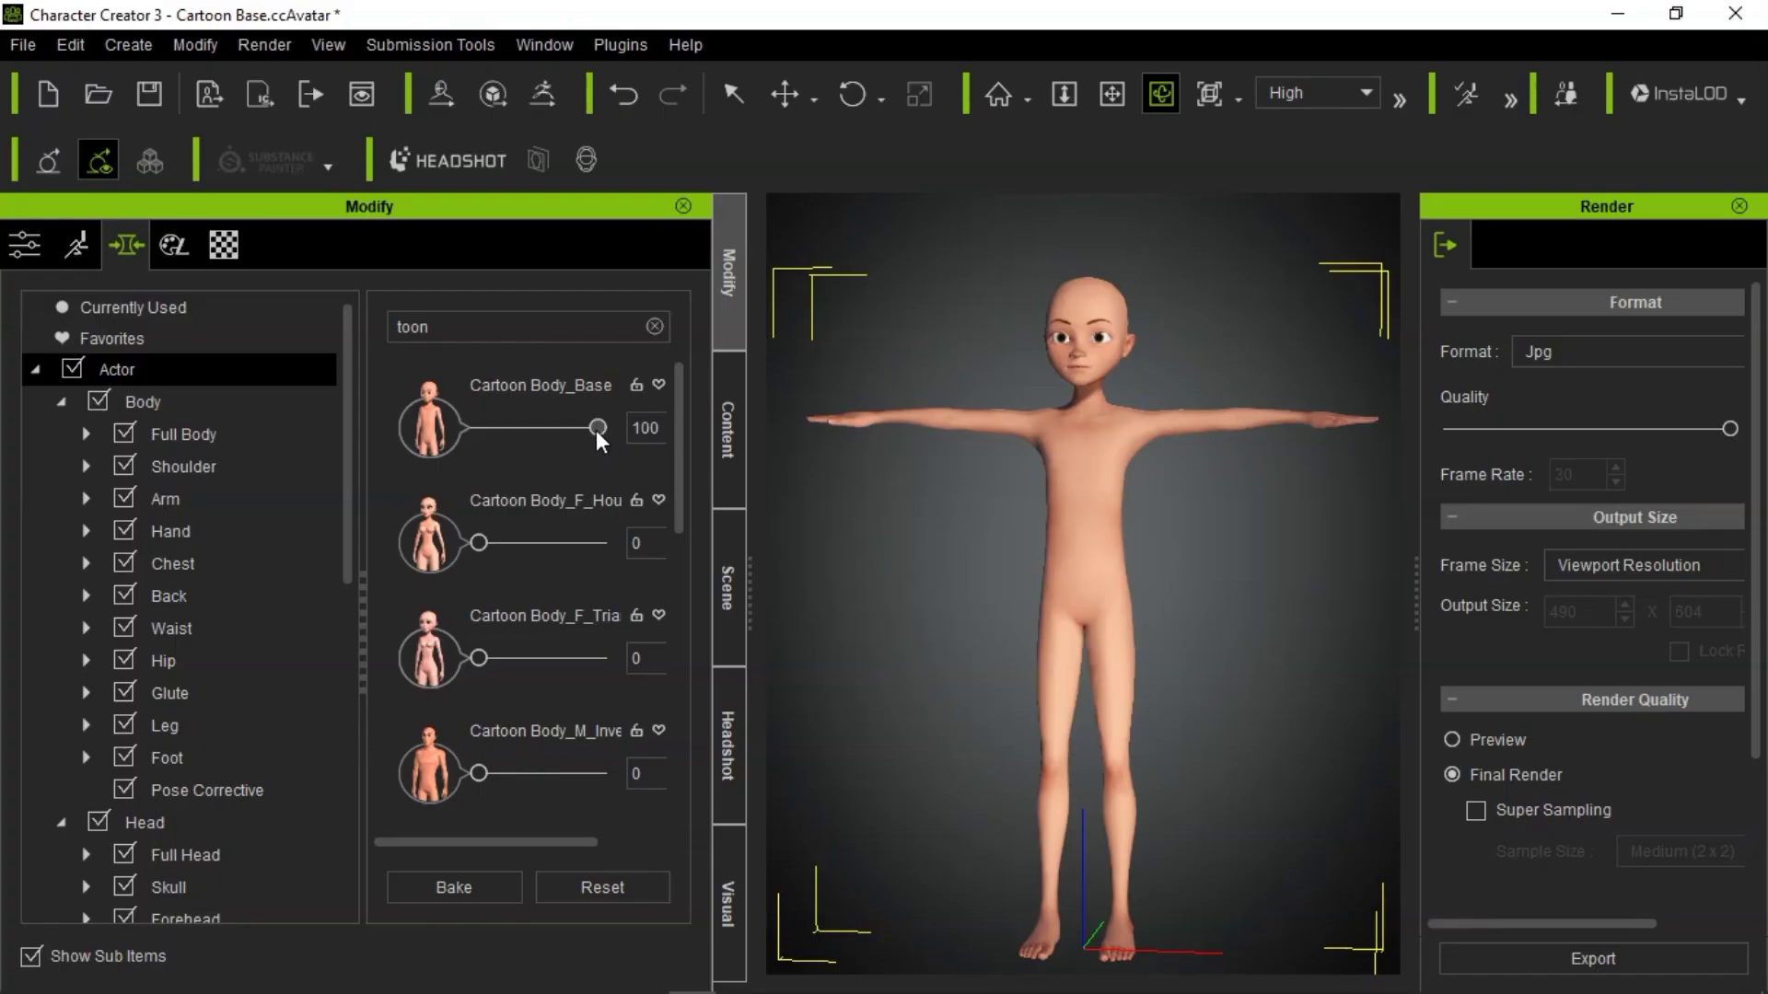
pyautogui.moveTo(595, 429); pyautogui.dragTo(446, 438)
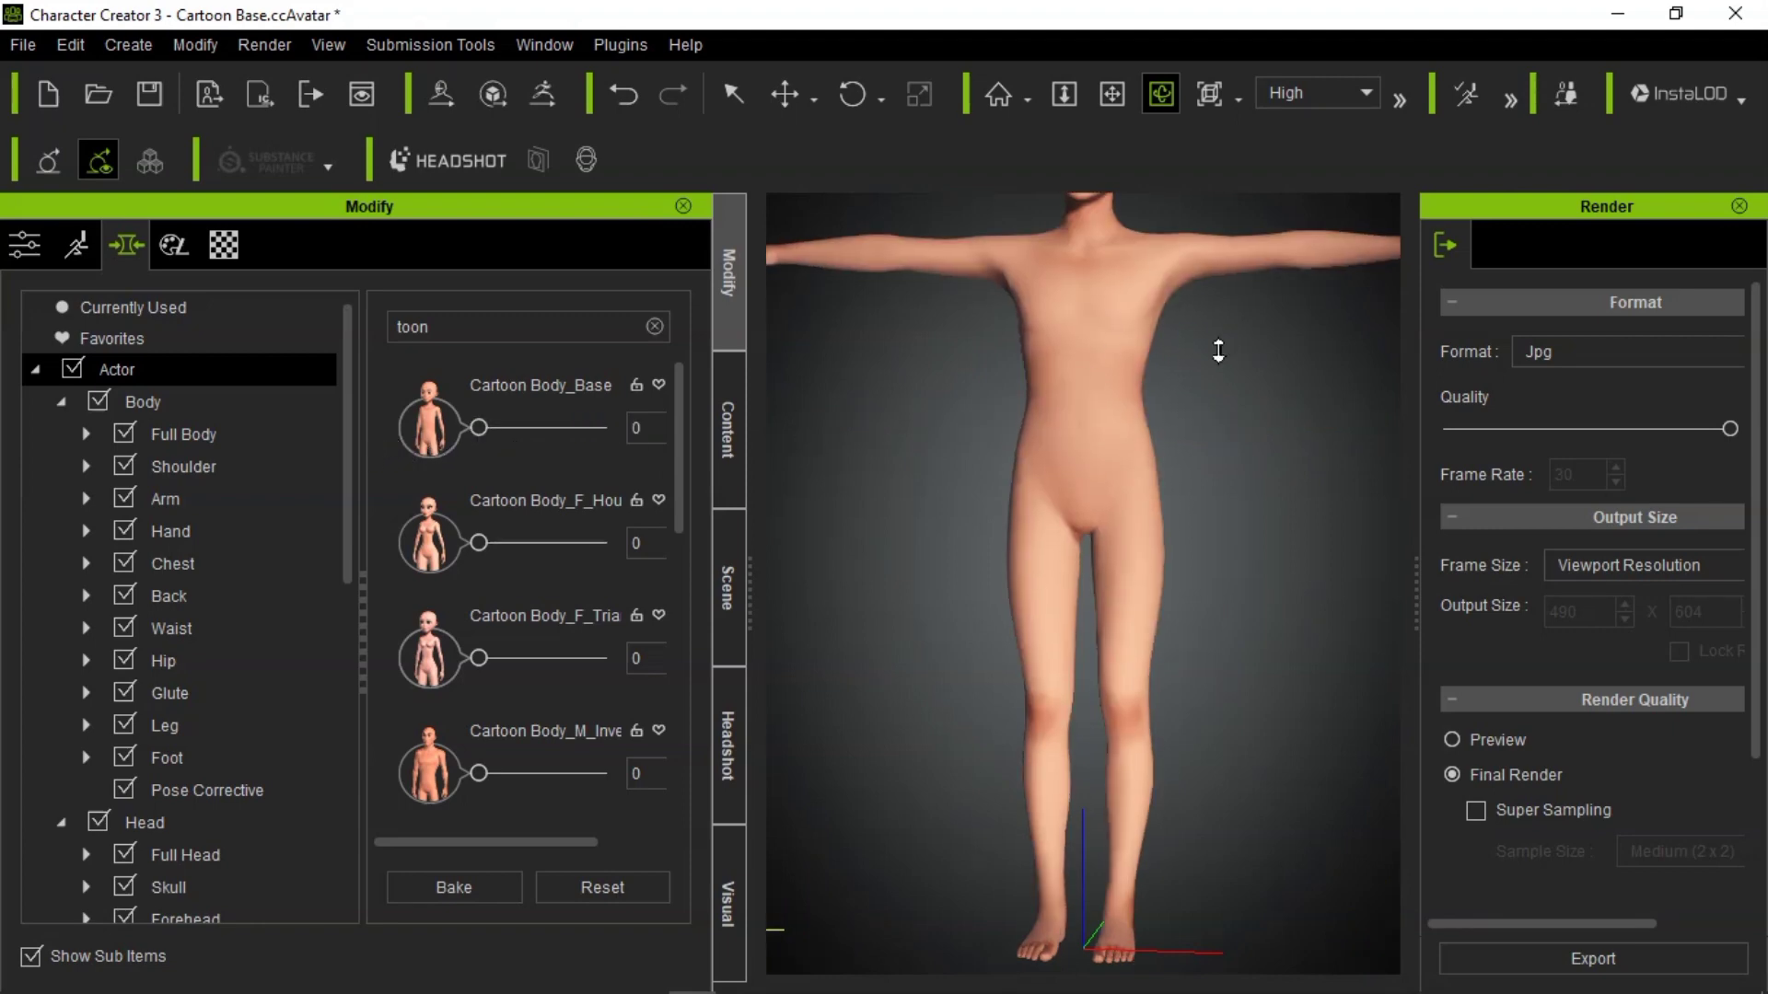
# - Set the Cartoon Body_Base morph to 100 and bake it into the character
pyautogui.scroll(-5, 1151, 356)
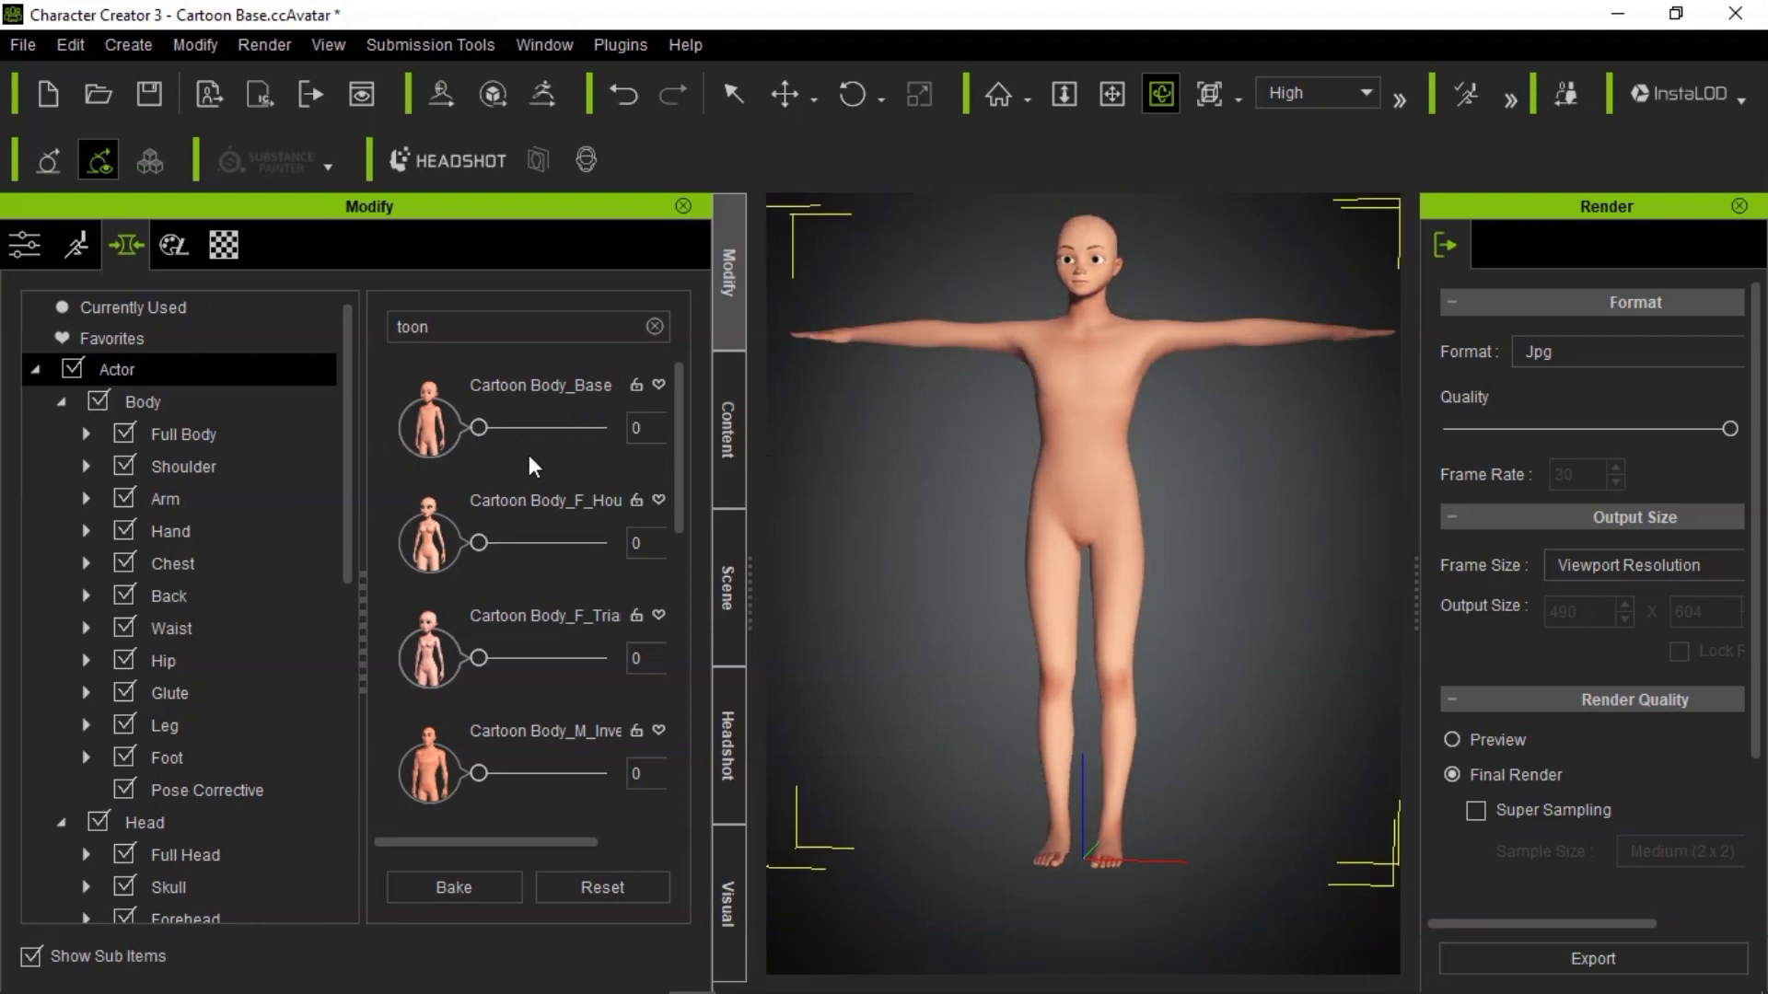
pyautogui.moveTo(483, 427); pyautogui.dragTo(564, 425)
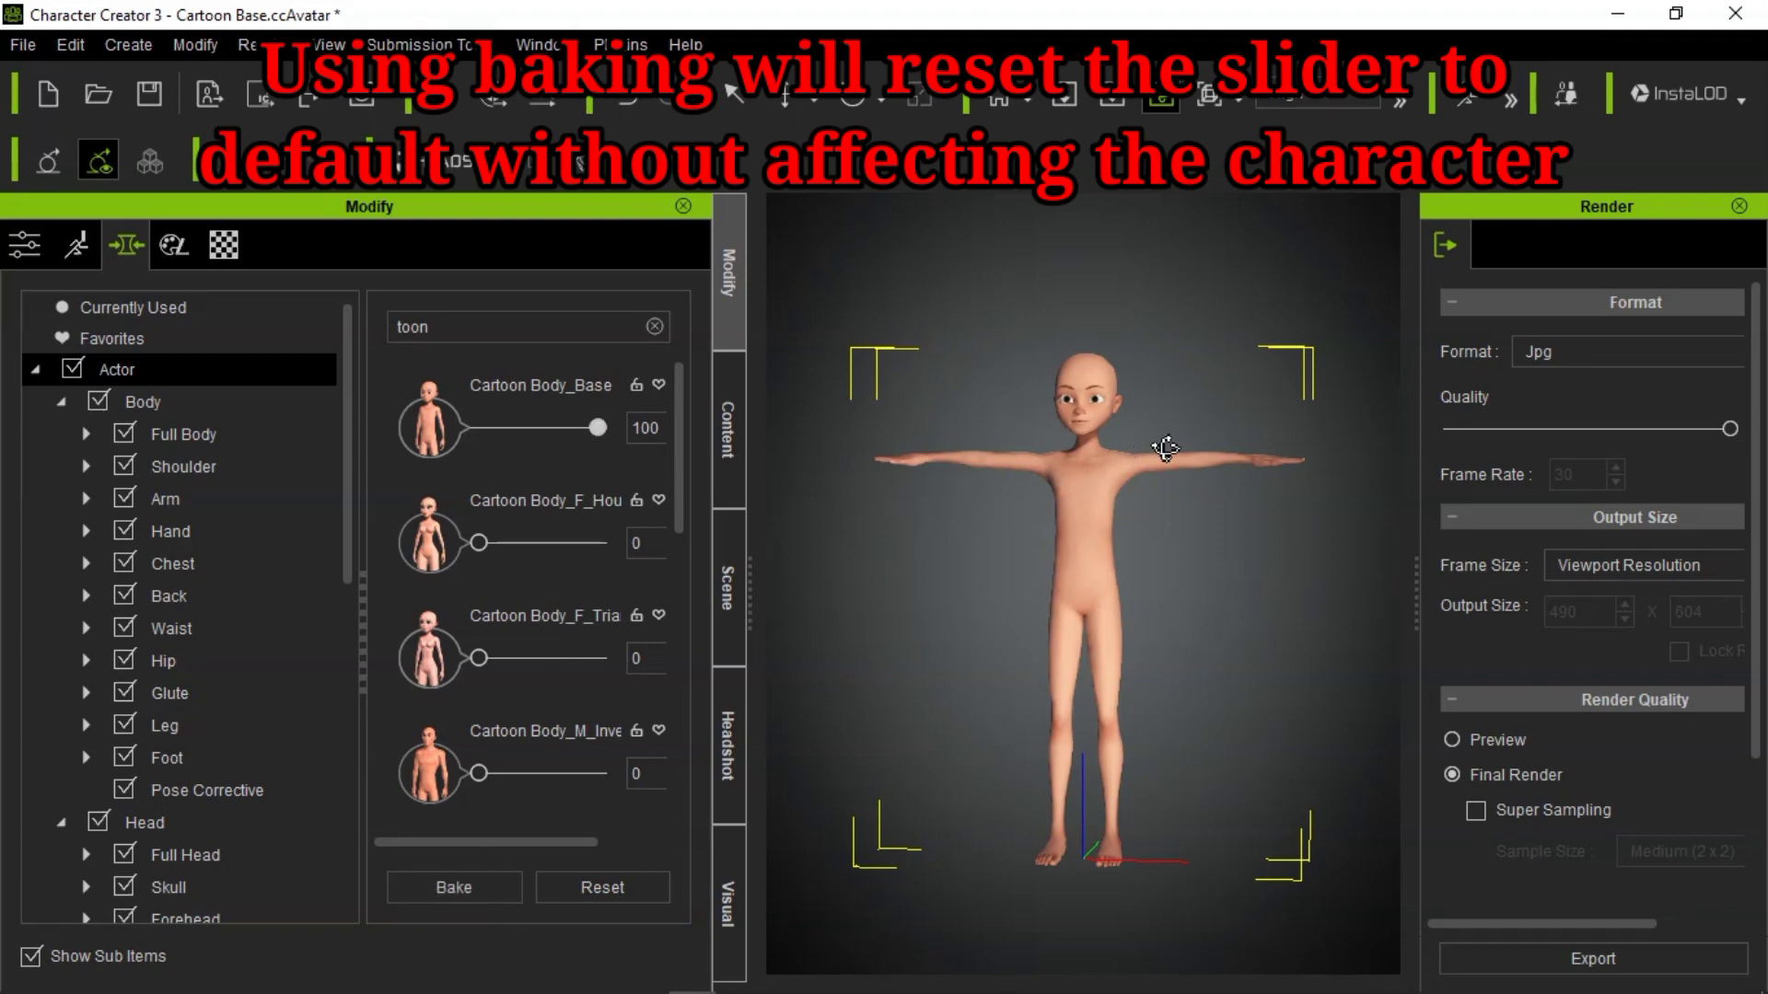
pyautogui.click(456, 888)
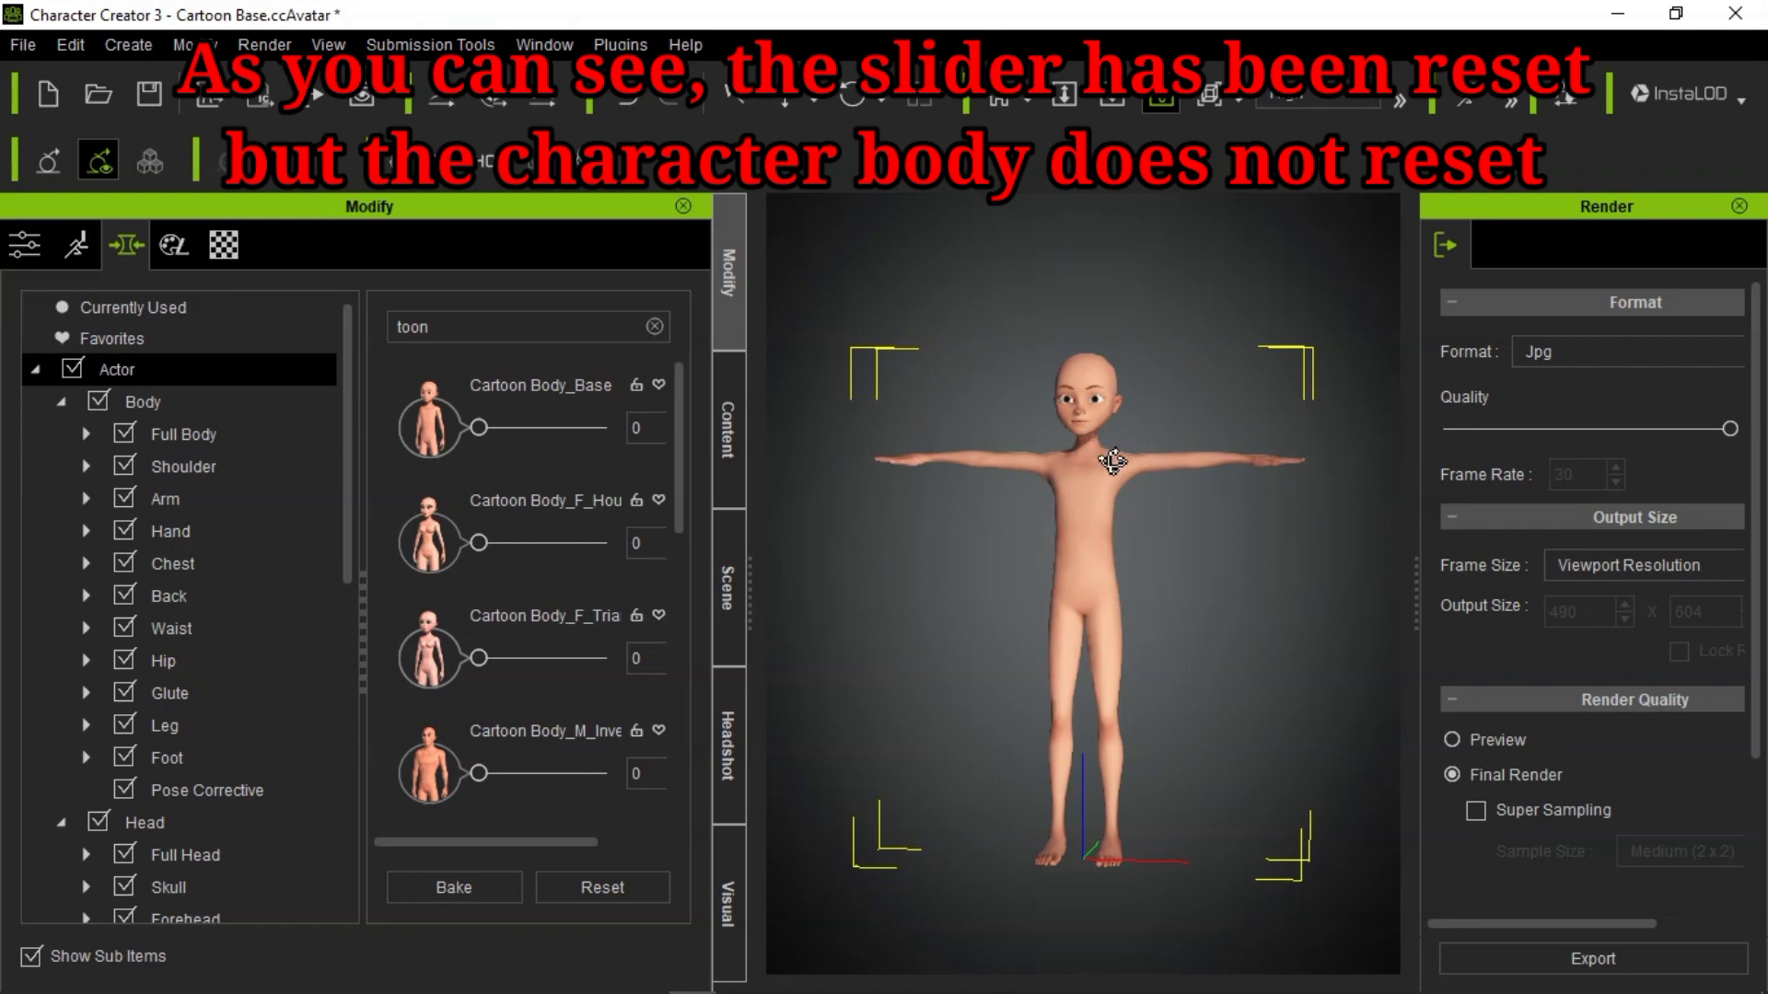
# - Exaggerate the baked body further by setting Cartoon Body_Base to 38, and inspect the figure from the front
pyautogui.moveTo(478, 427); pyautogui.dragTo(533, 465)
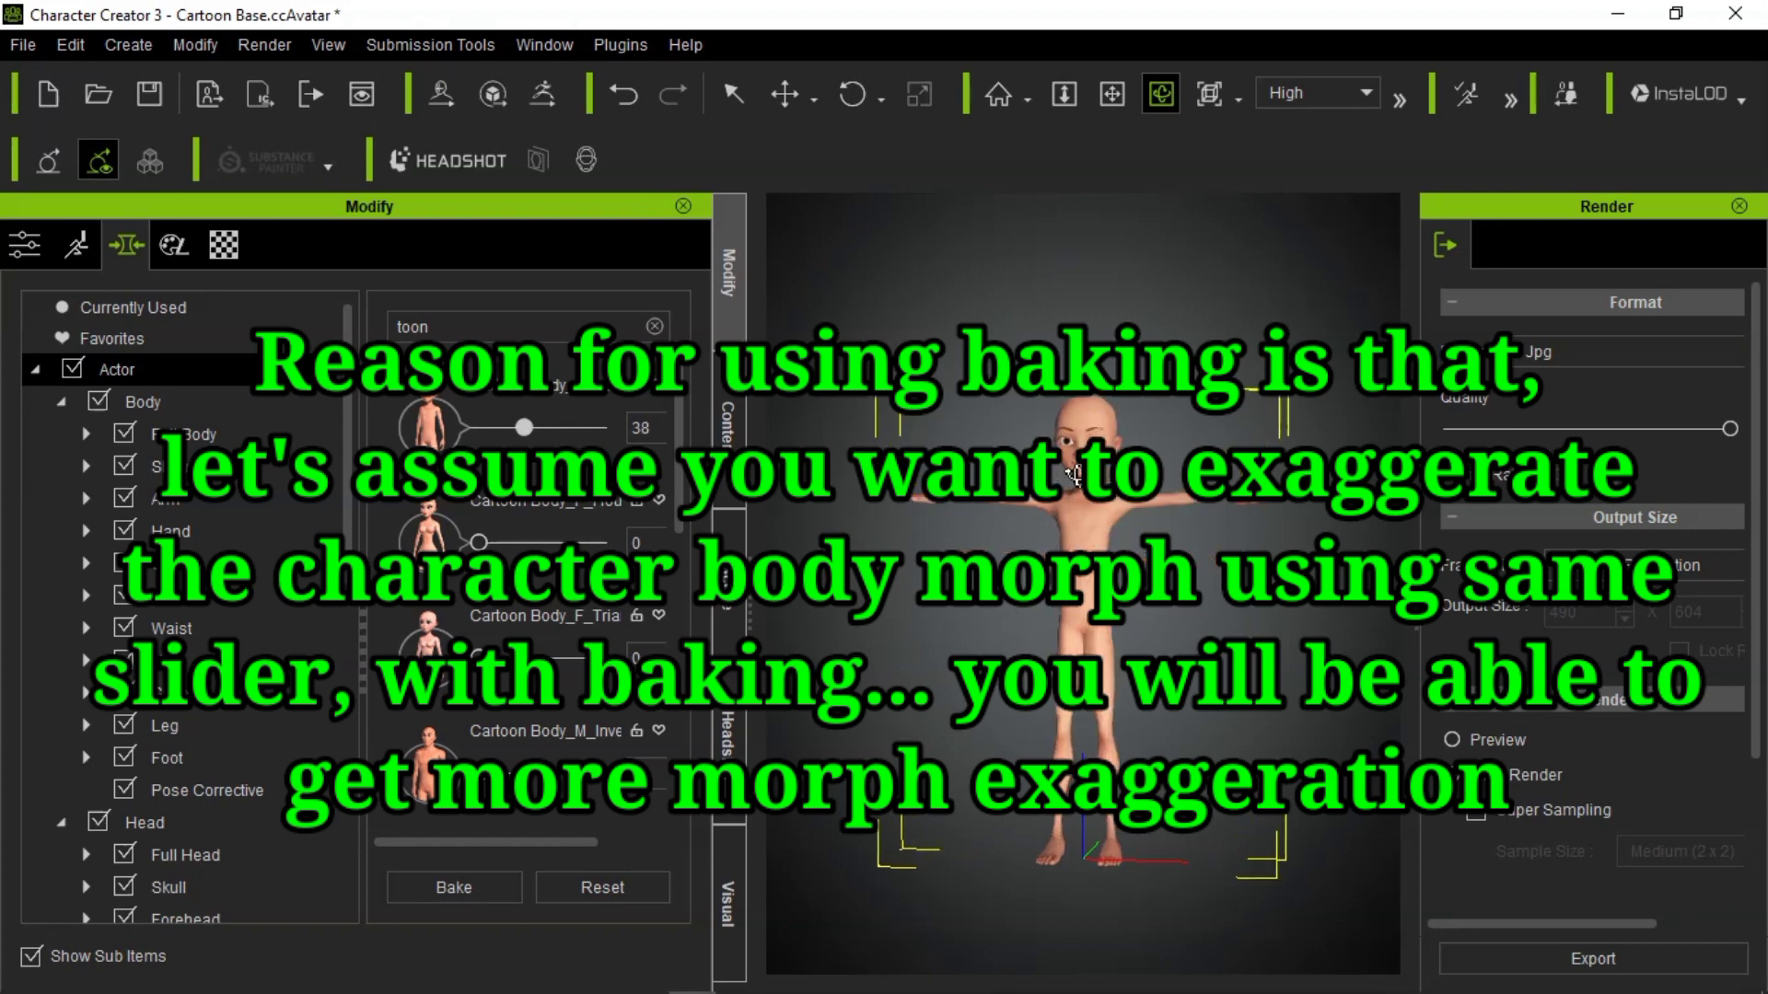
pyautogui.moveTo(1194, 512)
pyautogui.mouseDown()
pyautogui.moveTo(280, 565)
pyautogui.moveTo(1190, 492)
pyautogui.mouseUp()
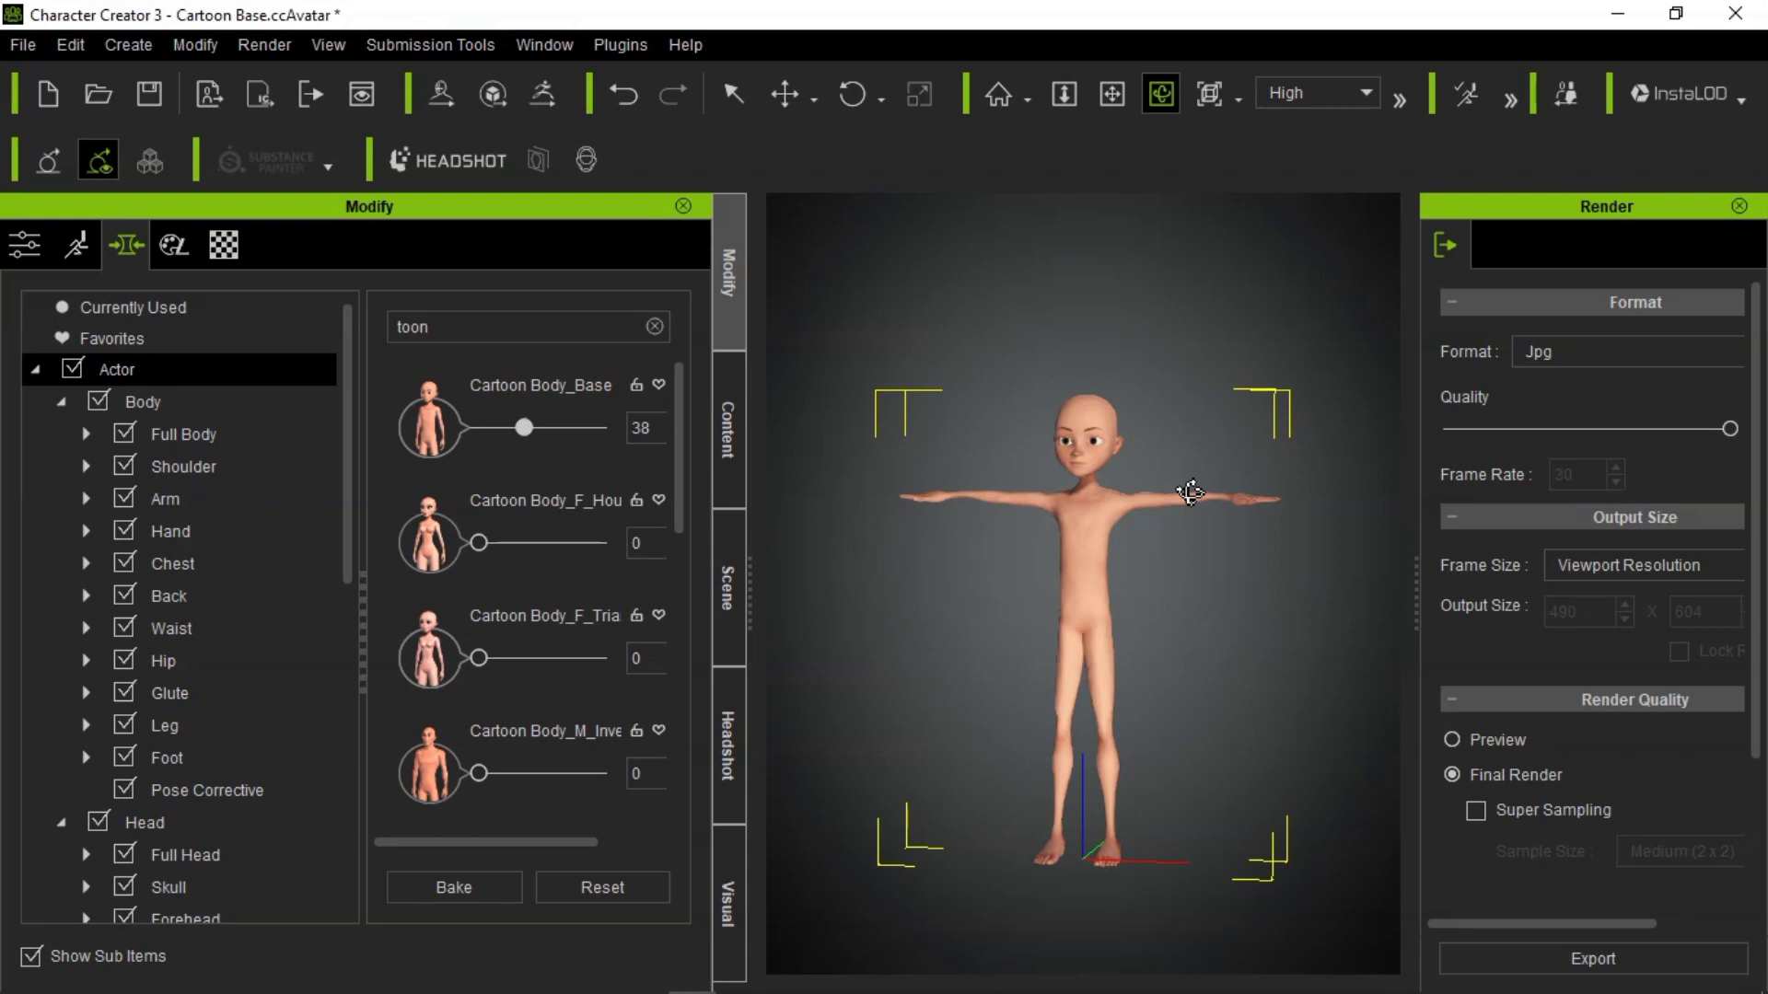
pyautogui.scroll(2, 1120, 544)
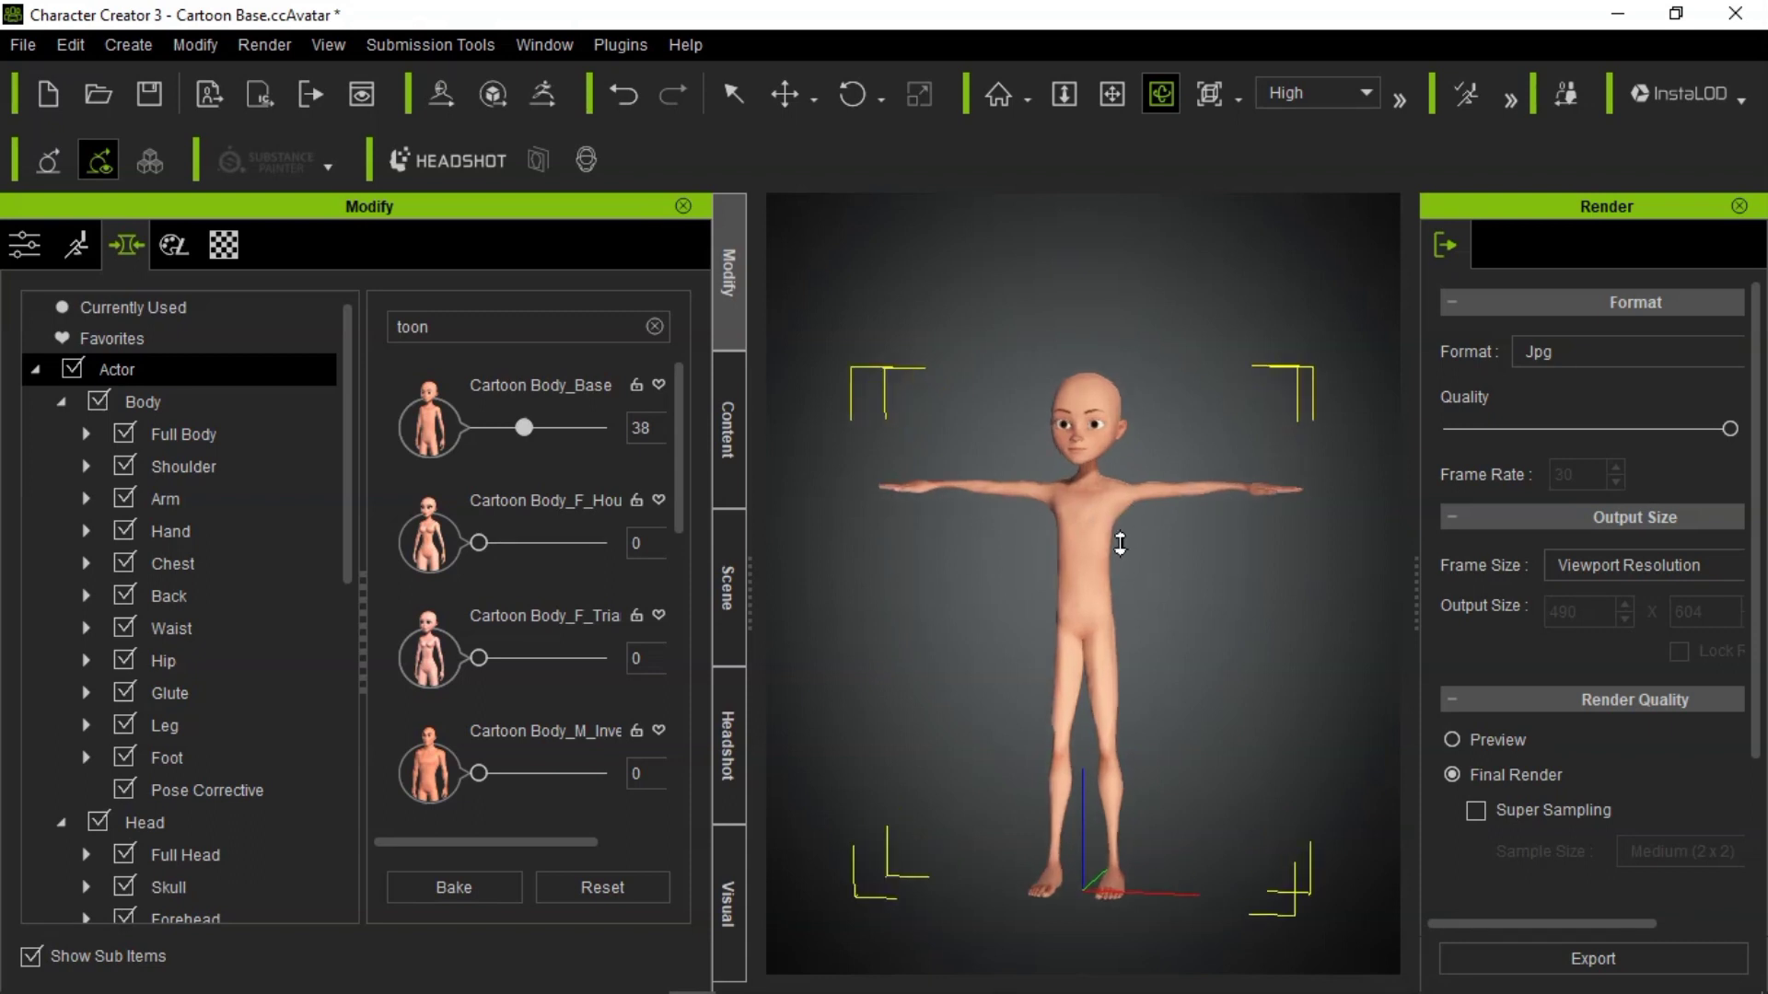
pyautogui.moveTo(1235, 494); pyautogui.dragTo(1482, 551)
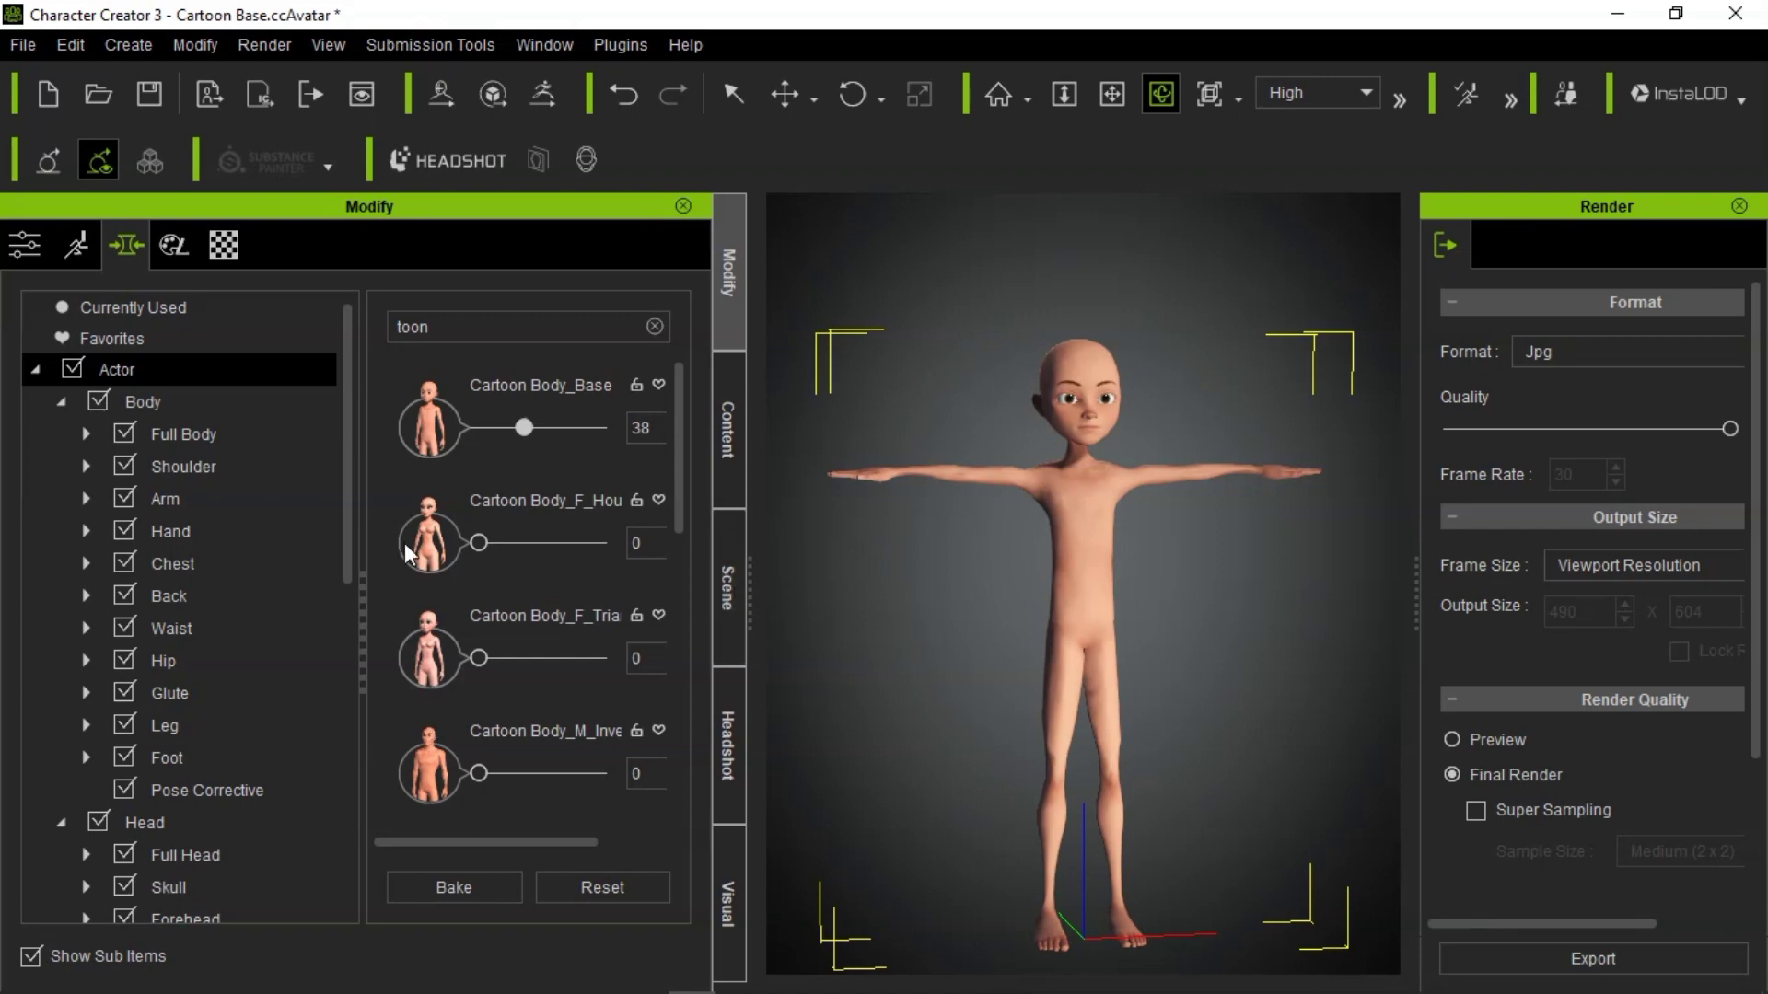
# - Set the head morph Cartoon Face_Long to 100 and bake it into the character
pyautogui.click(144, 820)
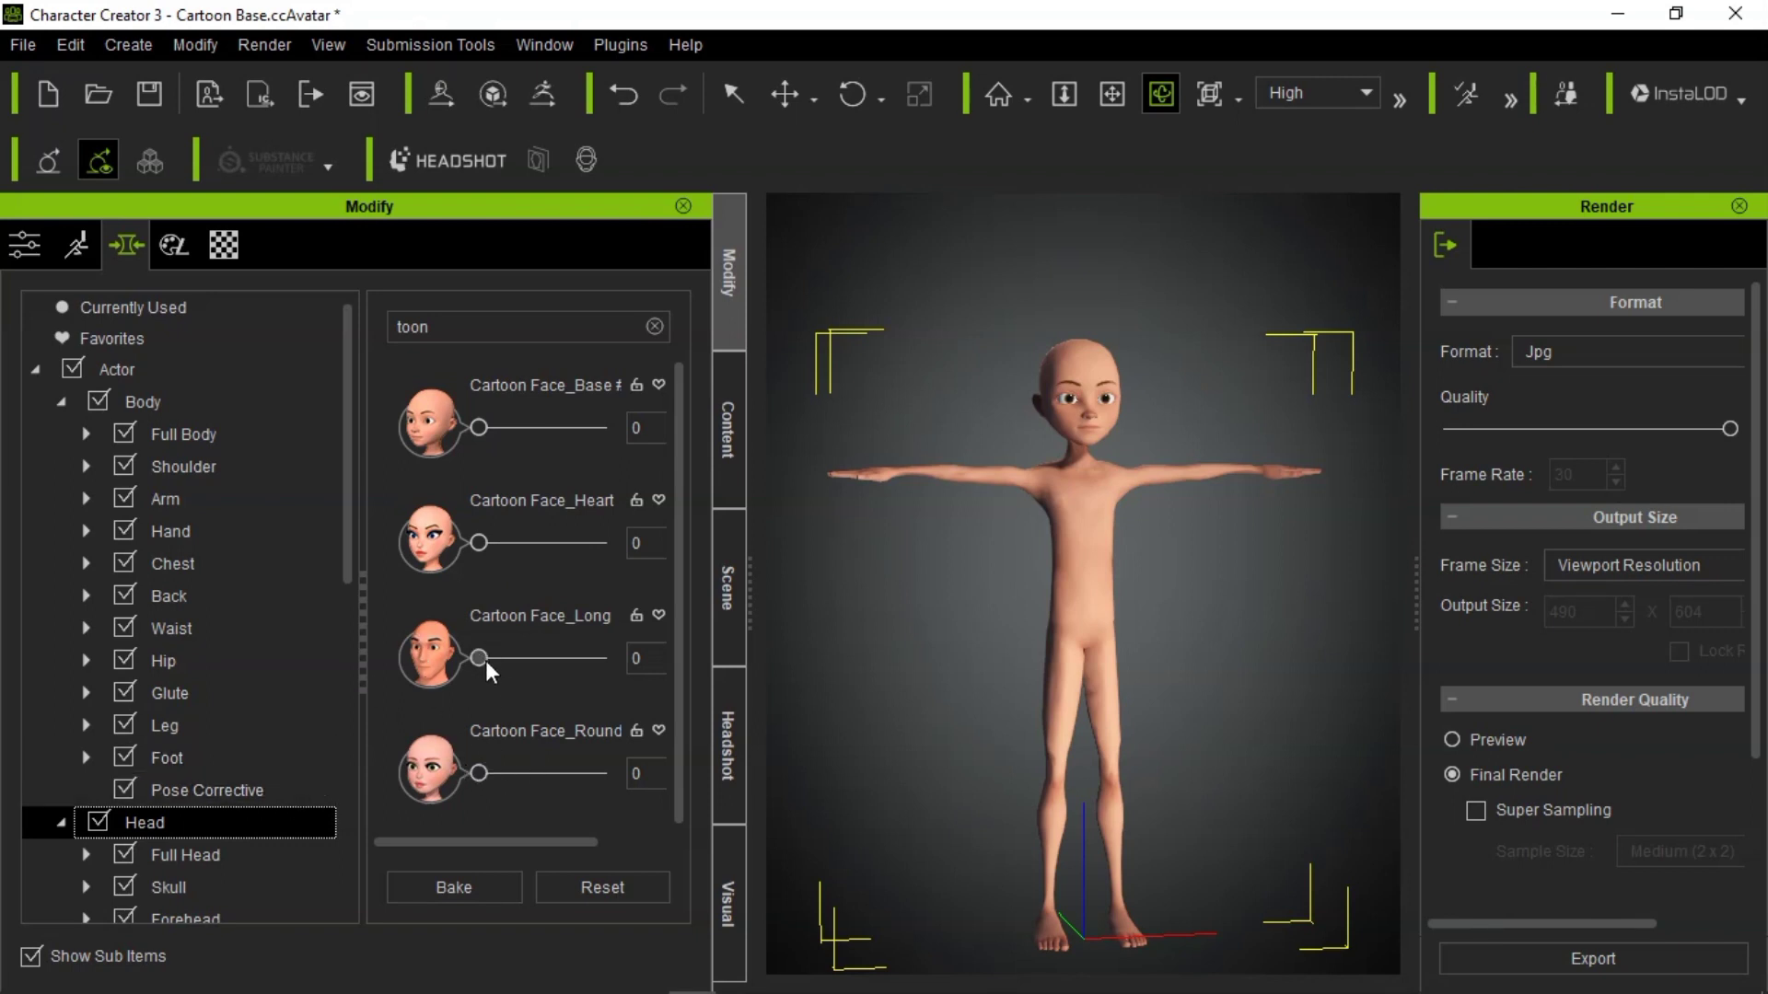
pyautogui.moveTo(484, 660); pyautogui.dragTo(722, 652)
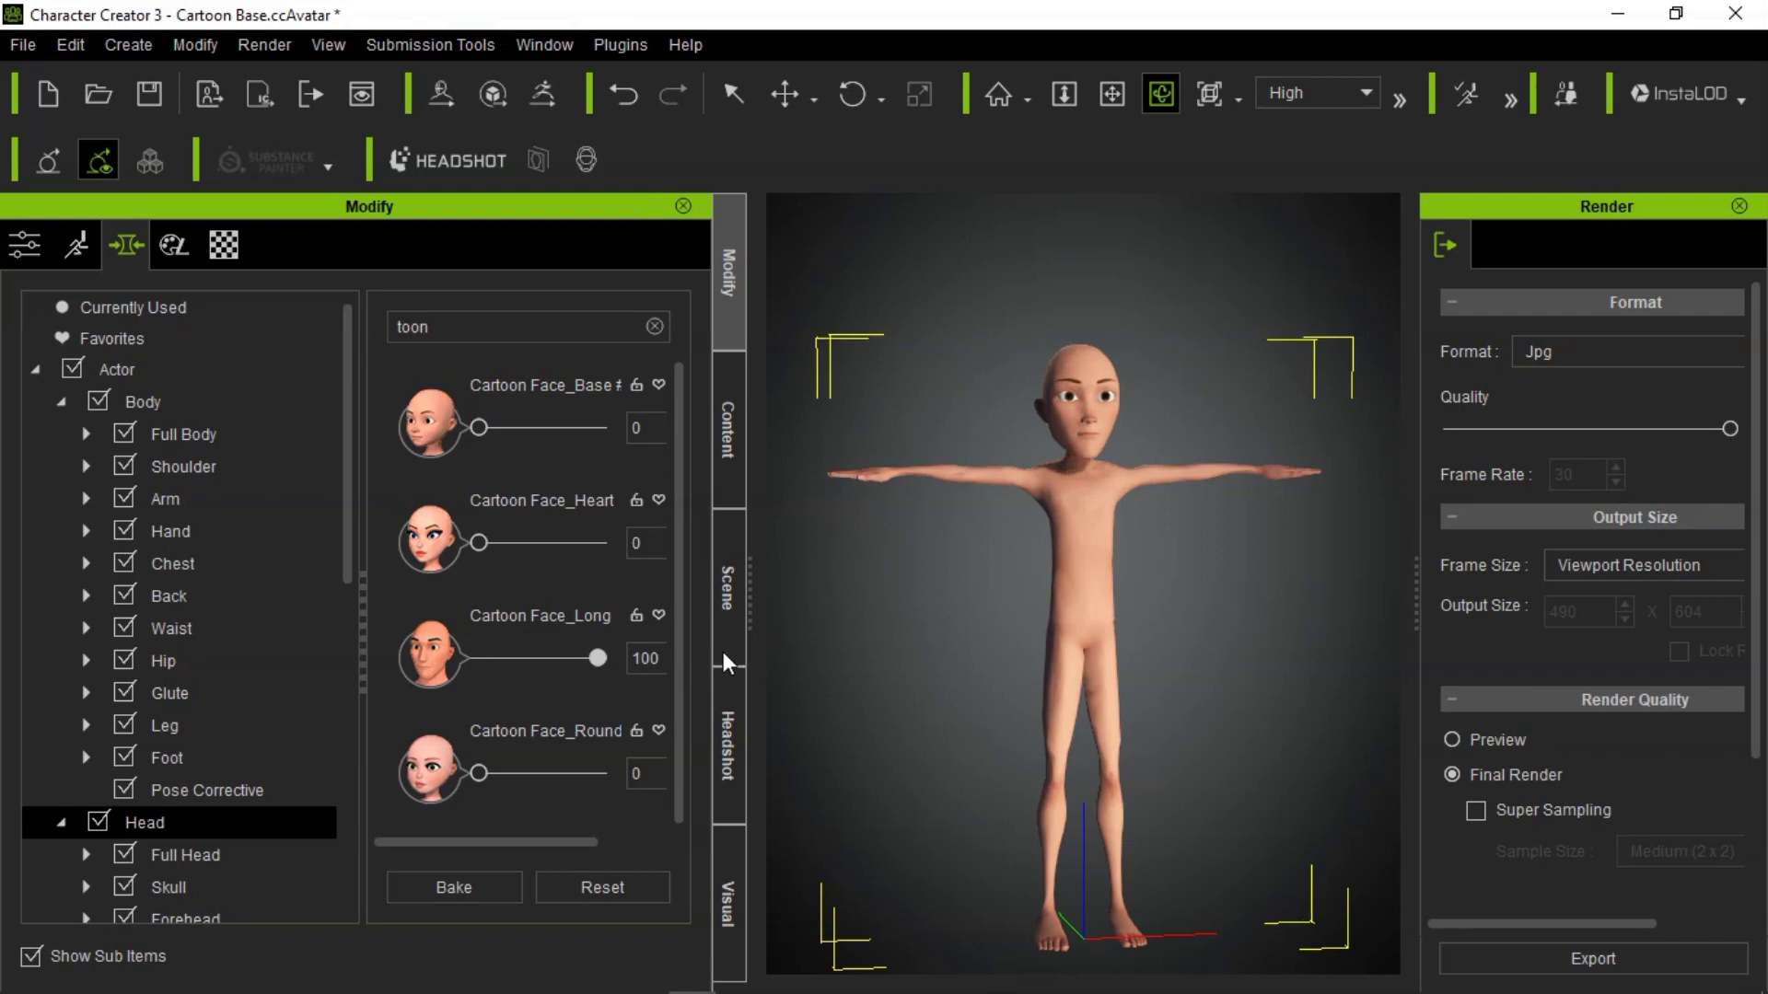
pyautogui.scroll(2, 1068, 534)
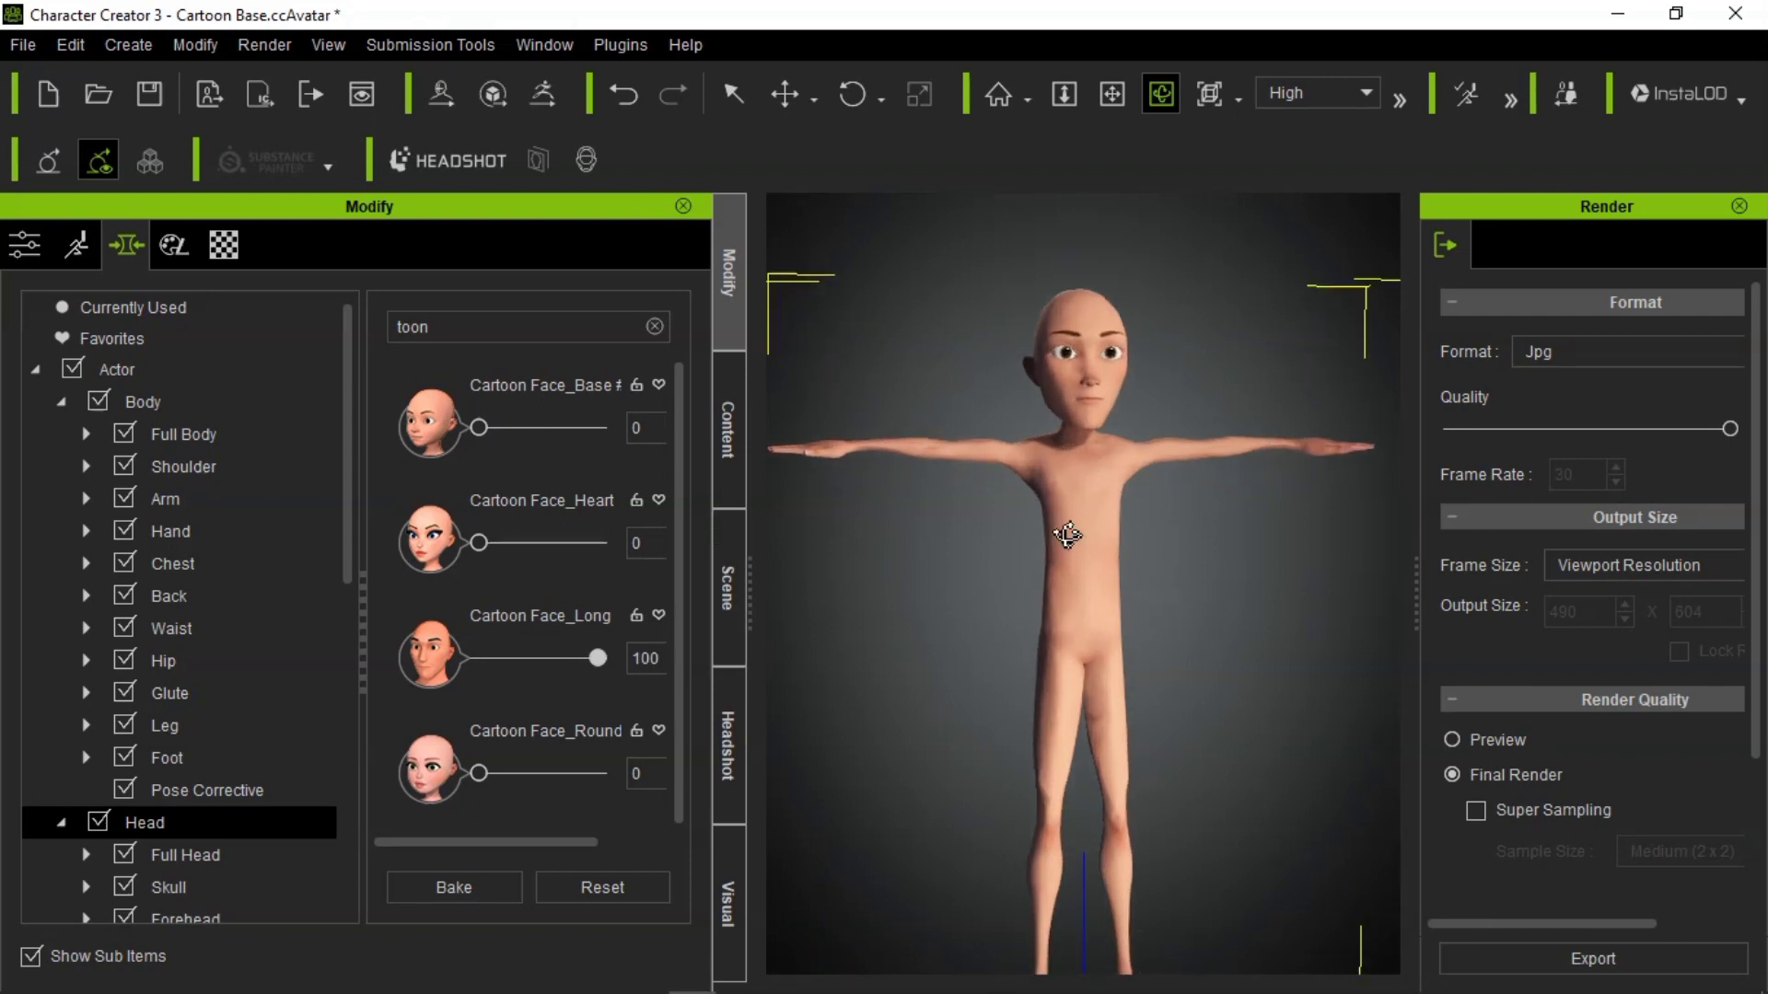
pyautogui.moveTo(1240, 453); pyautogui.dragTo(1177, 495)
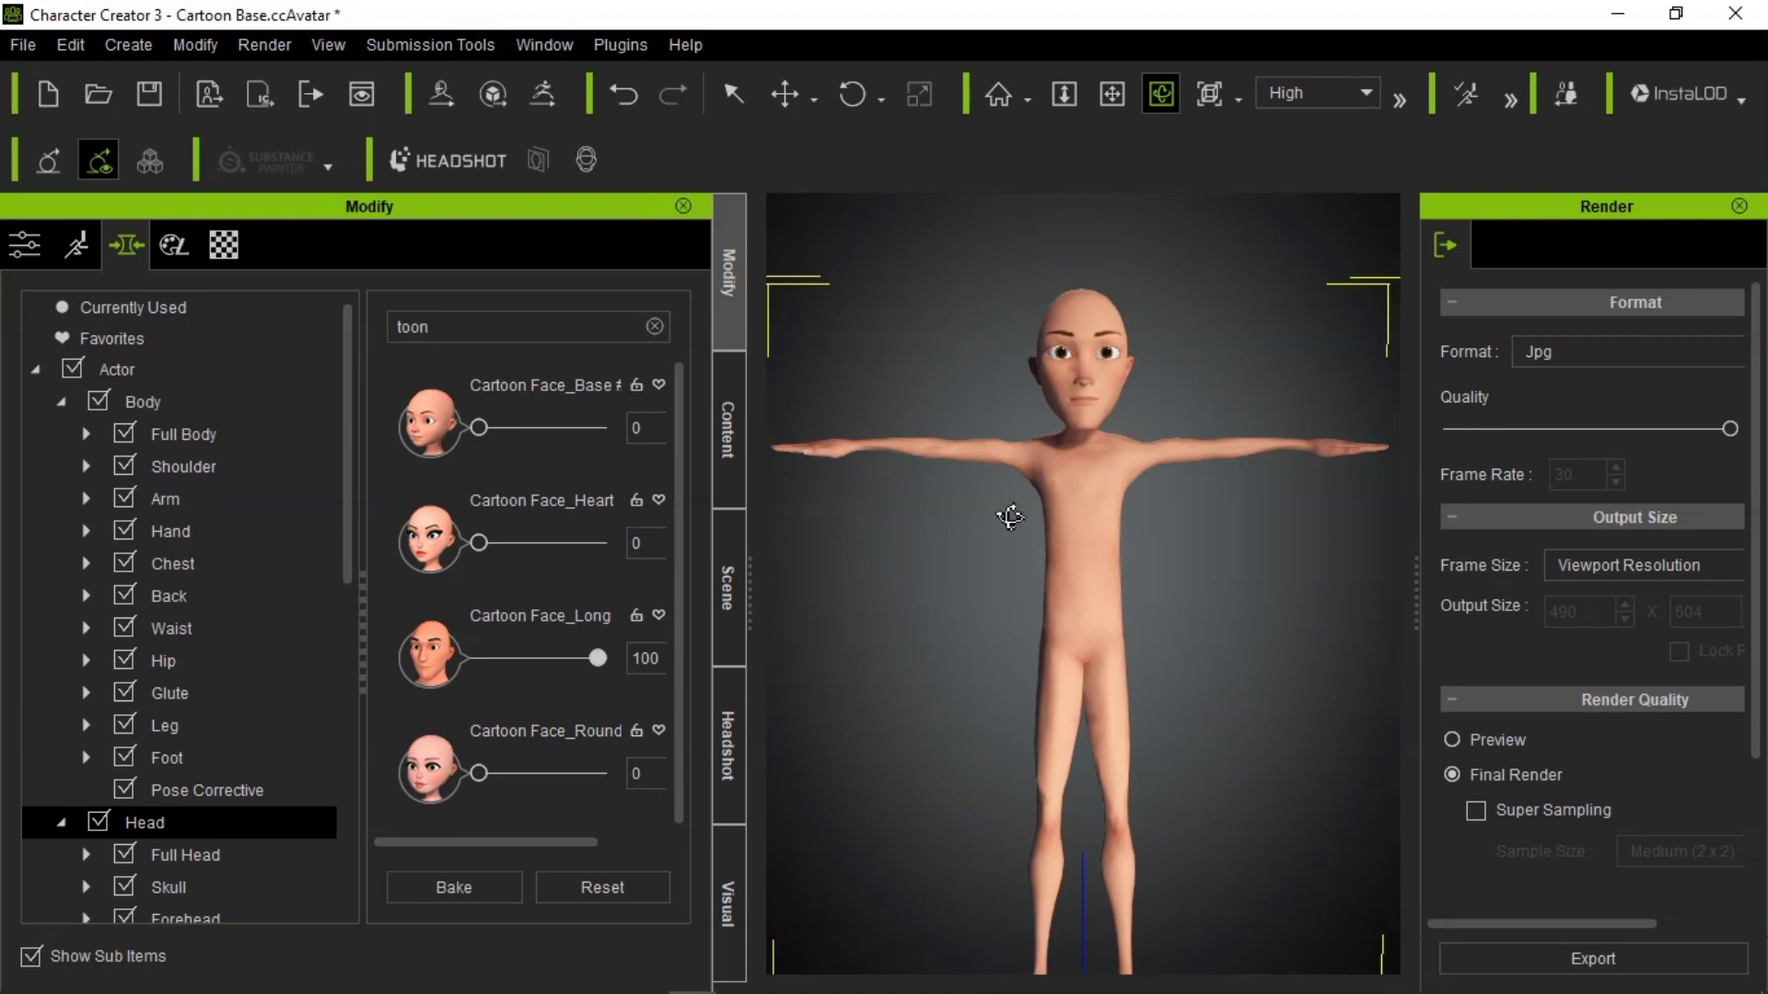
pyautogui.click(445, 883)
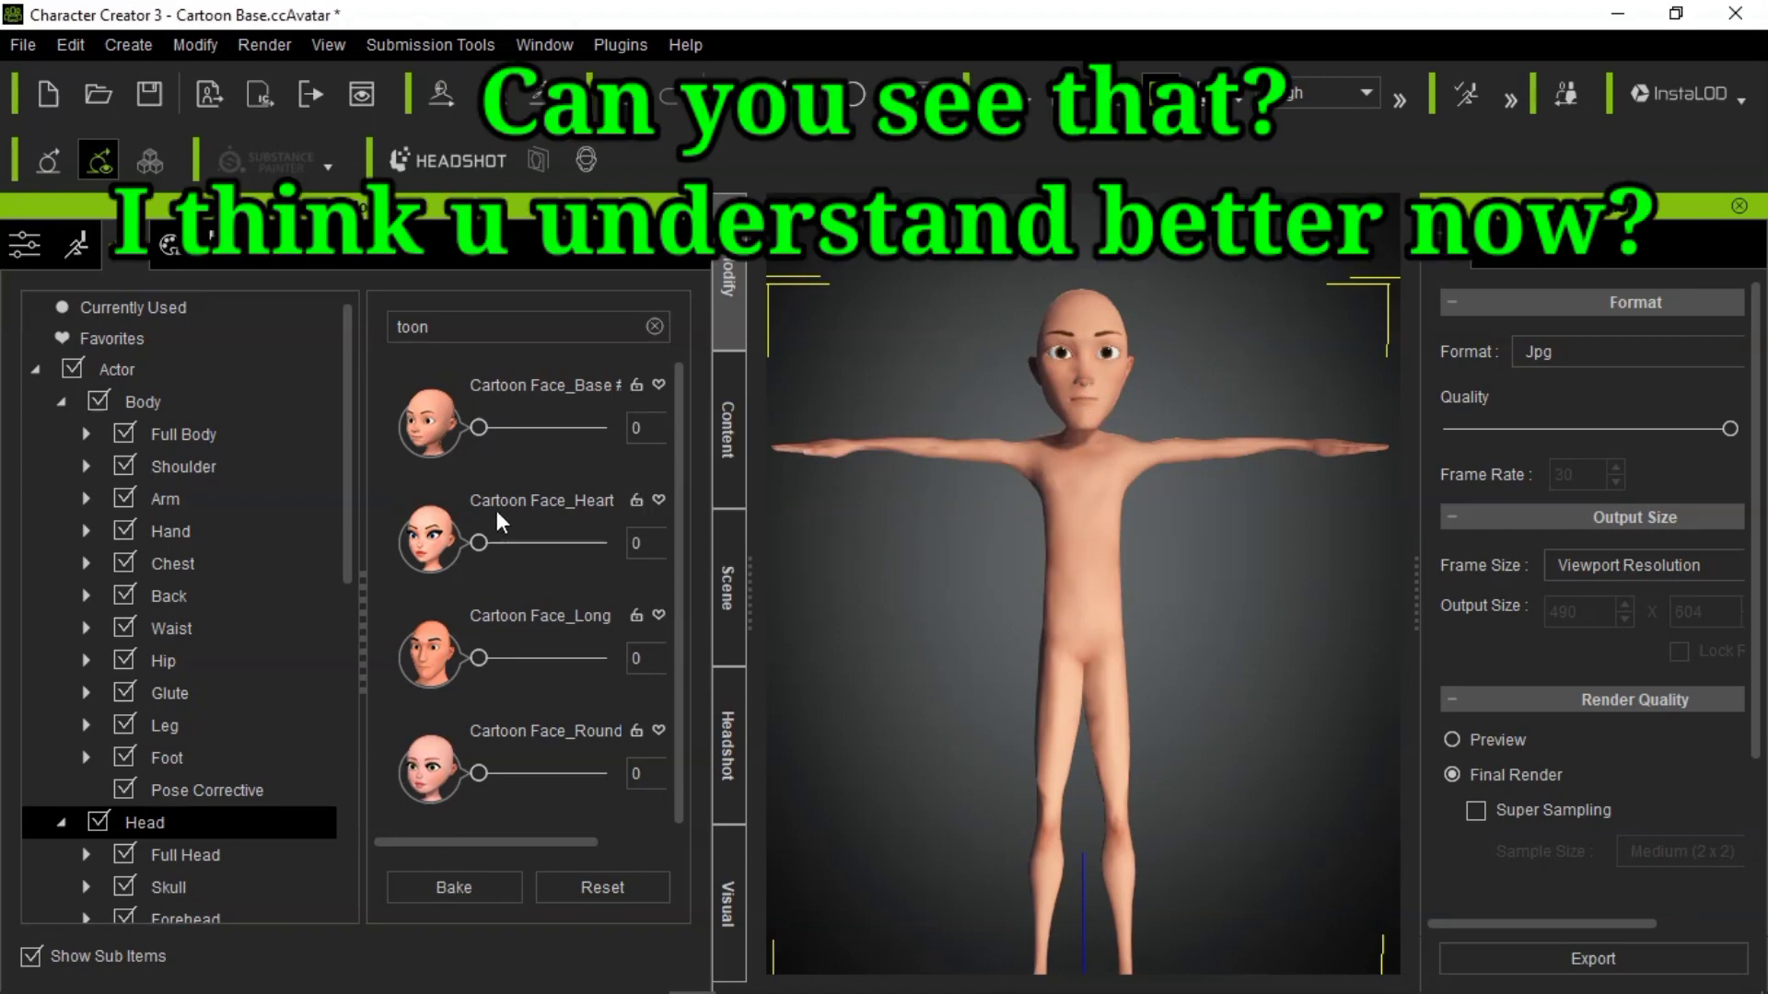
# - Try exaggerating the long face further: set Cartoon Face_Long to 100, bake it, and set it to 100 again
pyautogui.moveTo(485, 656); pyautogui.dragTo(743, 656)
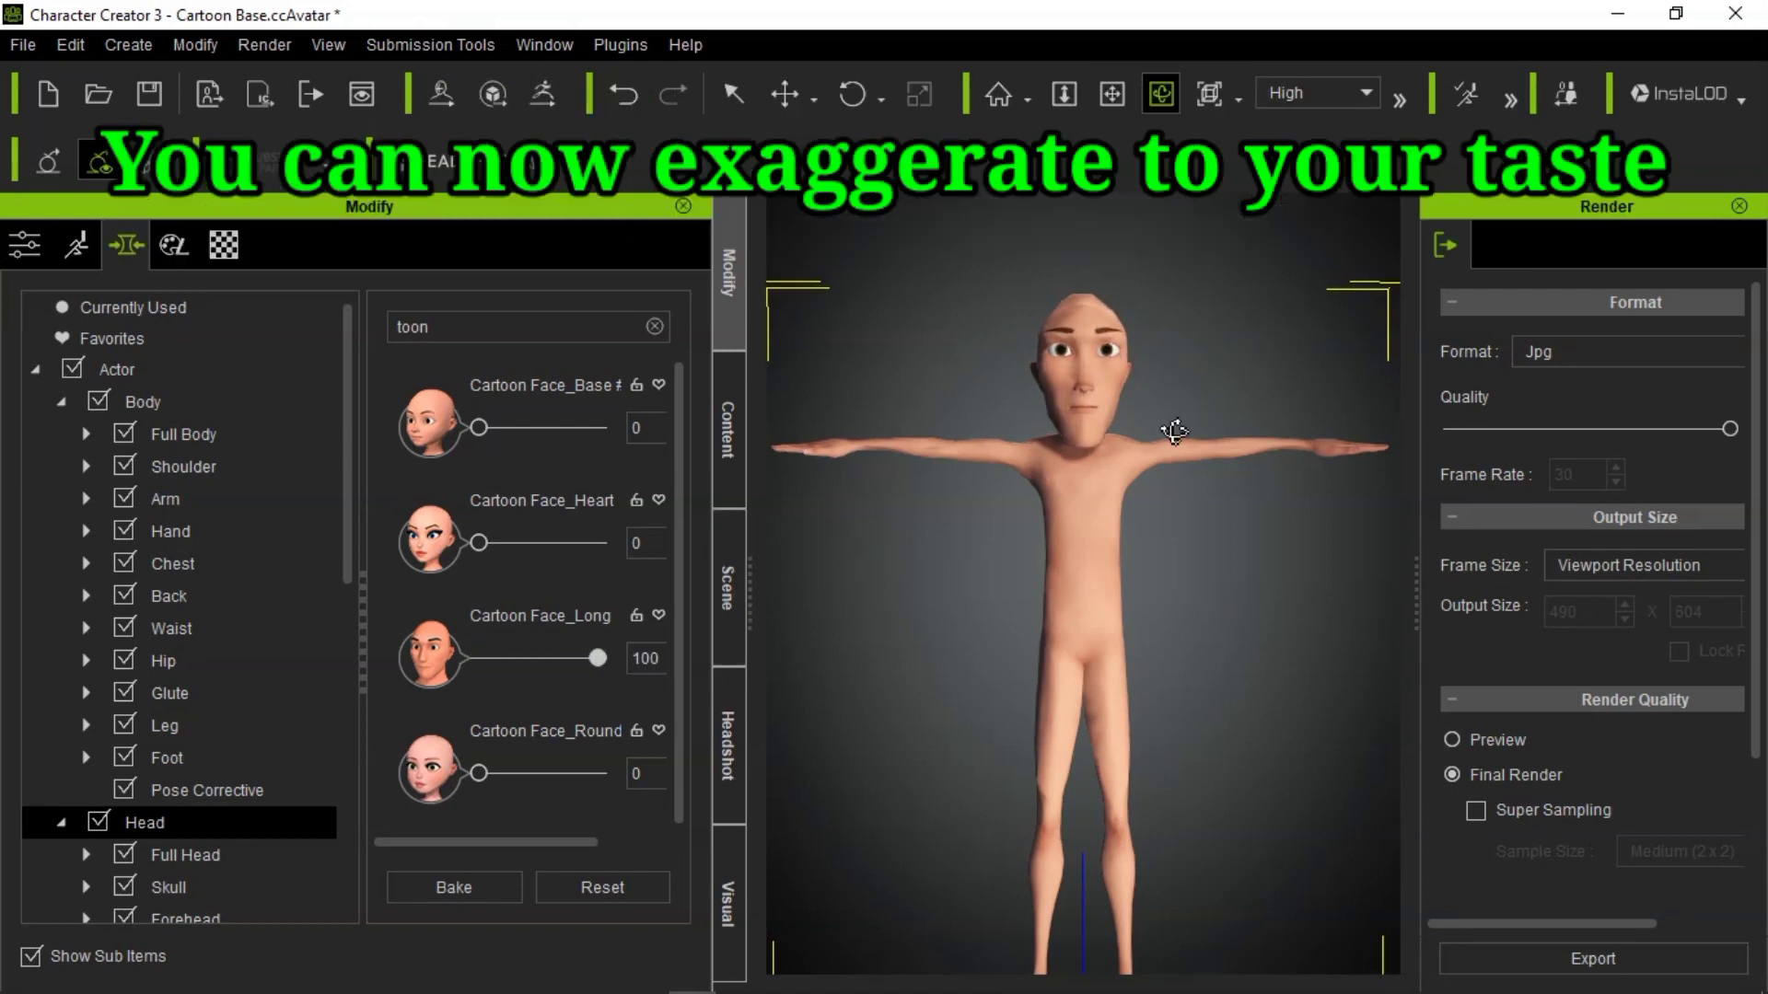
pyautogui.moveTo(1379, 412); pyautogui.dragTo(834, 509)
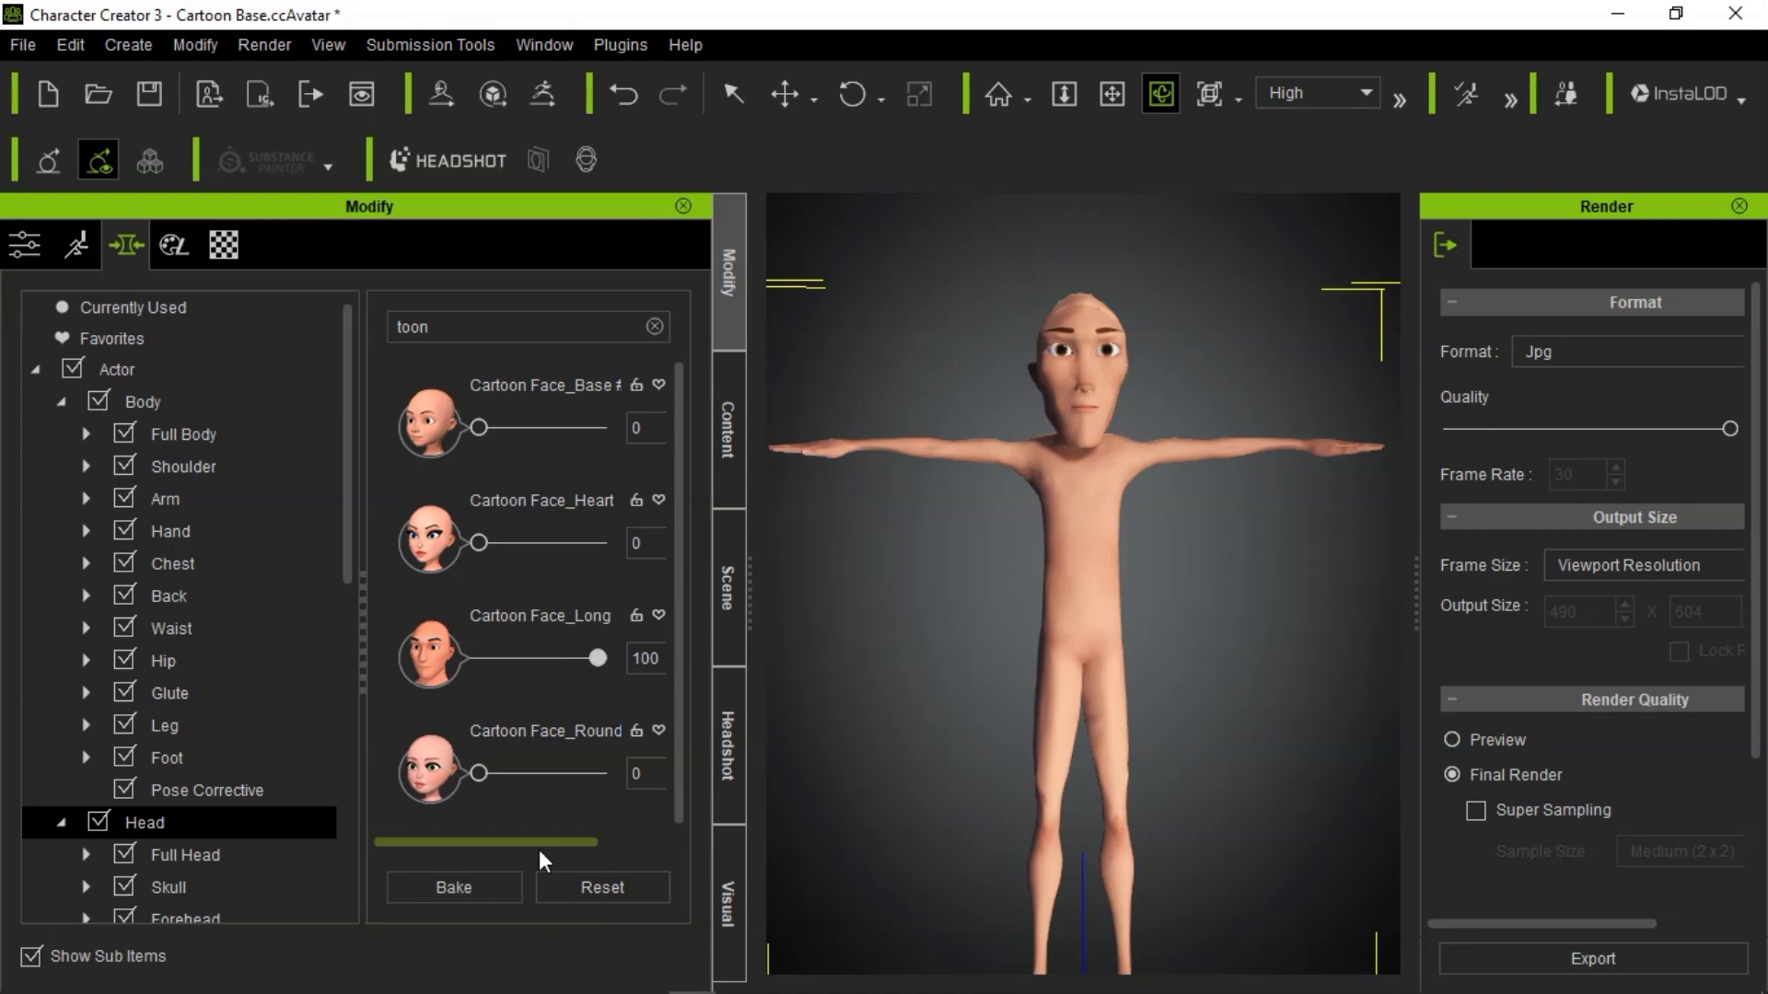
pyautogui.click(436, 891)
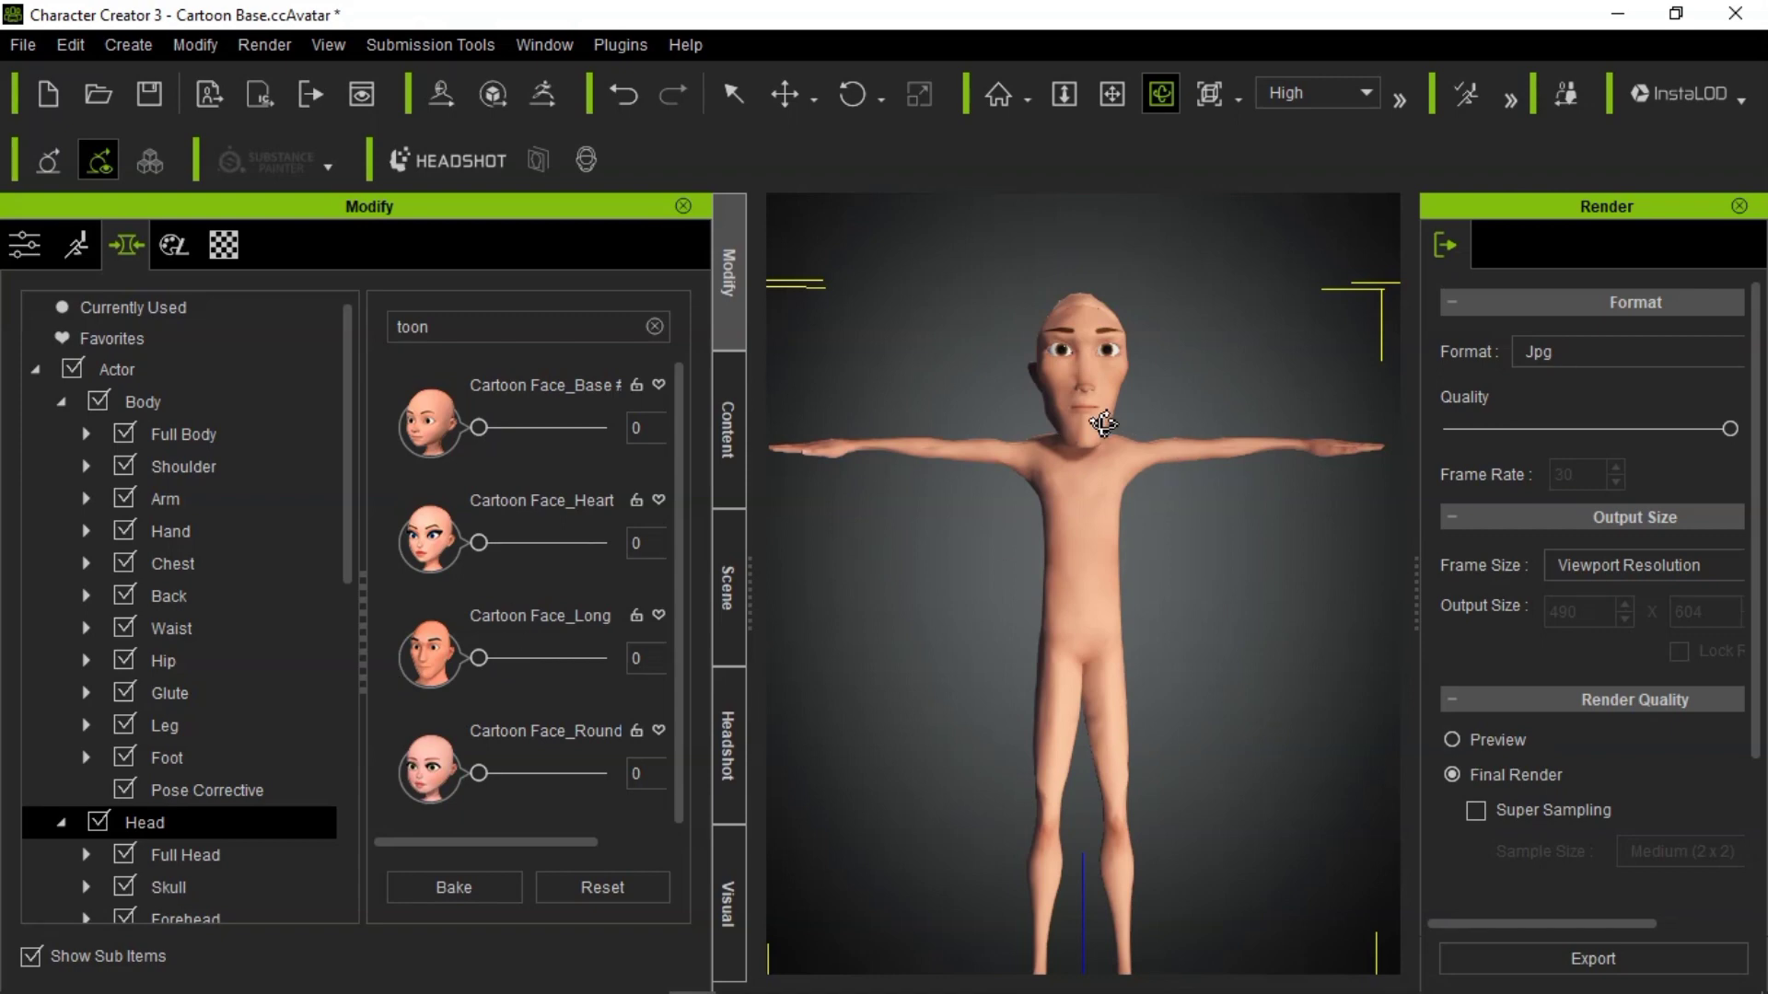
pyautogui.moveTo(477, 657); pyautogui.dragTo(648, 654)
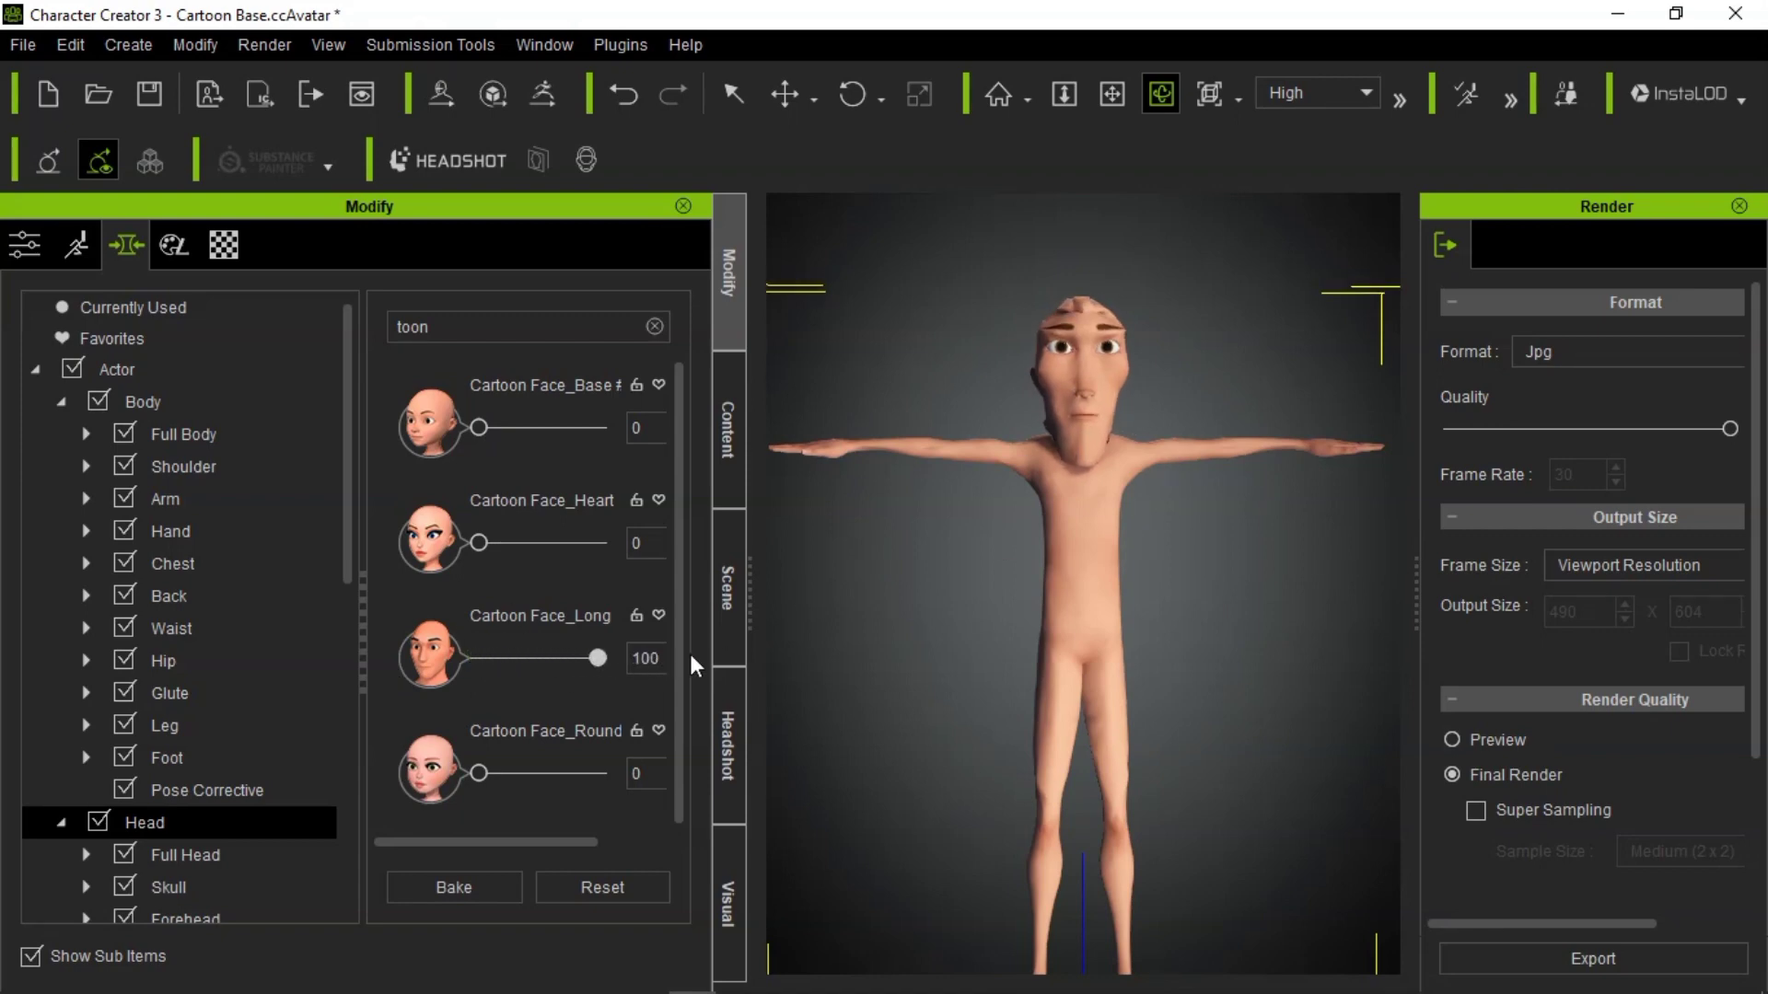
pyautogui.moveTo(1023, 445); pyautogui.dragTo(1188, 509)
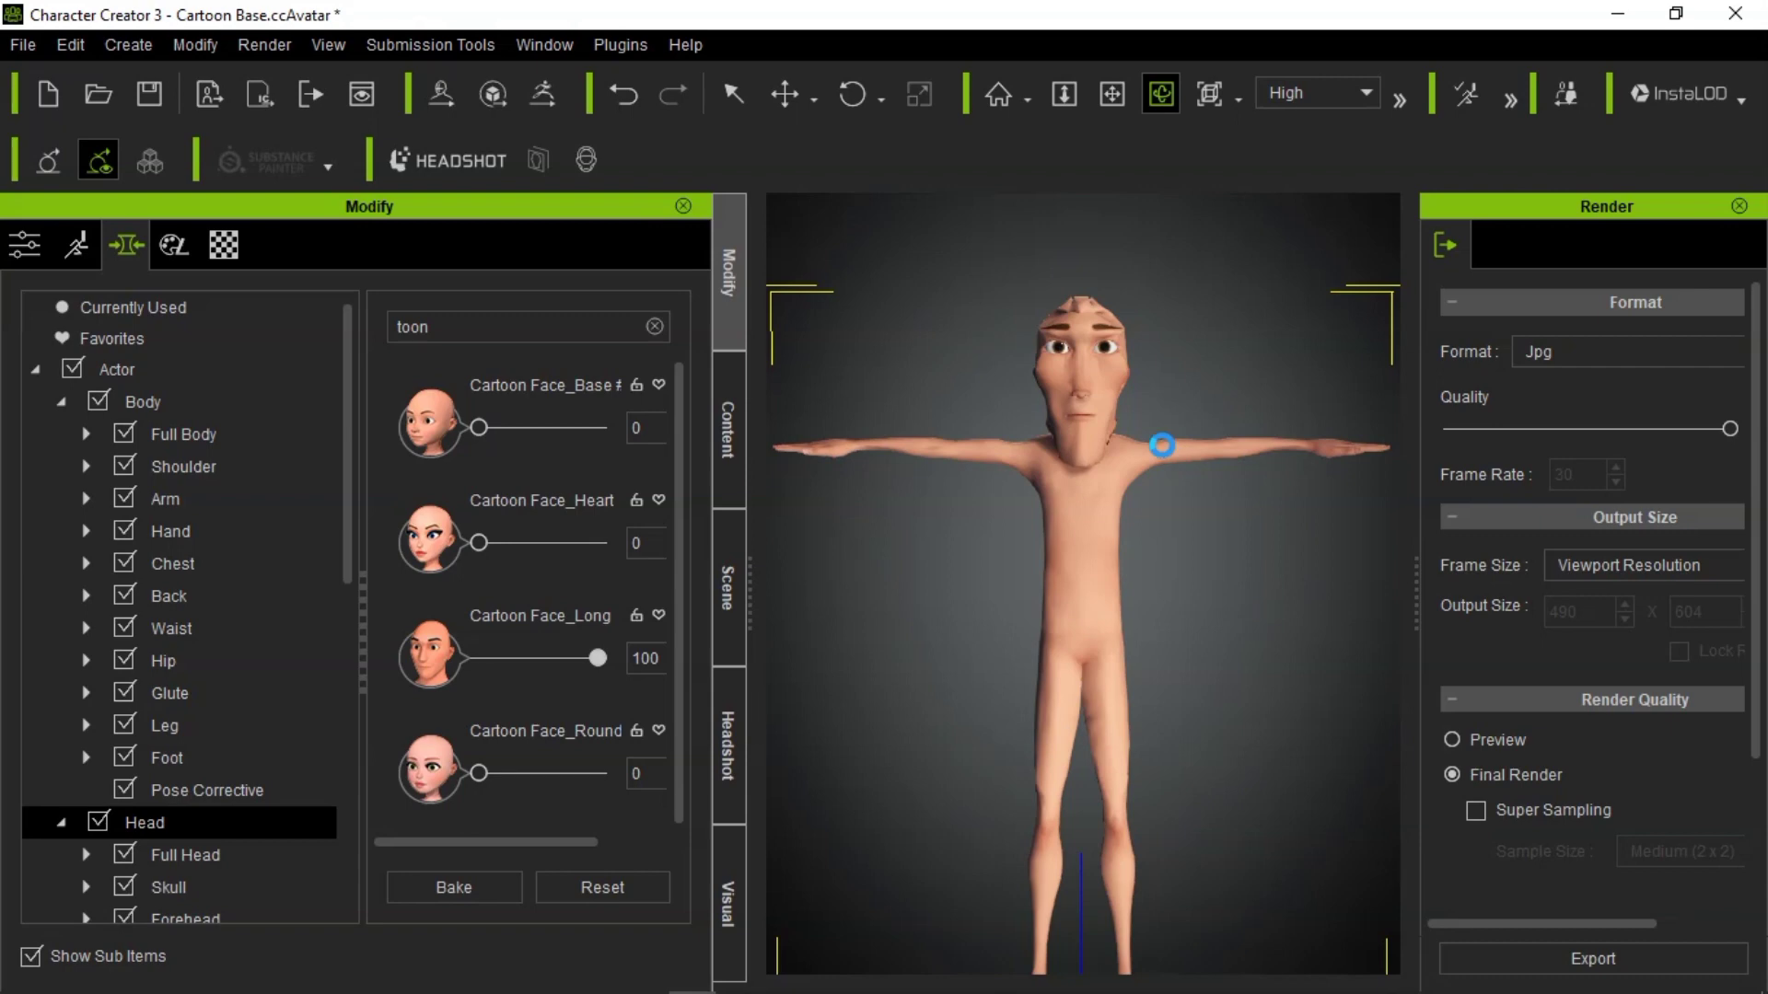
# - Undo the extra Cartoon Face_Long exaggeration, going back to the face as first baked
pyautogui.hotkey('ctrl', 'z')
pyautogui.hotkey('ctrl', 'y')
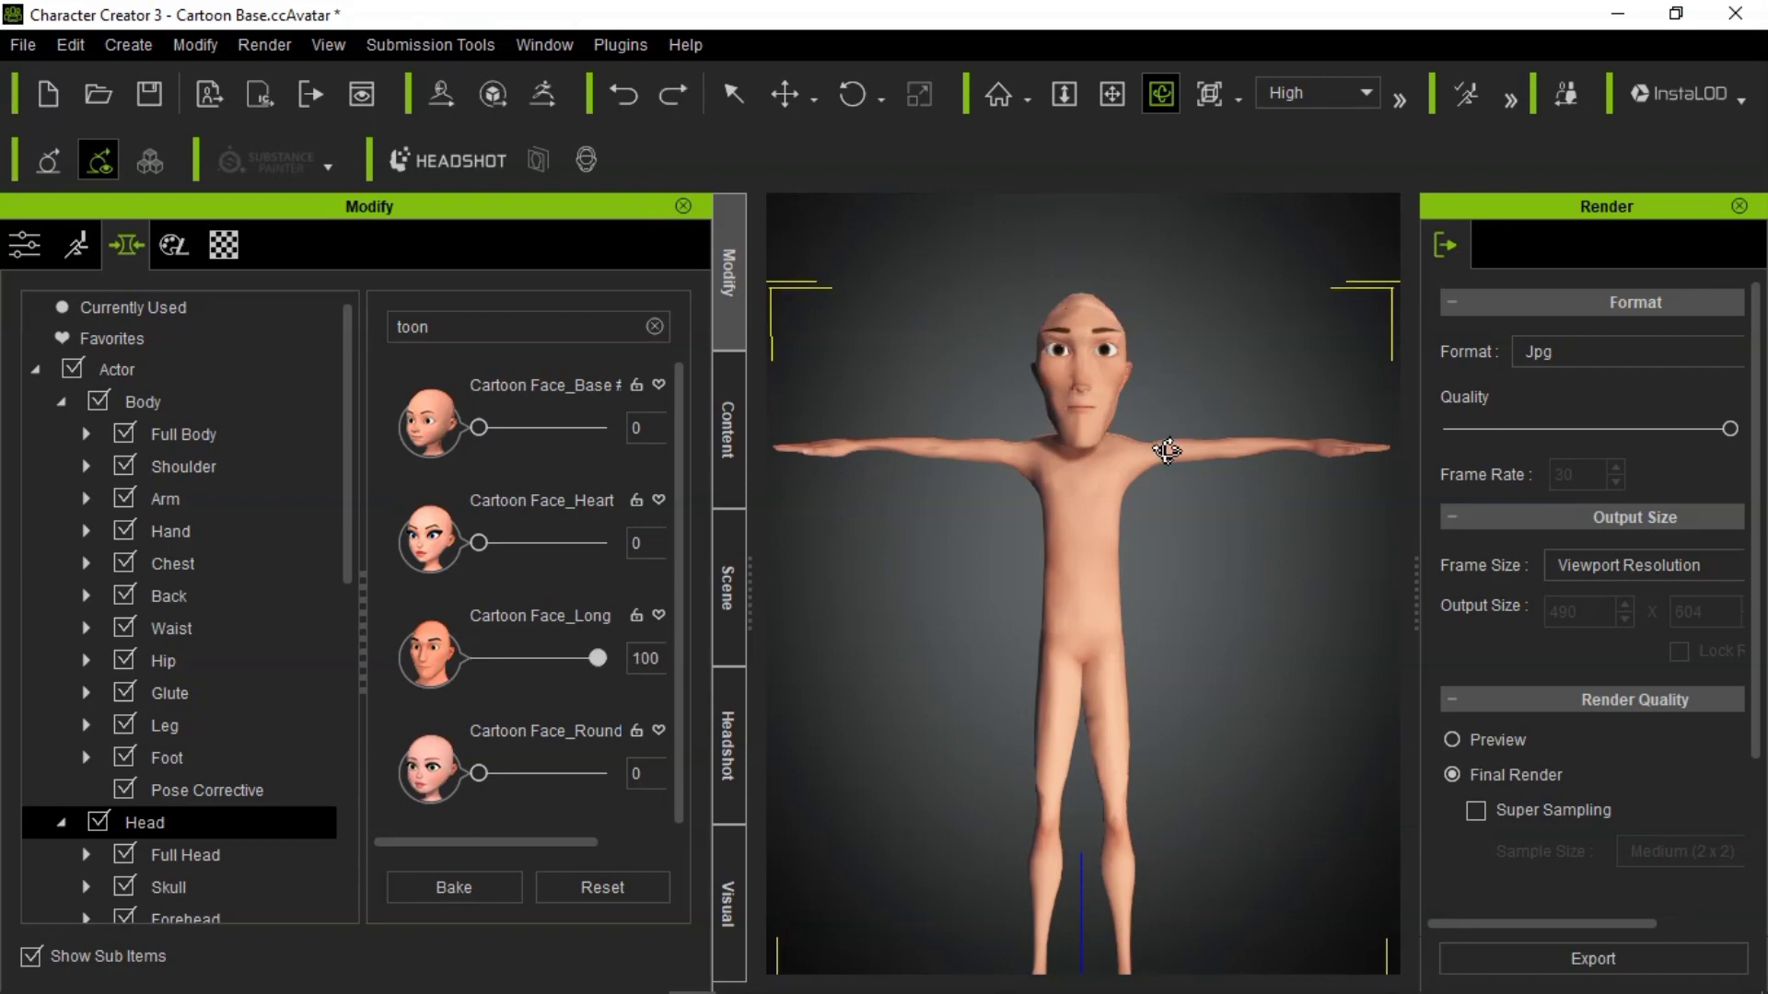
pyautogui.hotkey('ctrl', 'z')
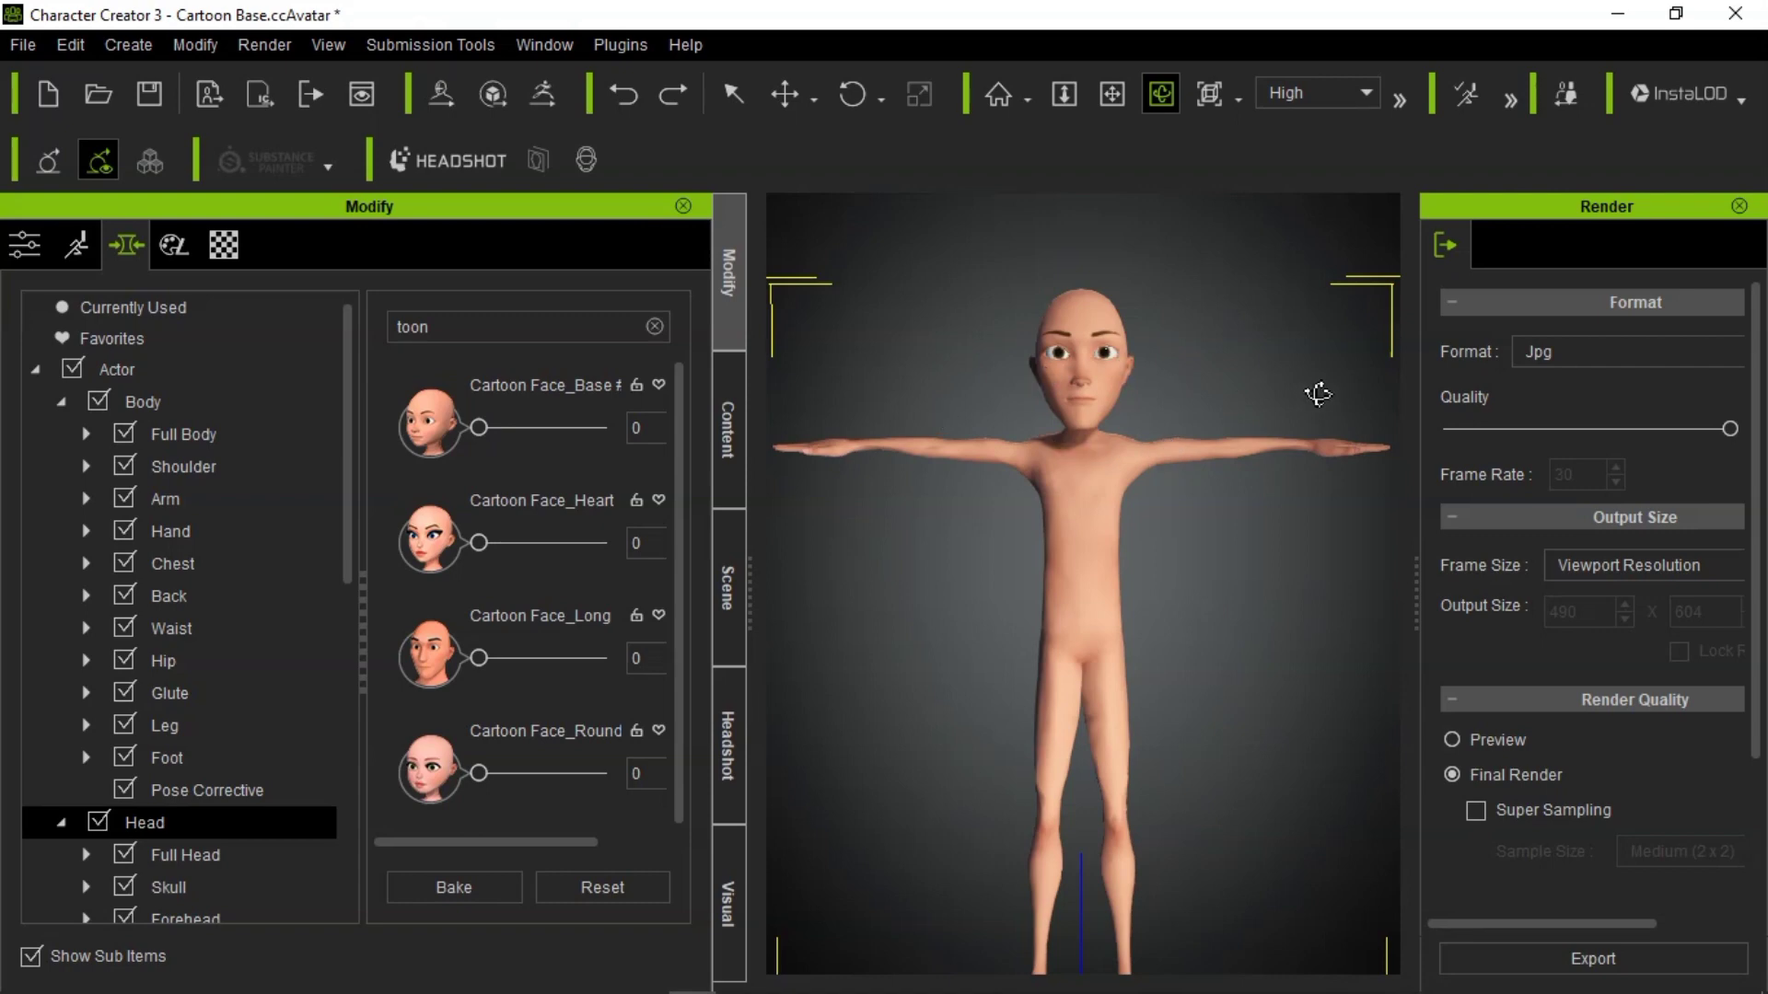
pyautogui.moveTo(1318, 394); pyautogui.dragTo(1393, 440)
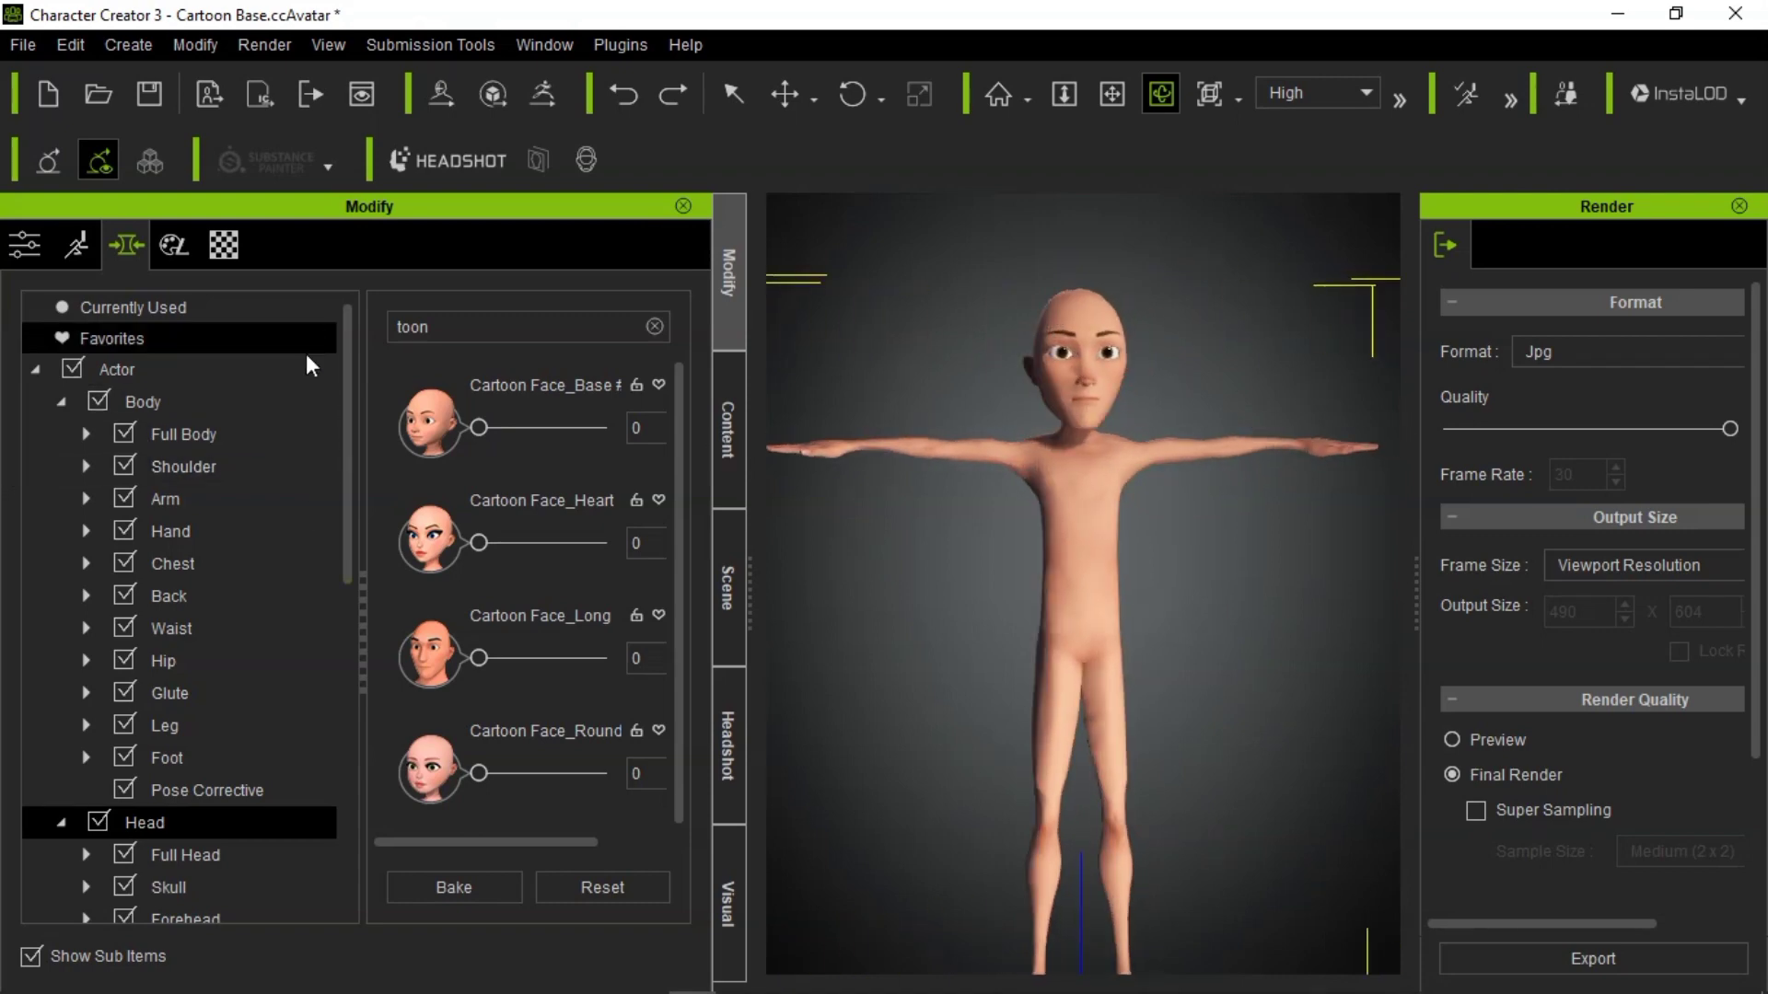
# - Show the Full Body morphs and clear the "toon" search filter
pyautogui.click(207, 433)
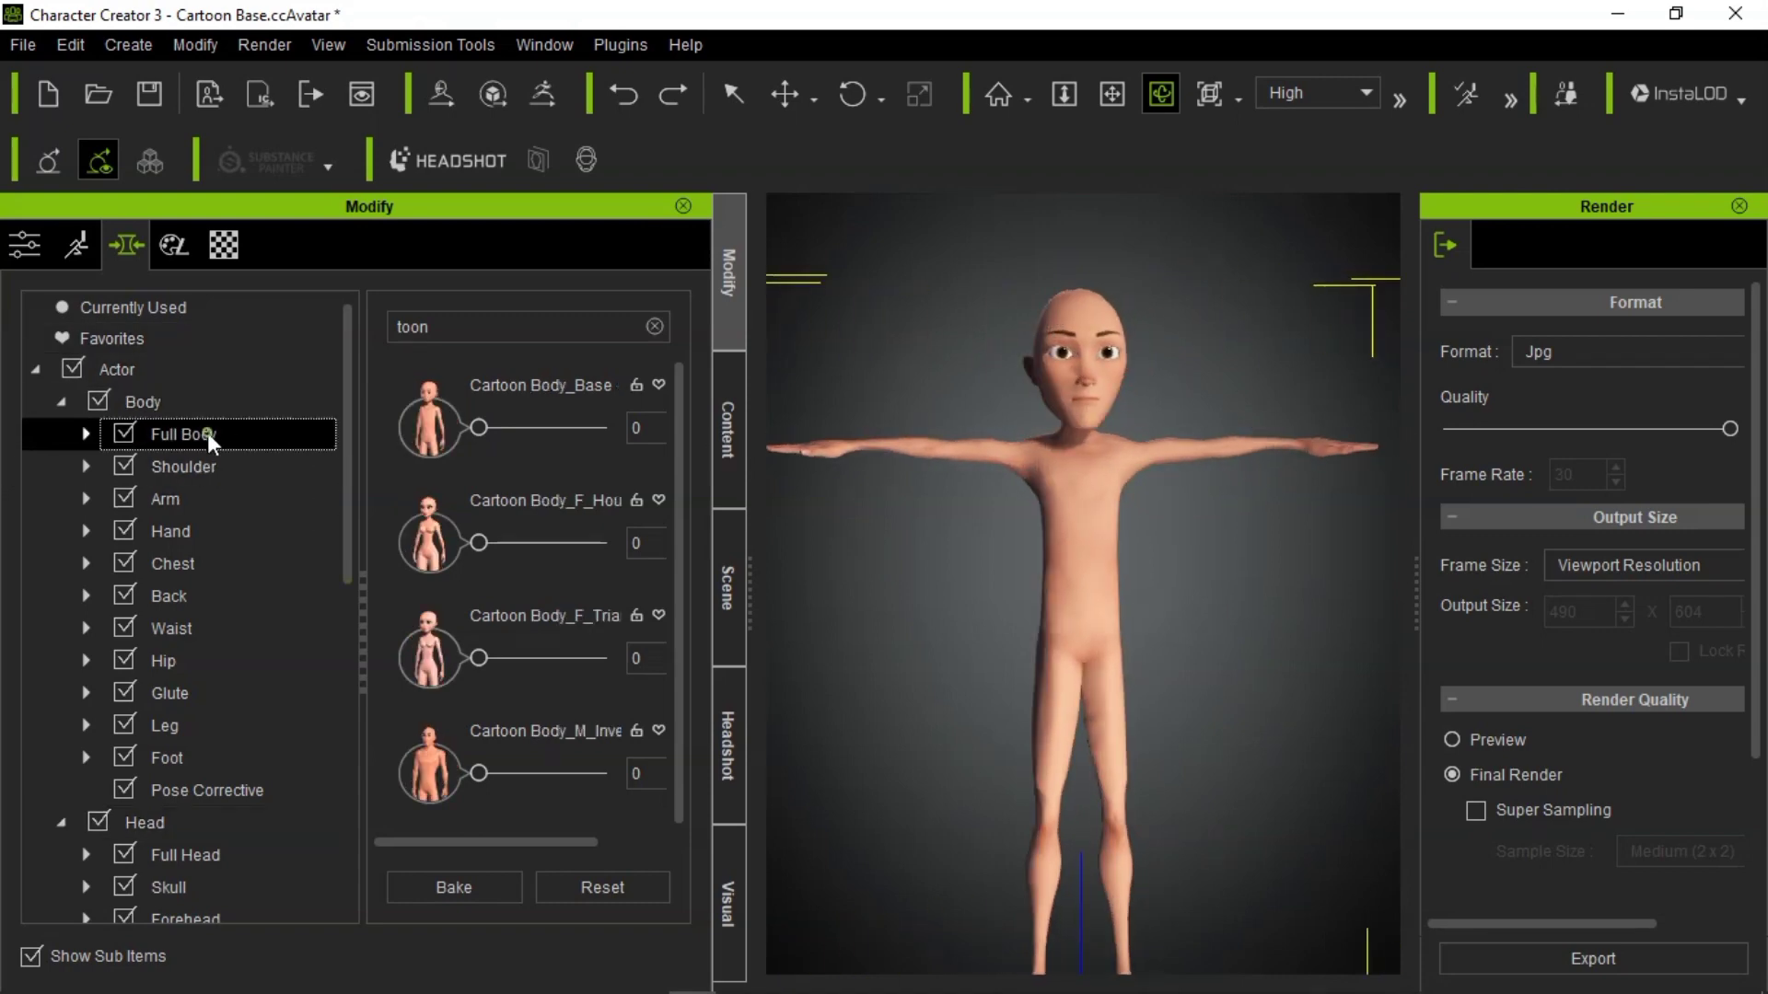
pyautogui.doubleClick(487, 327)
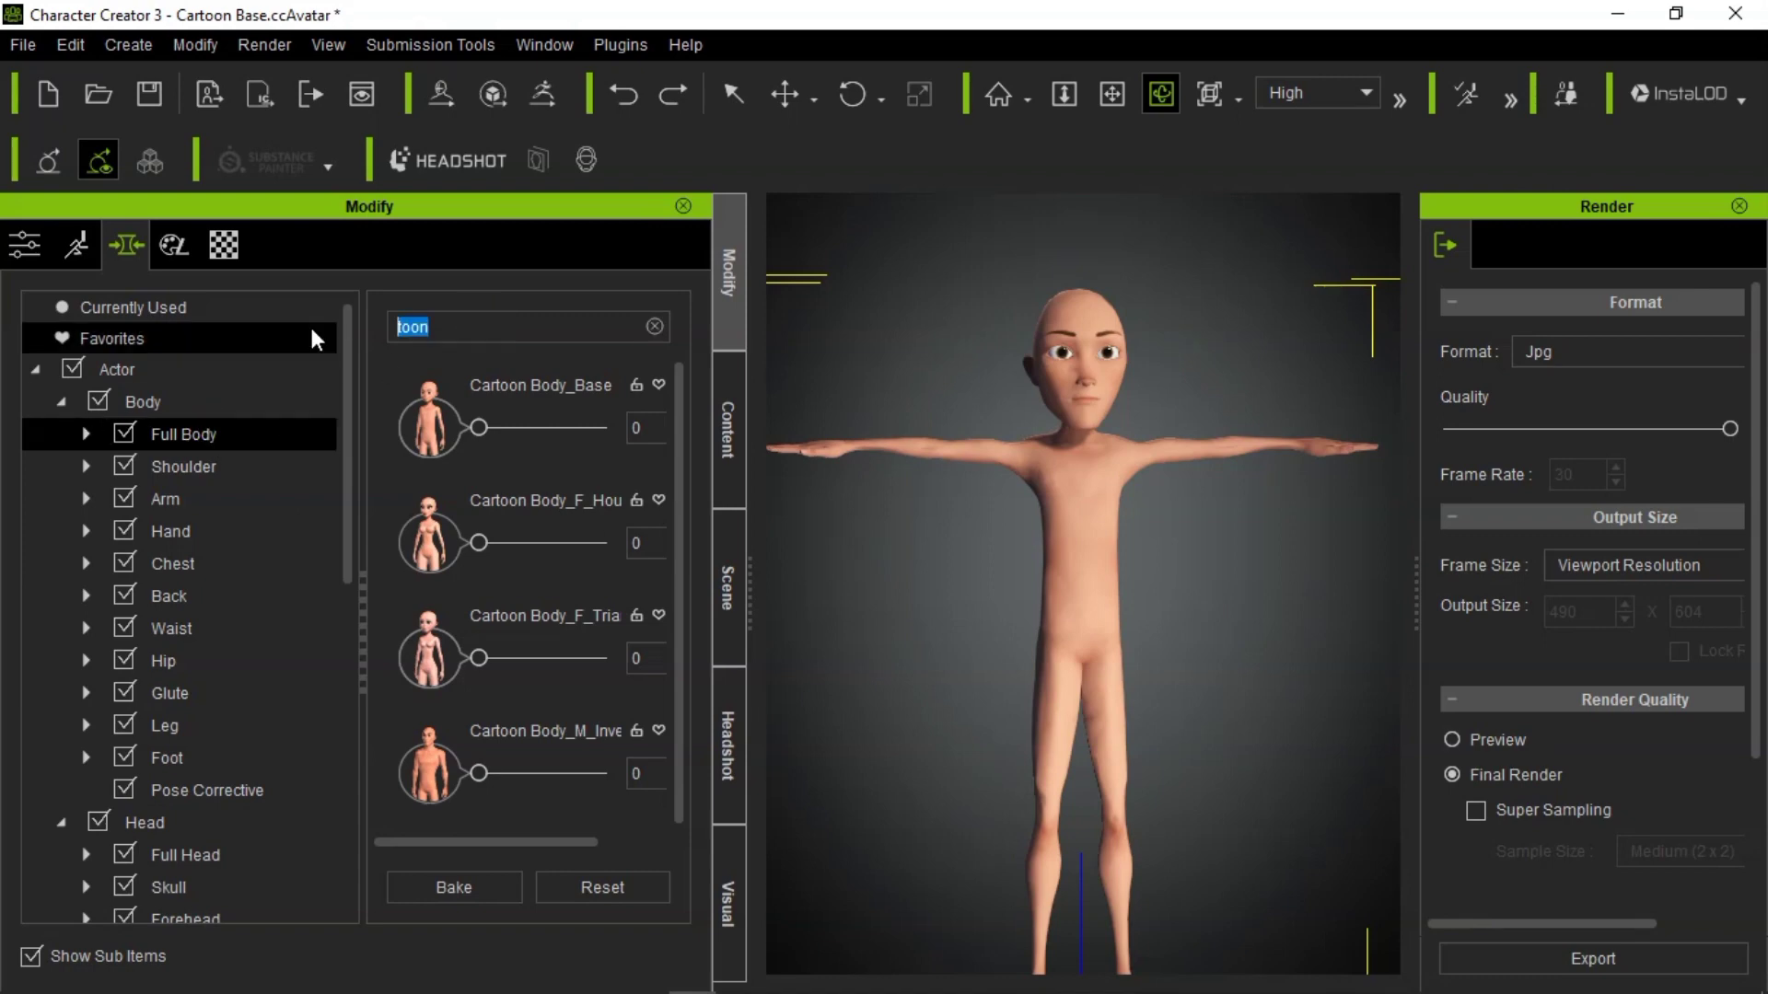
pyautogui.press('BackSpace')
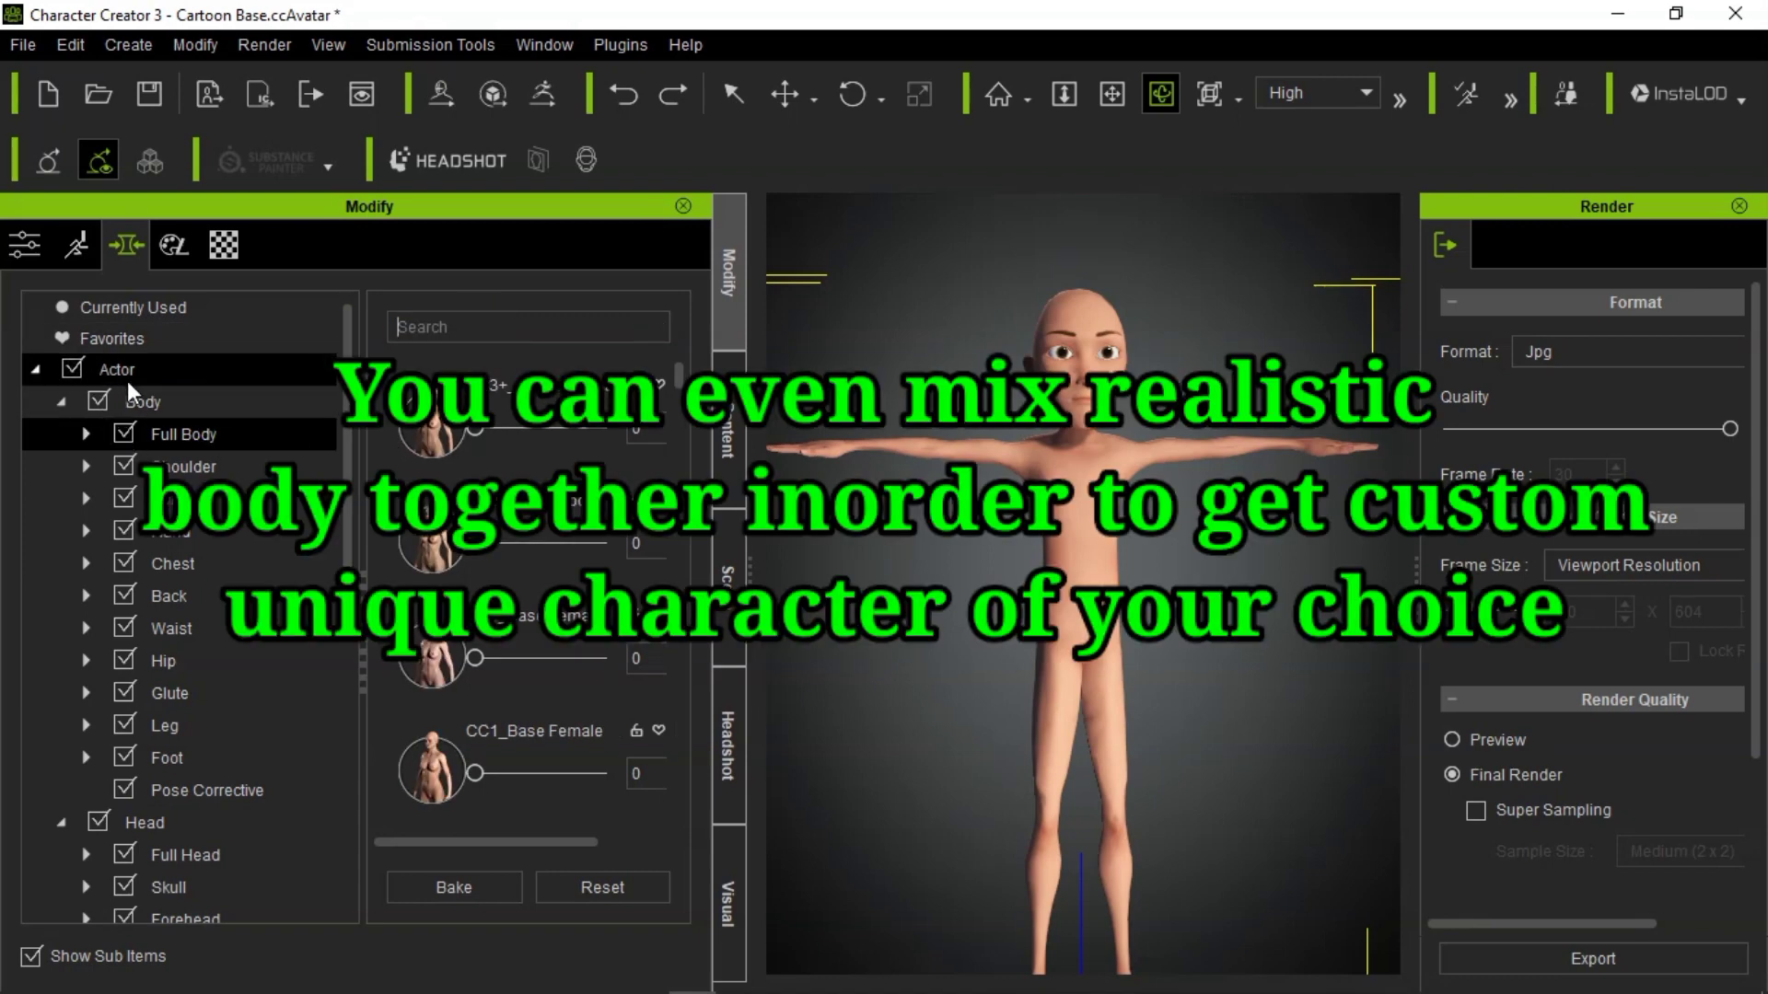
# - Mix realistic head shapes into the character by setting the head morphs CC3+_Neutral Female and CC3+_Jody_Head to 100
pyautogui.click(193, 824)
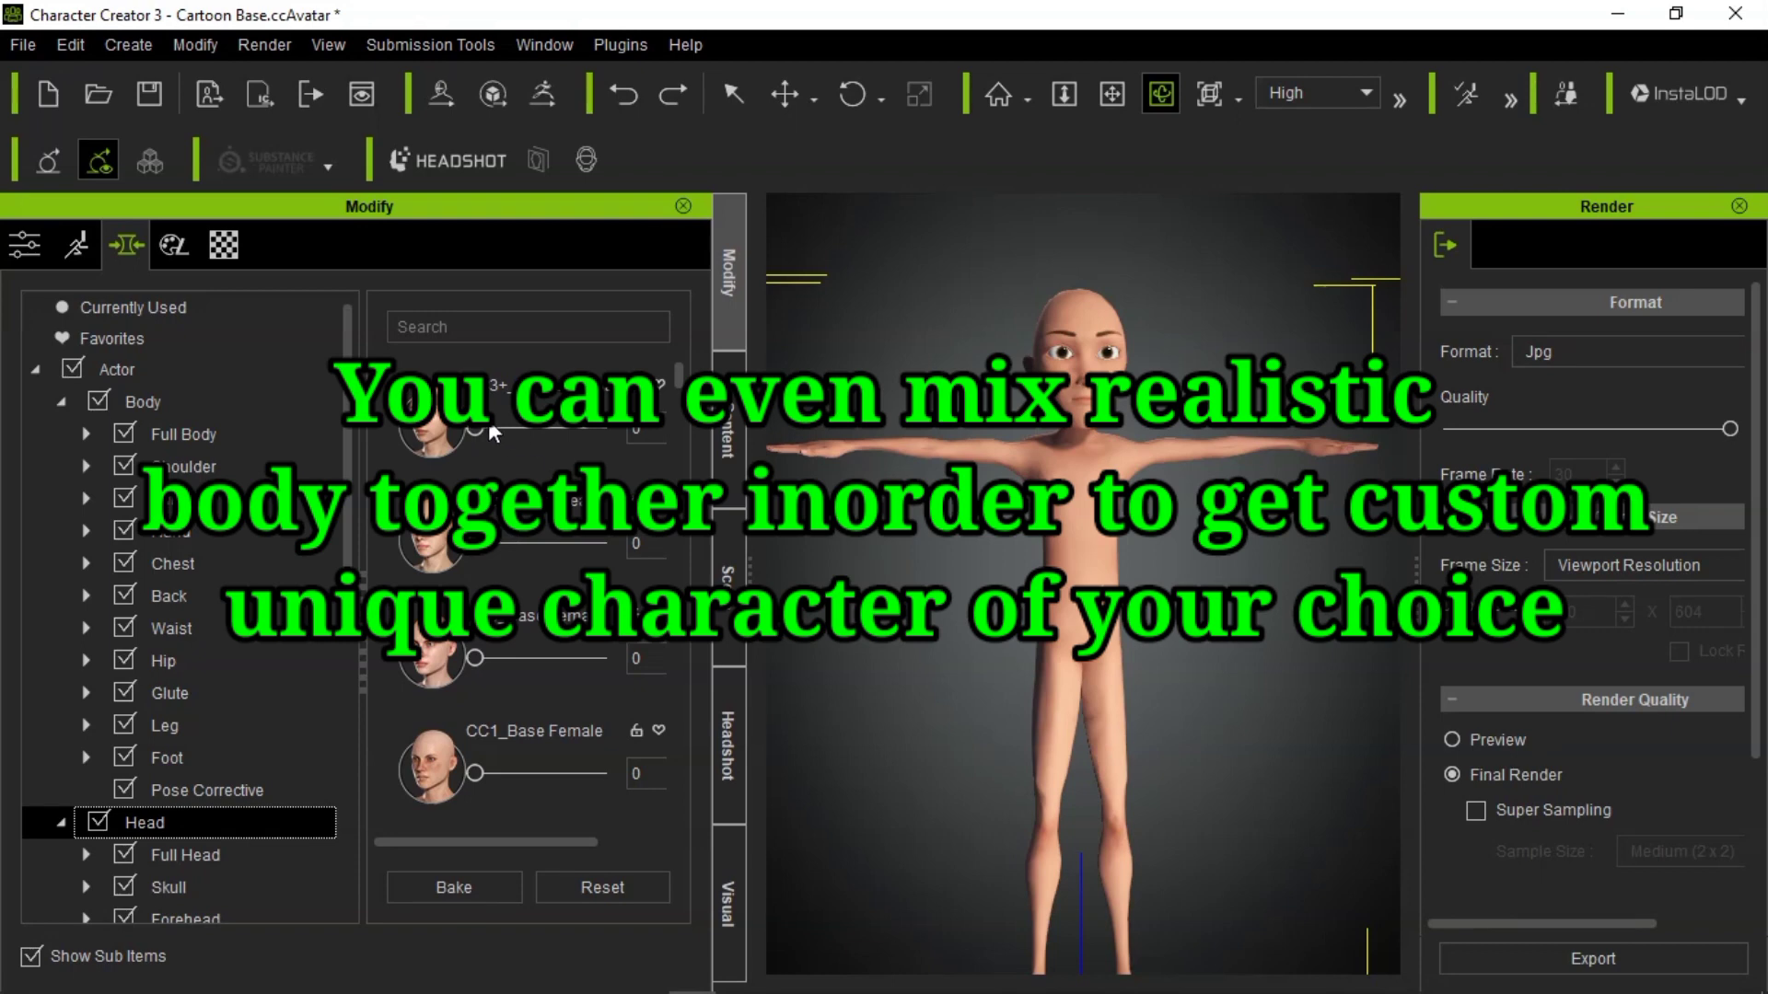
pyautogui.moveTo(477, 429); pyautogui.dragTo(545, 428)
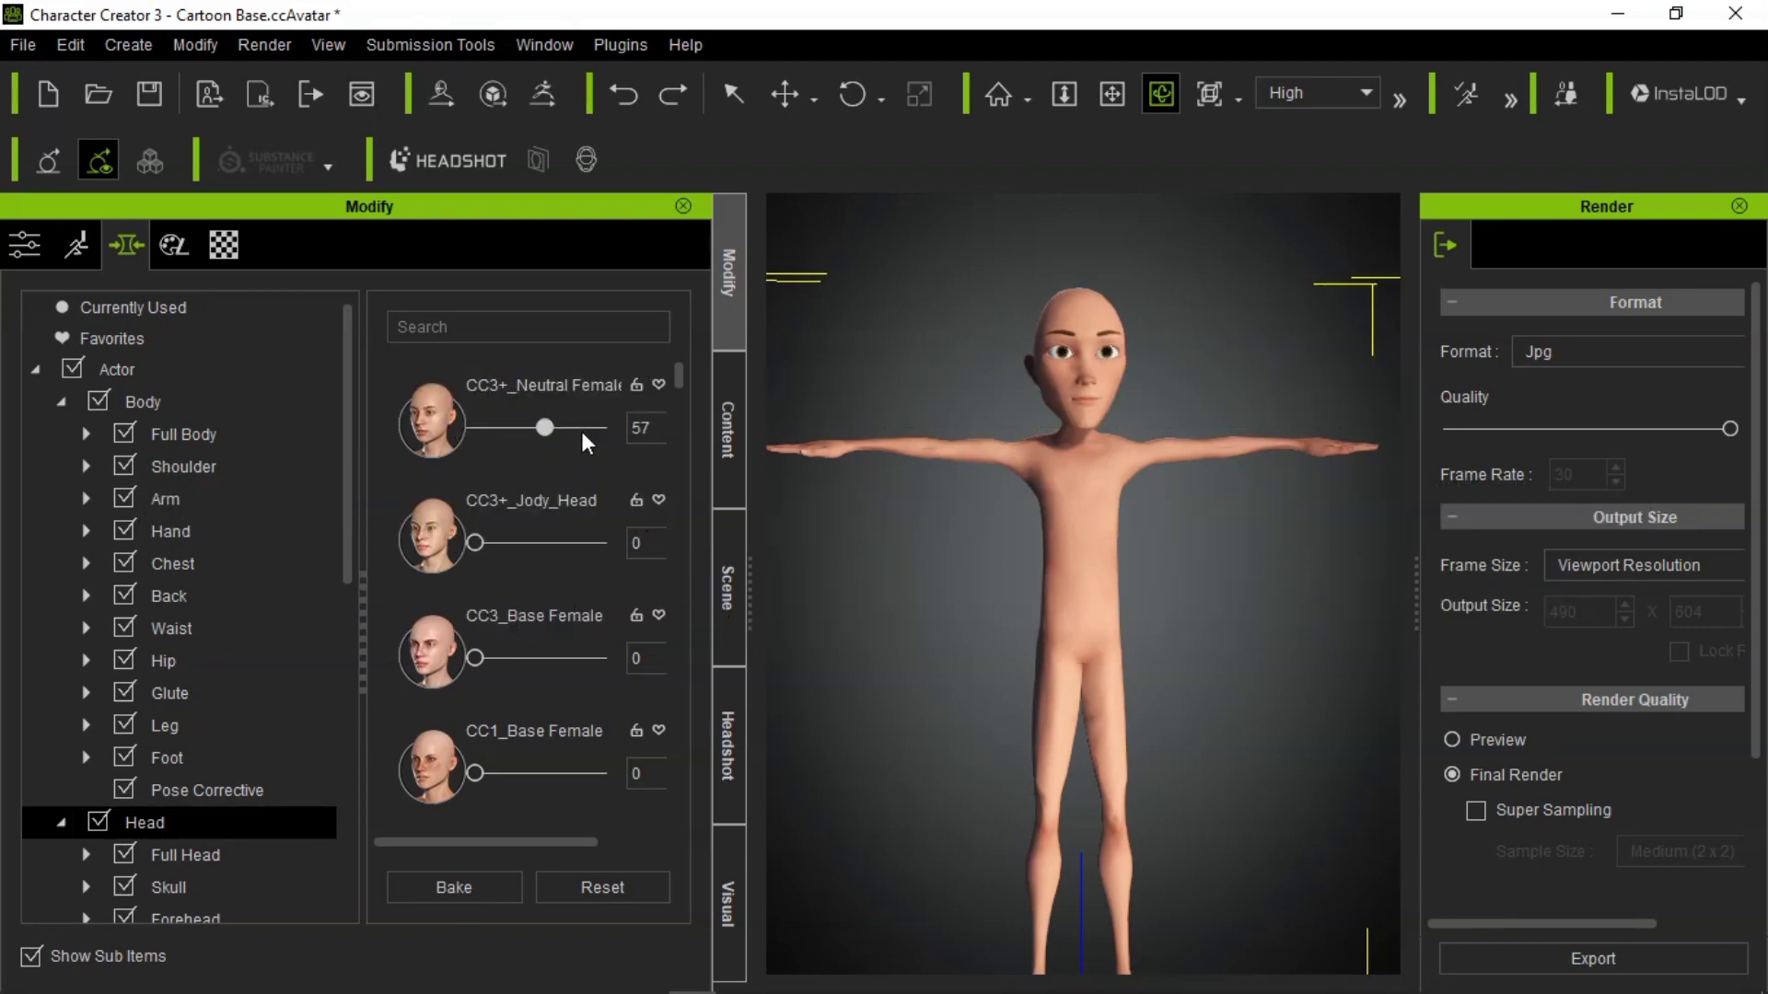
pyautogui.moveTo(660, 427); pyautogui.dragTo(318, 440)
pyautogui.moveTo(473, 542); pyautogui.dragTo(736, 538)
pyautogui.moveTo(1213, 450); pyautogui.dragTo(1242, 515)
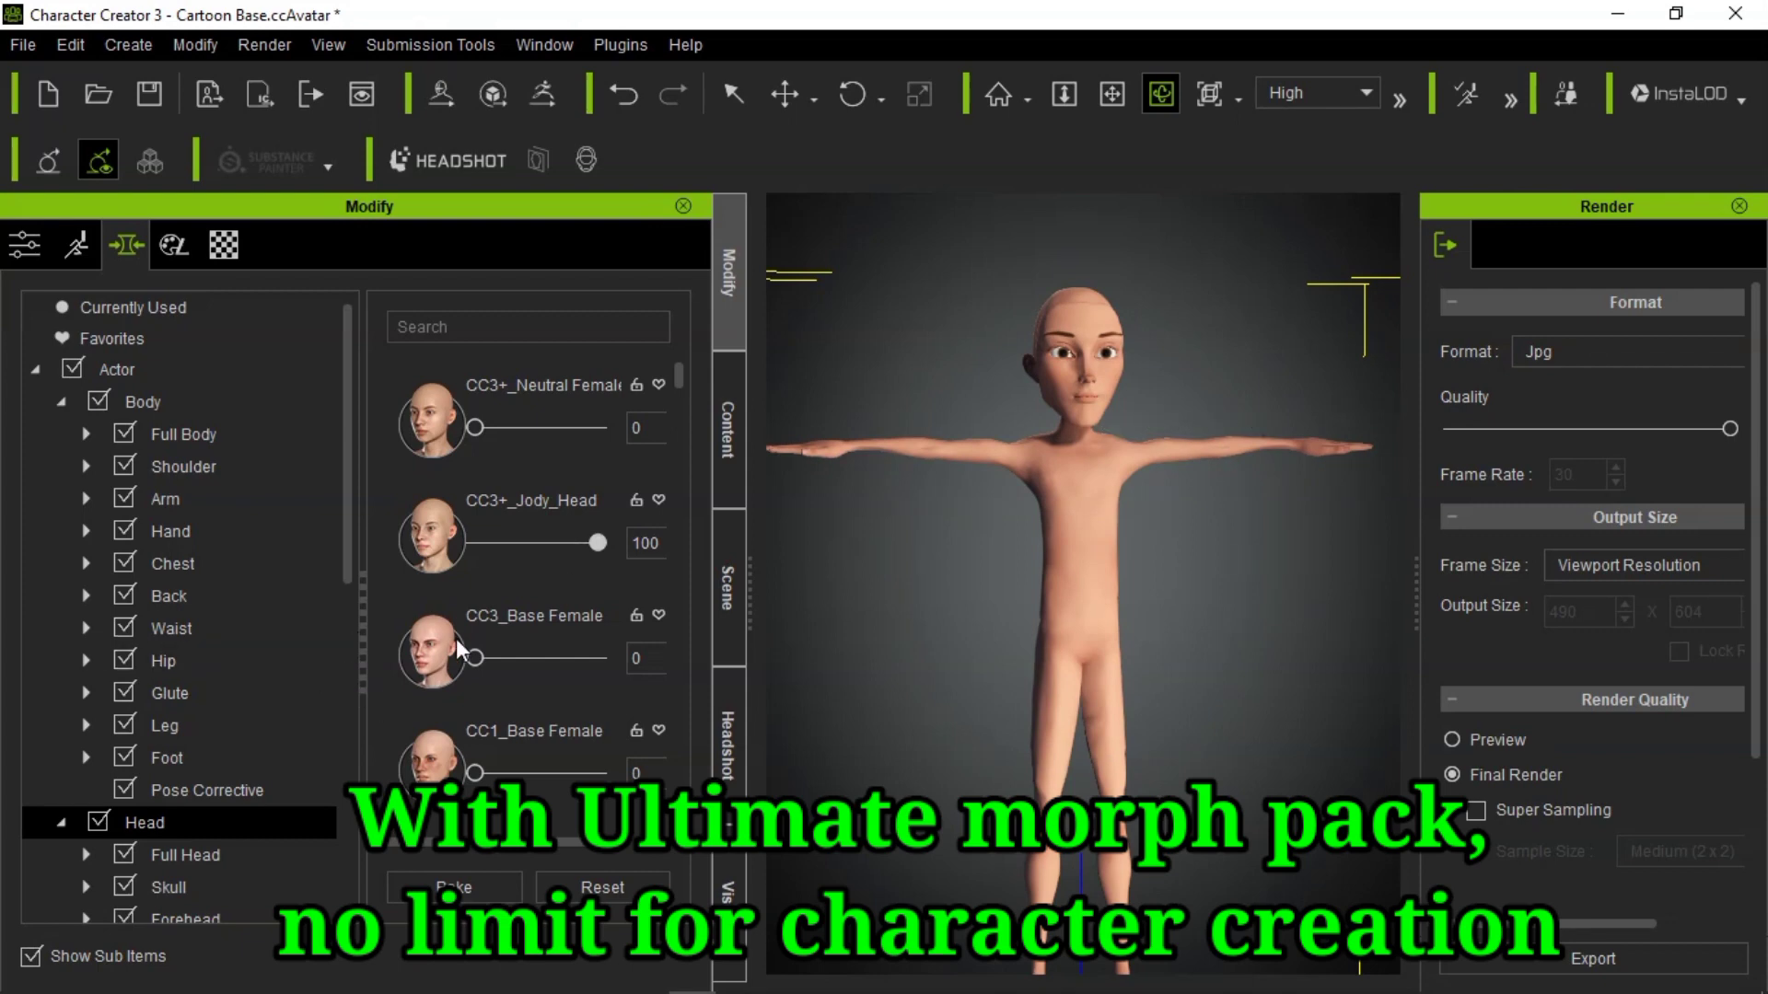
pyautogui.moveTo(478, 420); pyautogui.dragTo(658, 422)
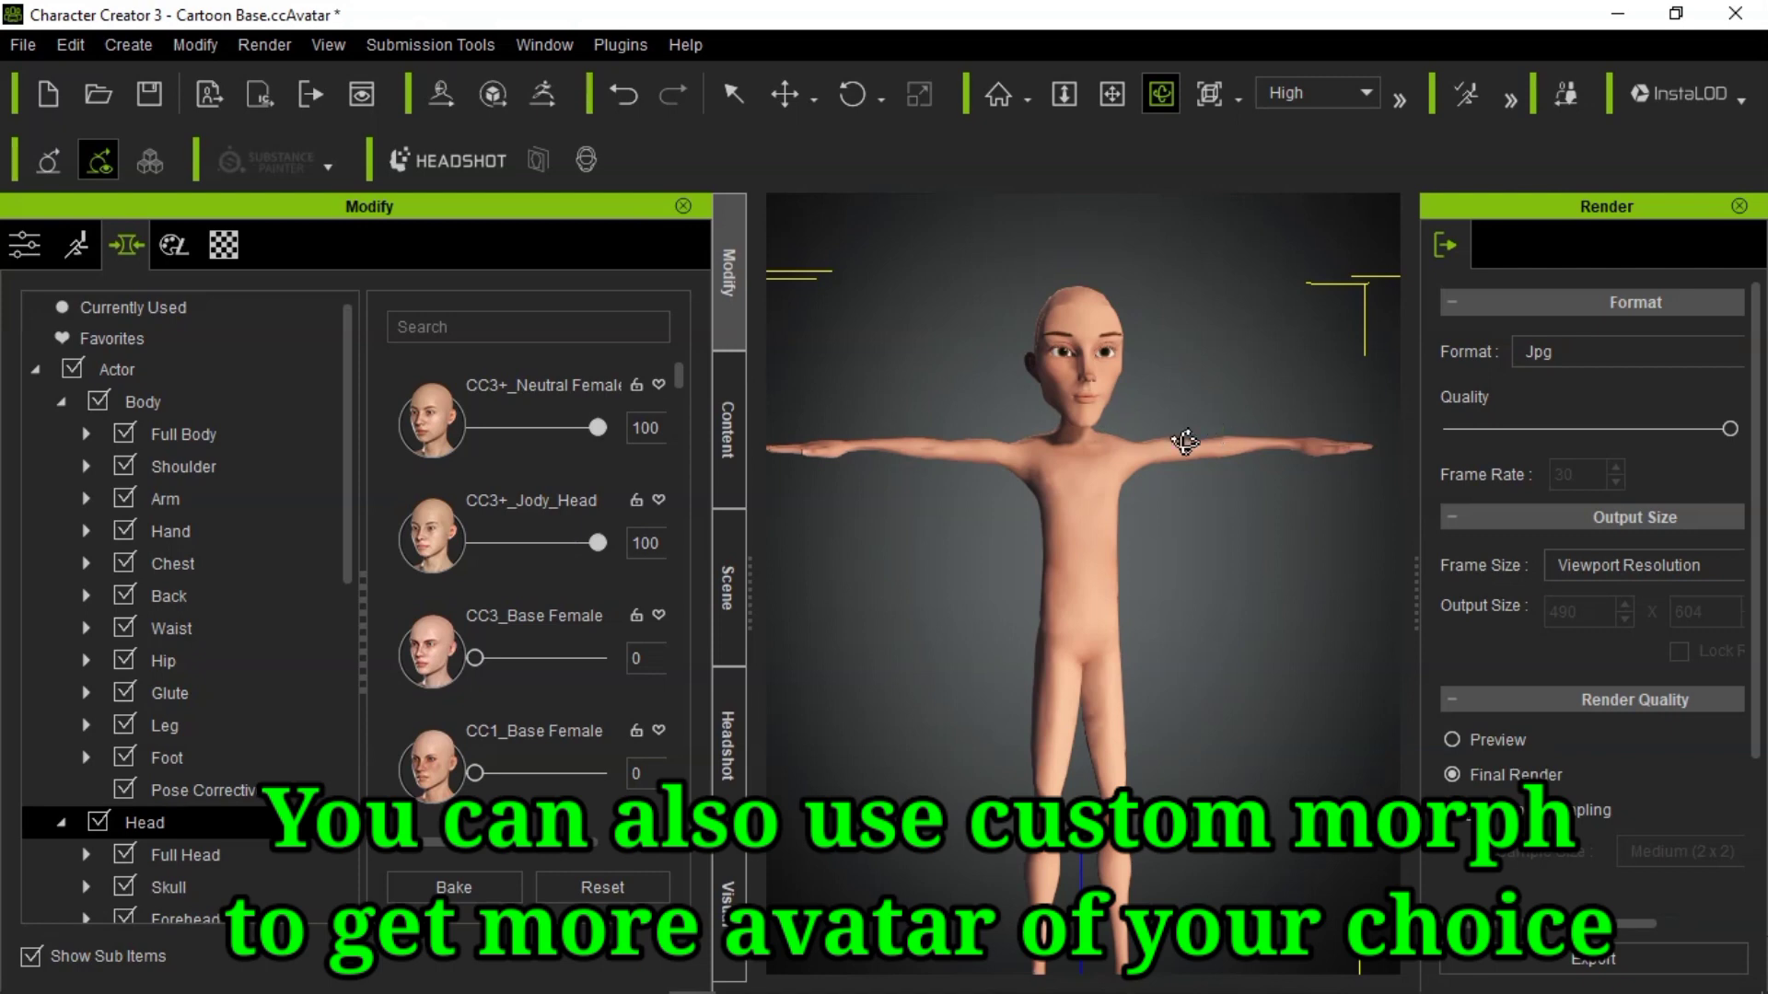
pyautogui.moveTo(1183, 446); pyautogui.dragTo(926, 518)
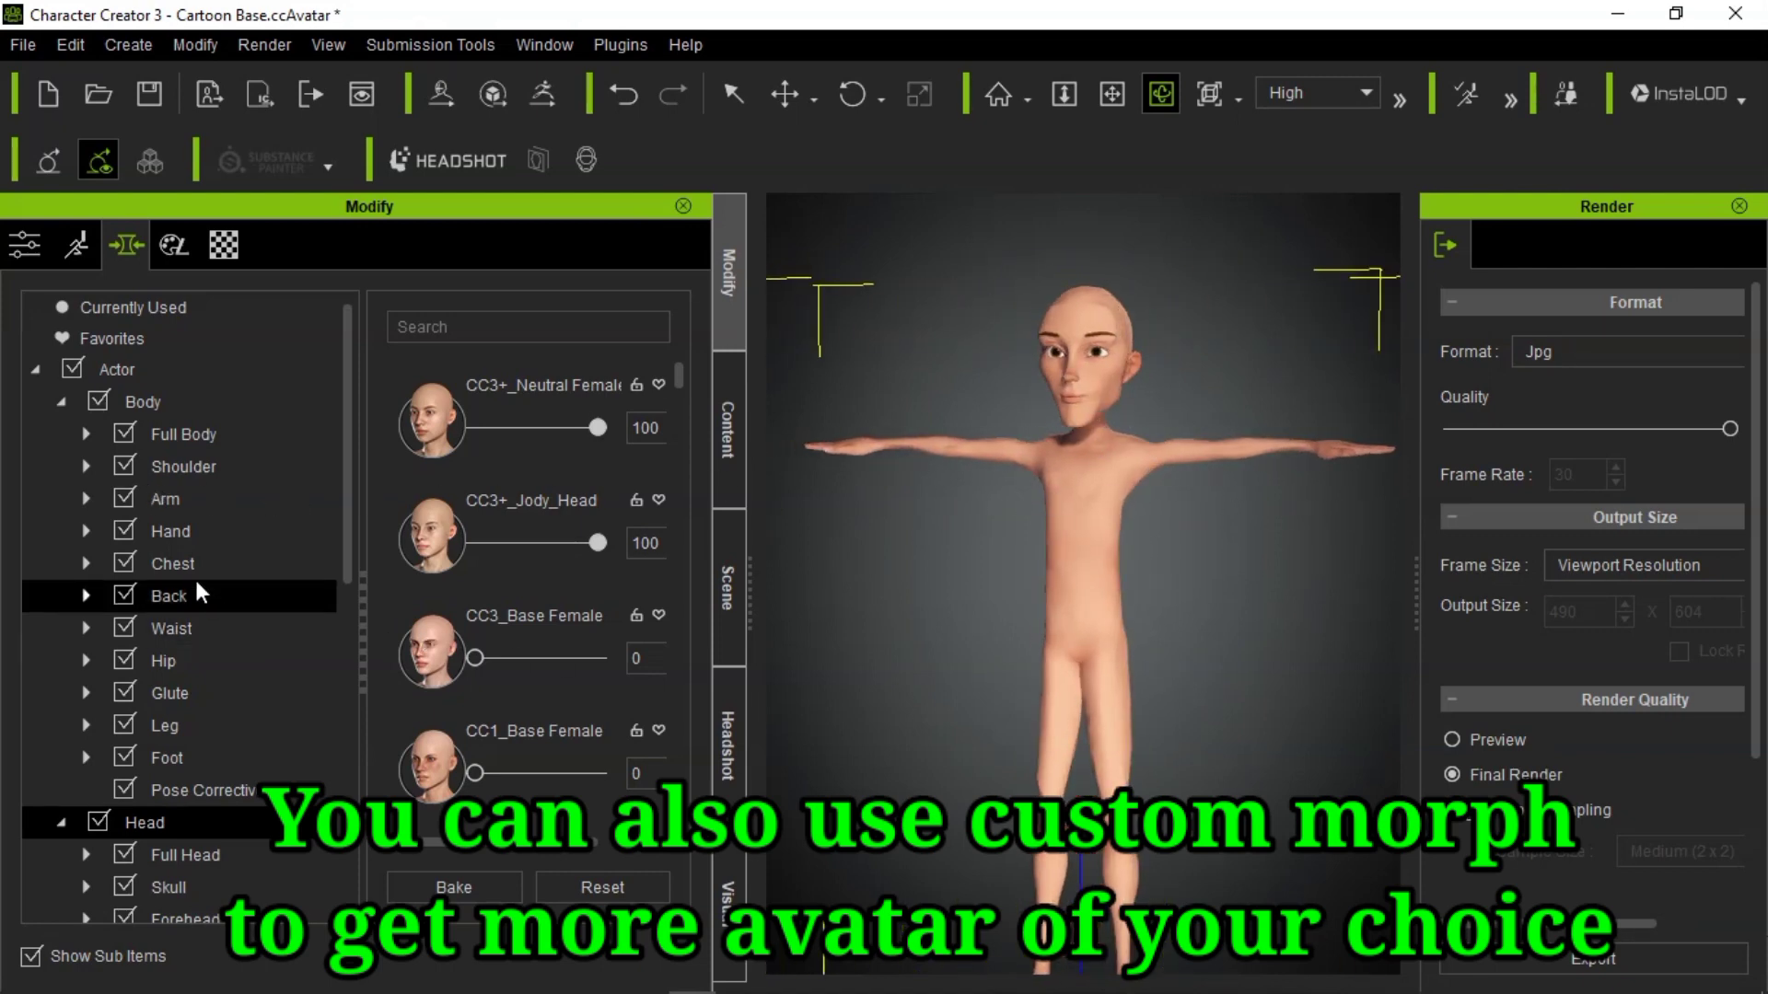
# - Try out the CC3+_Neutral Female and CC3_Base Female full body morphs, leaving both at 0
pyautogui.click(179, 448)
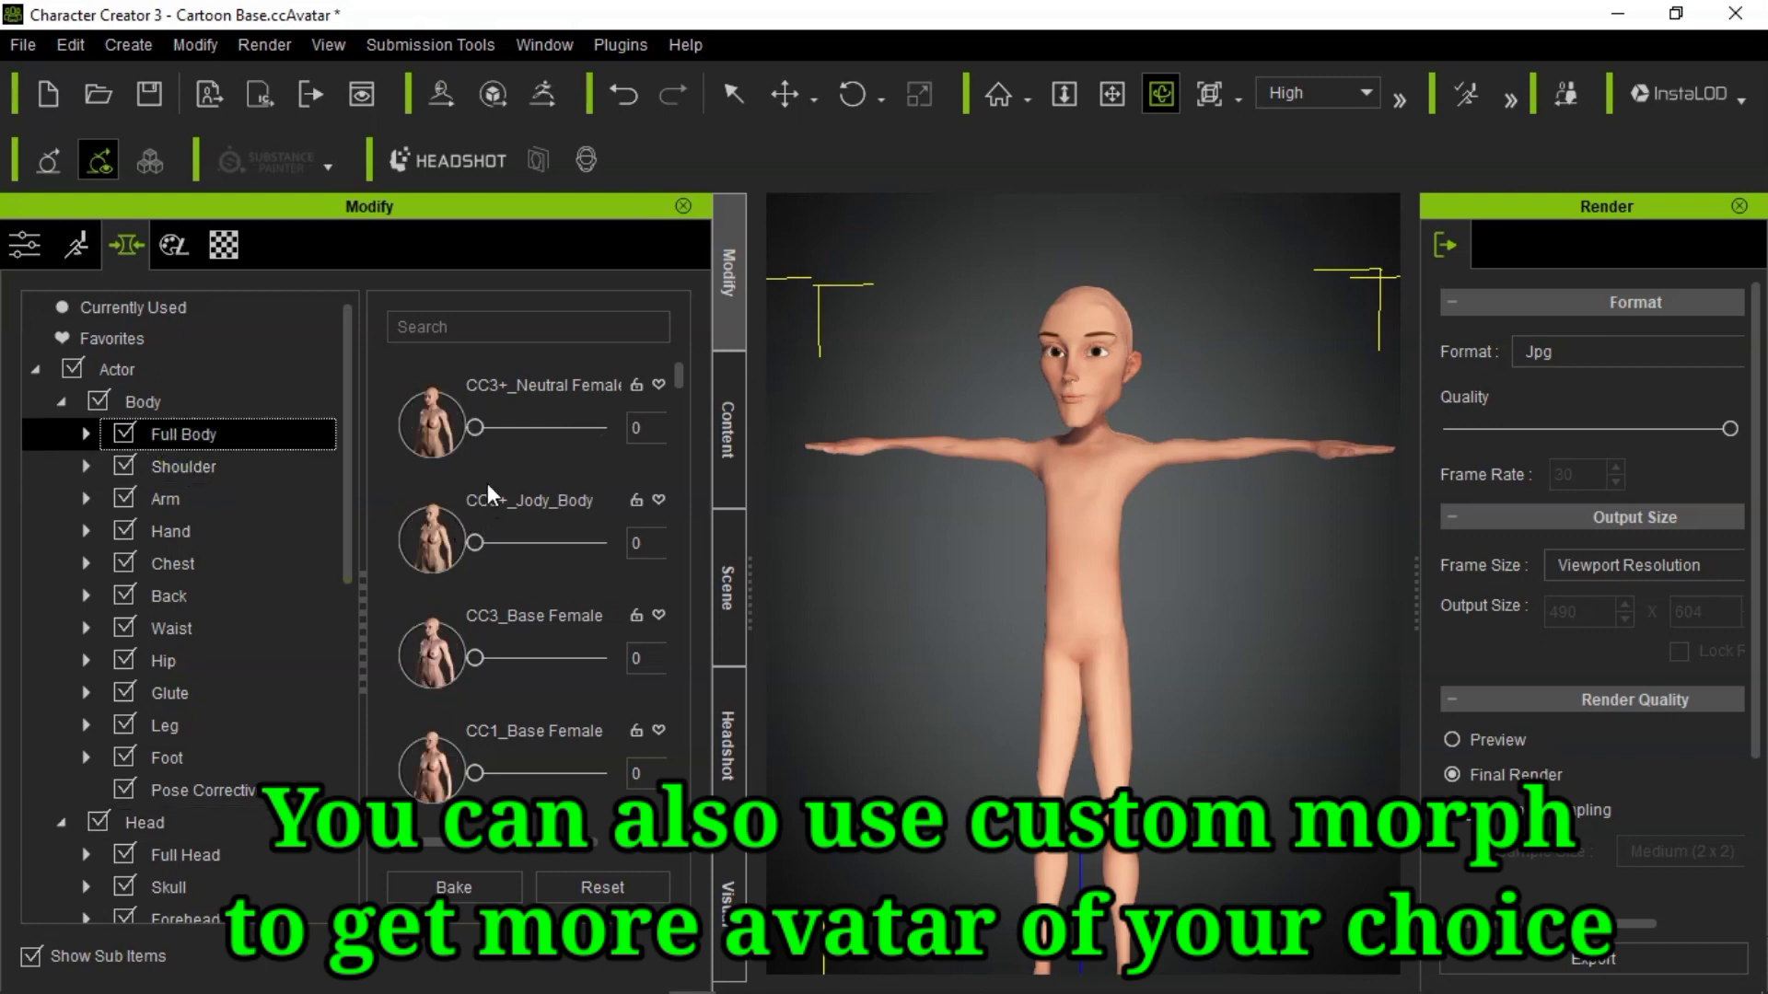
pyautogui.moveTo(474, 424); pyautogui.dragTo(385, 444)
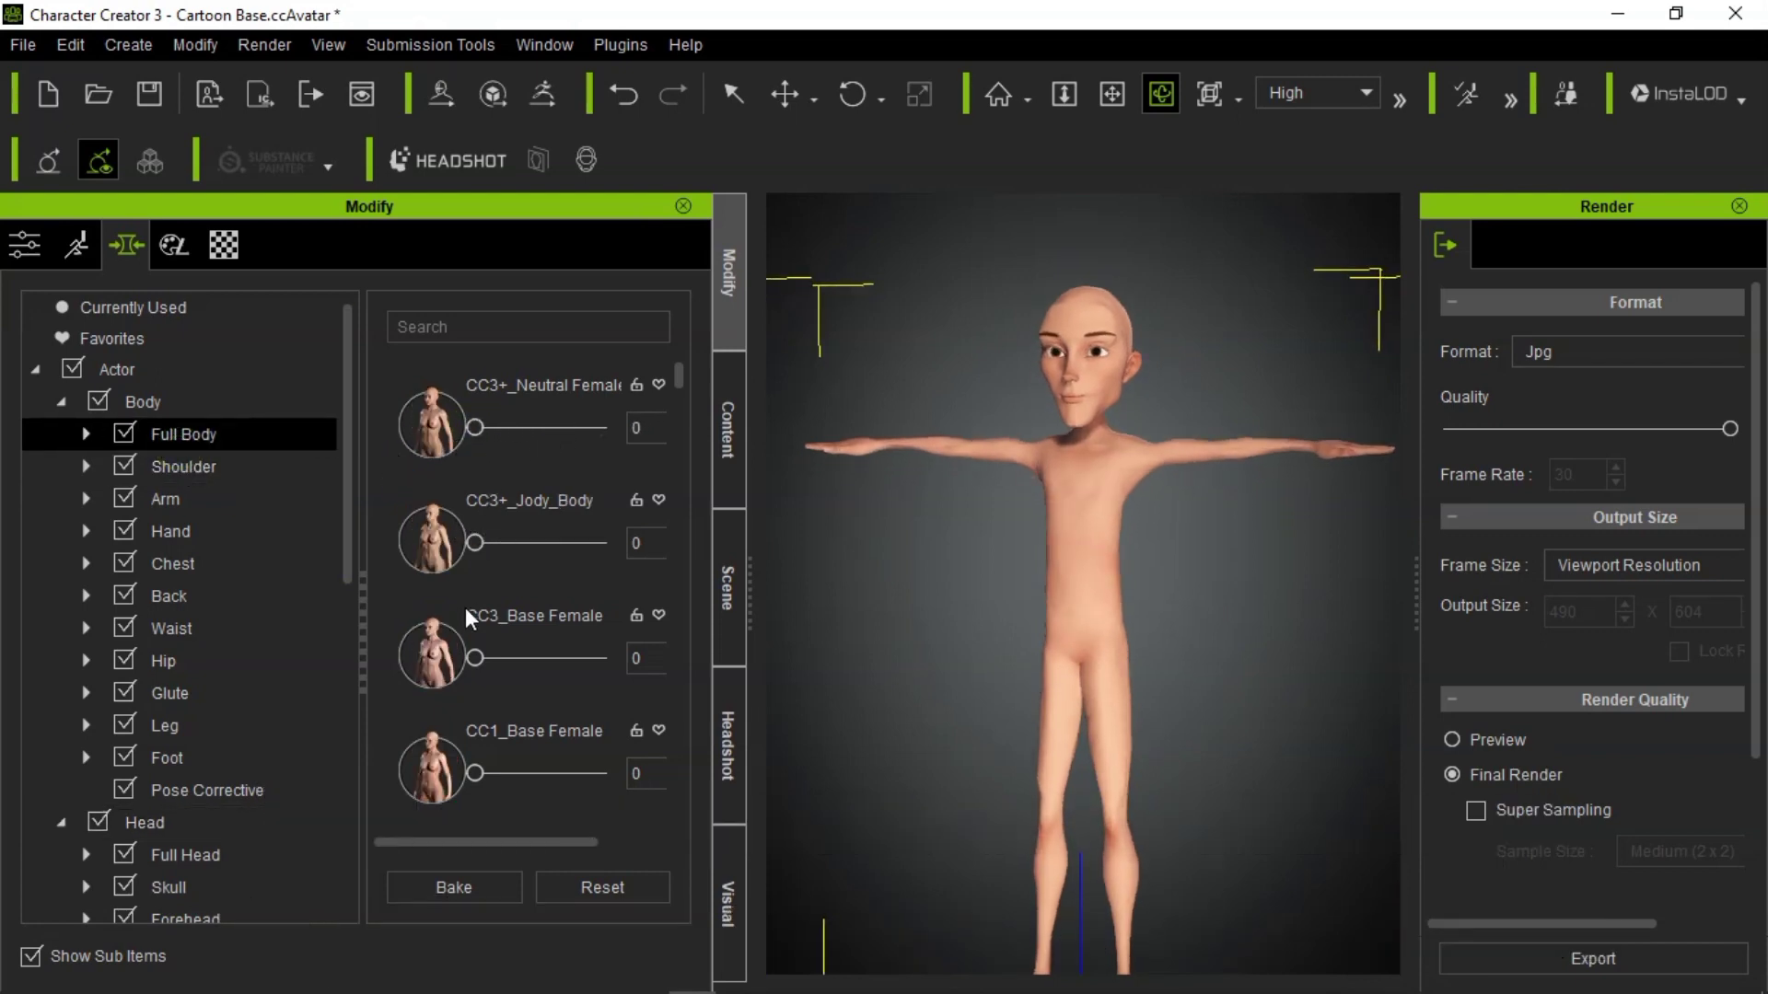
pyautogui.moveTo(475, 658); pyautogui.dragTo(390, 655)
# - Filter the Full Body morphs by "fat" and set Body Fat A to 46 and Body Fat B to 40
pyautogui.click(519, 330)
pyautogui.write('fat')
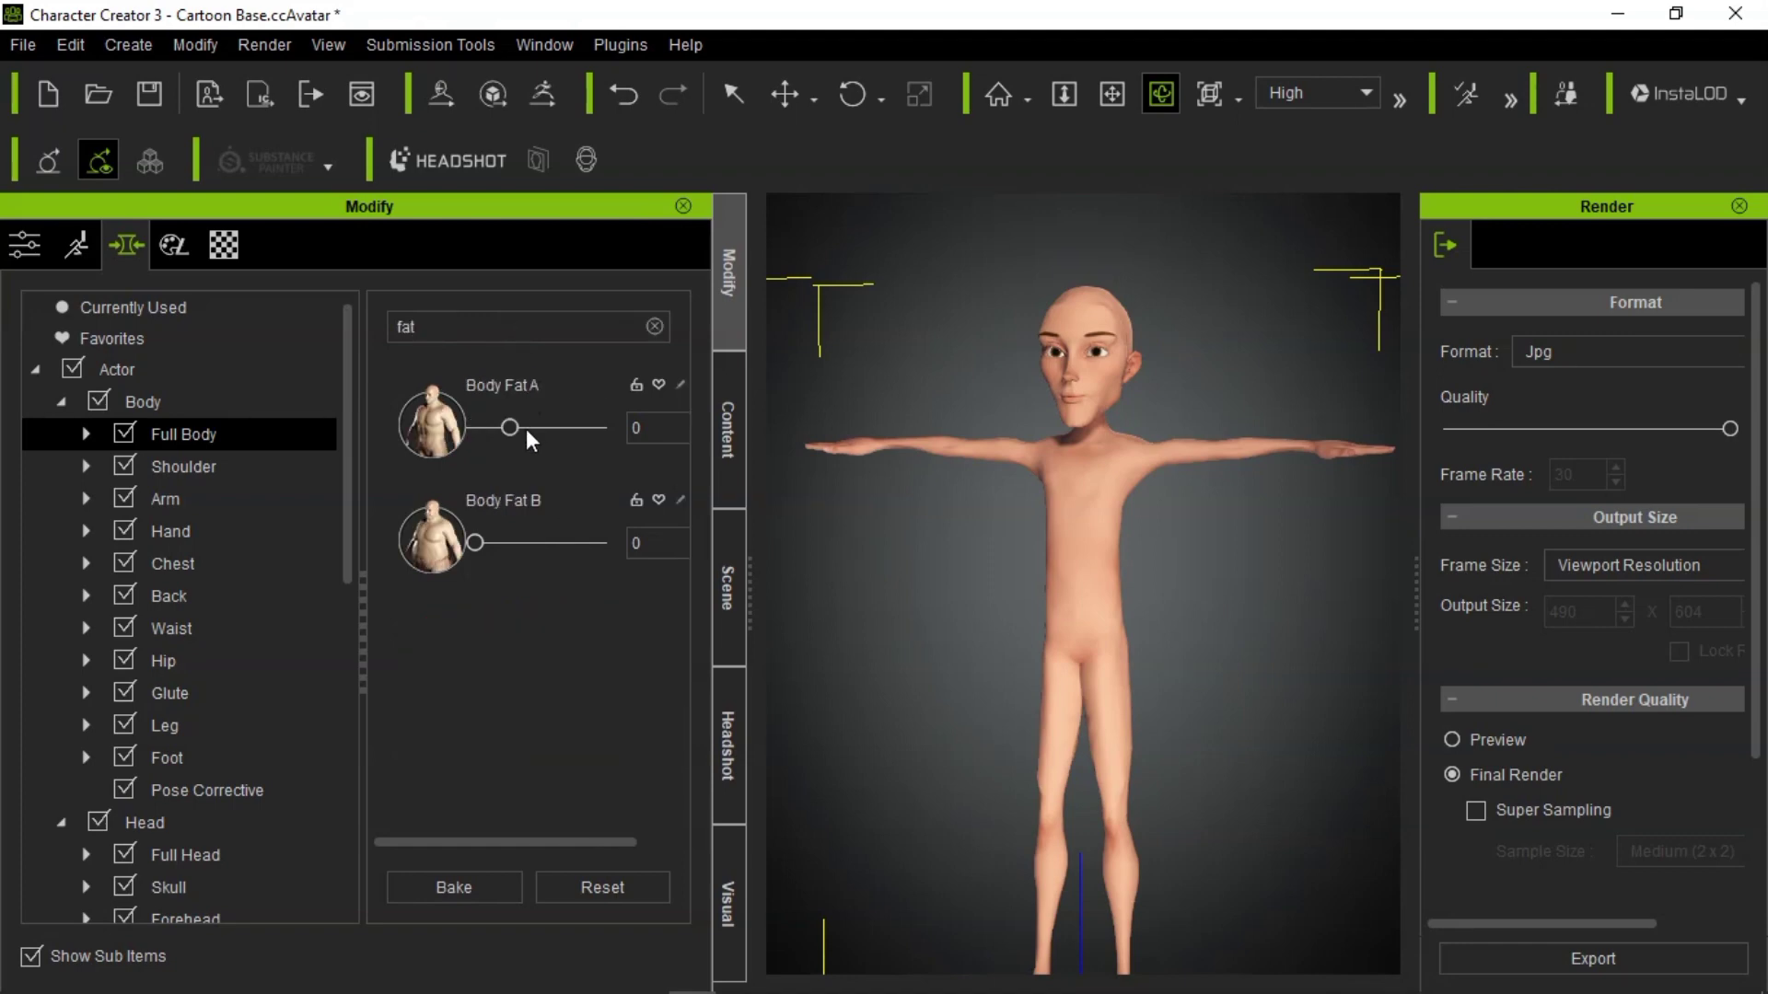
pyautogui.moveTo(517, 435); pyautogui.dragTo(585, 433)
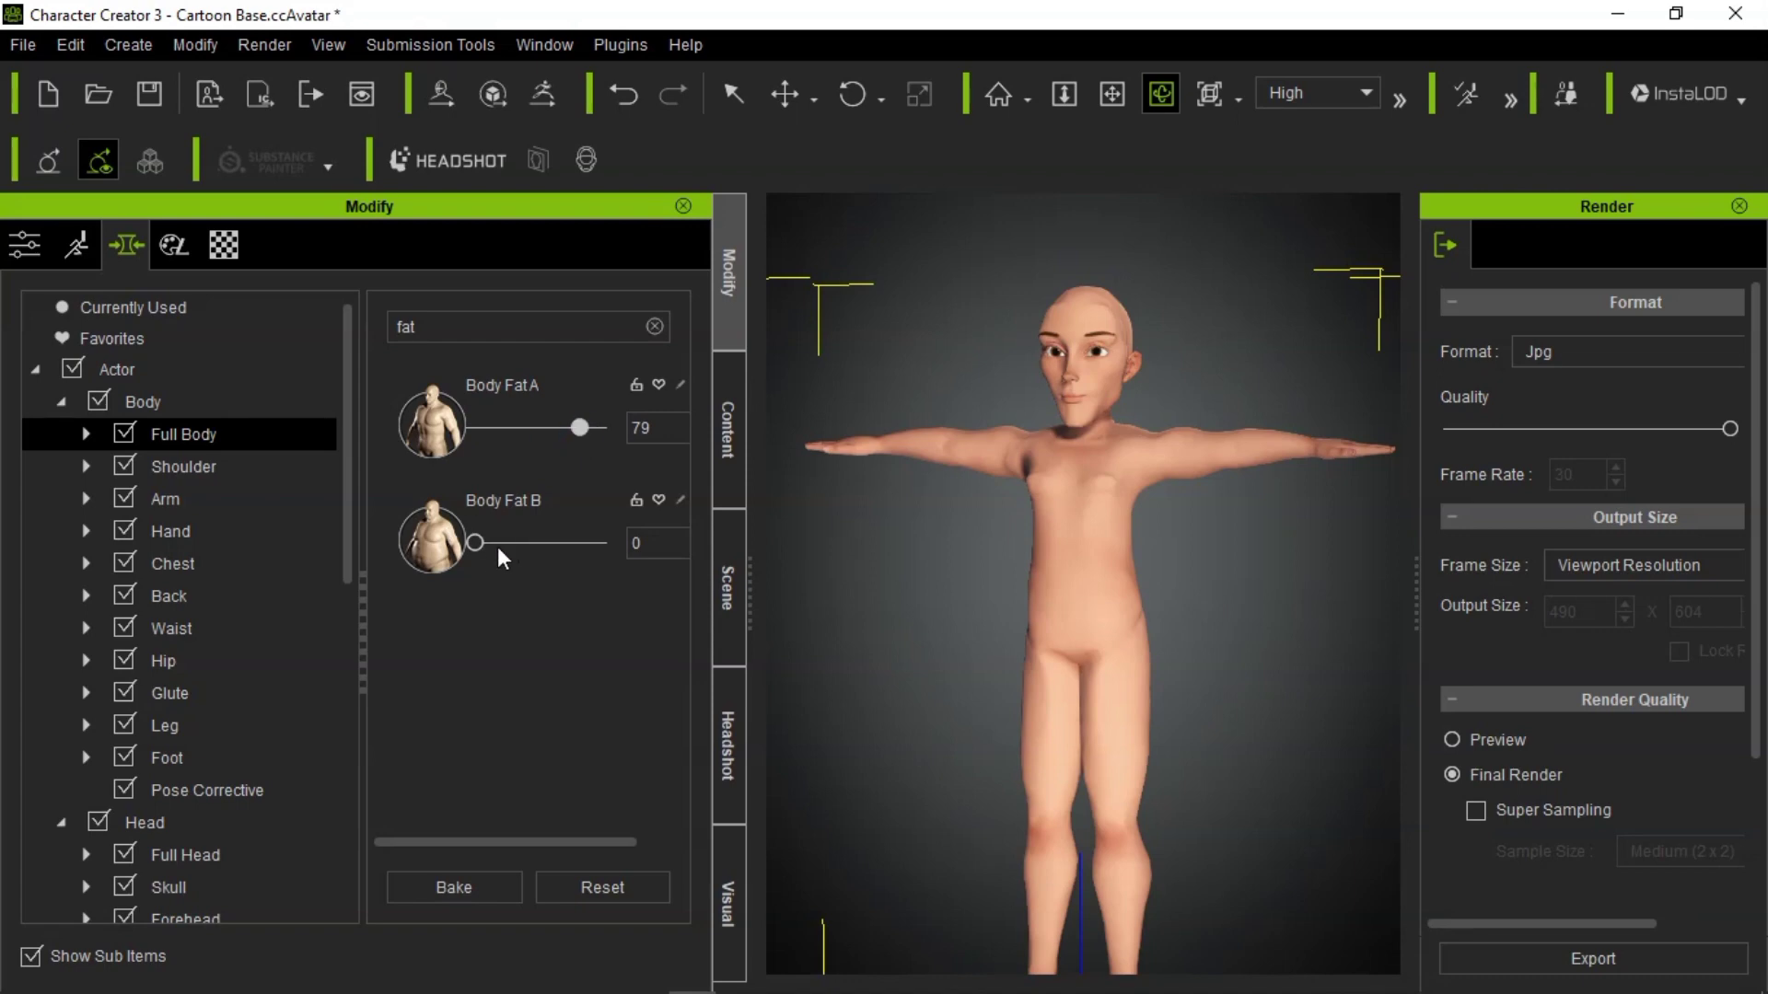
pyautogui.moveTo(477, 547); pyautogui.dragTo(516, 545)
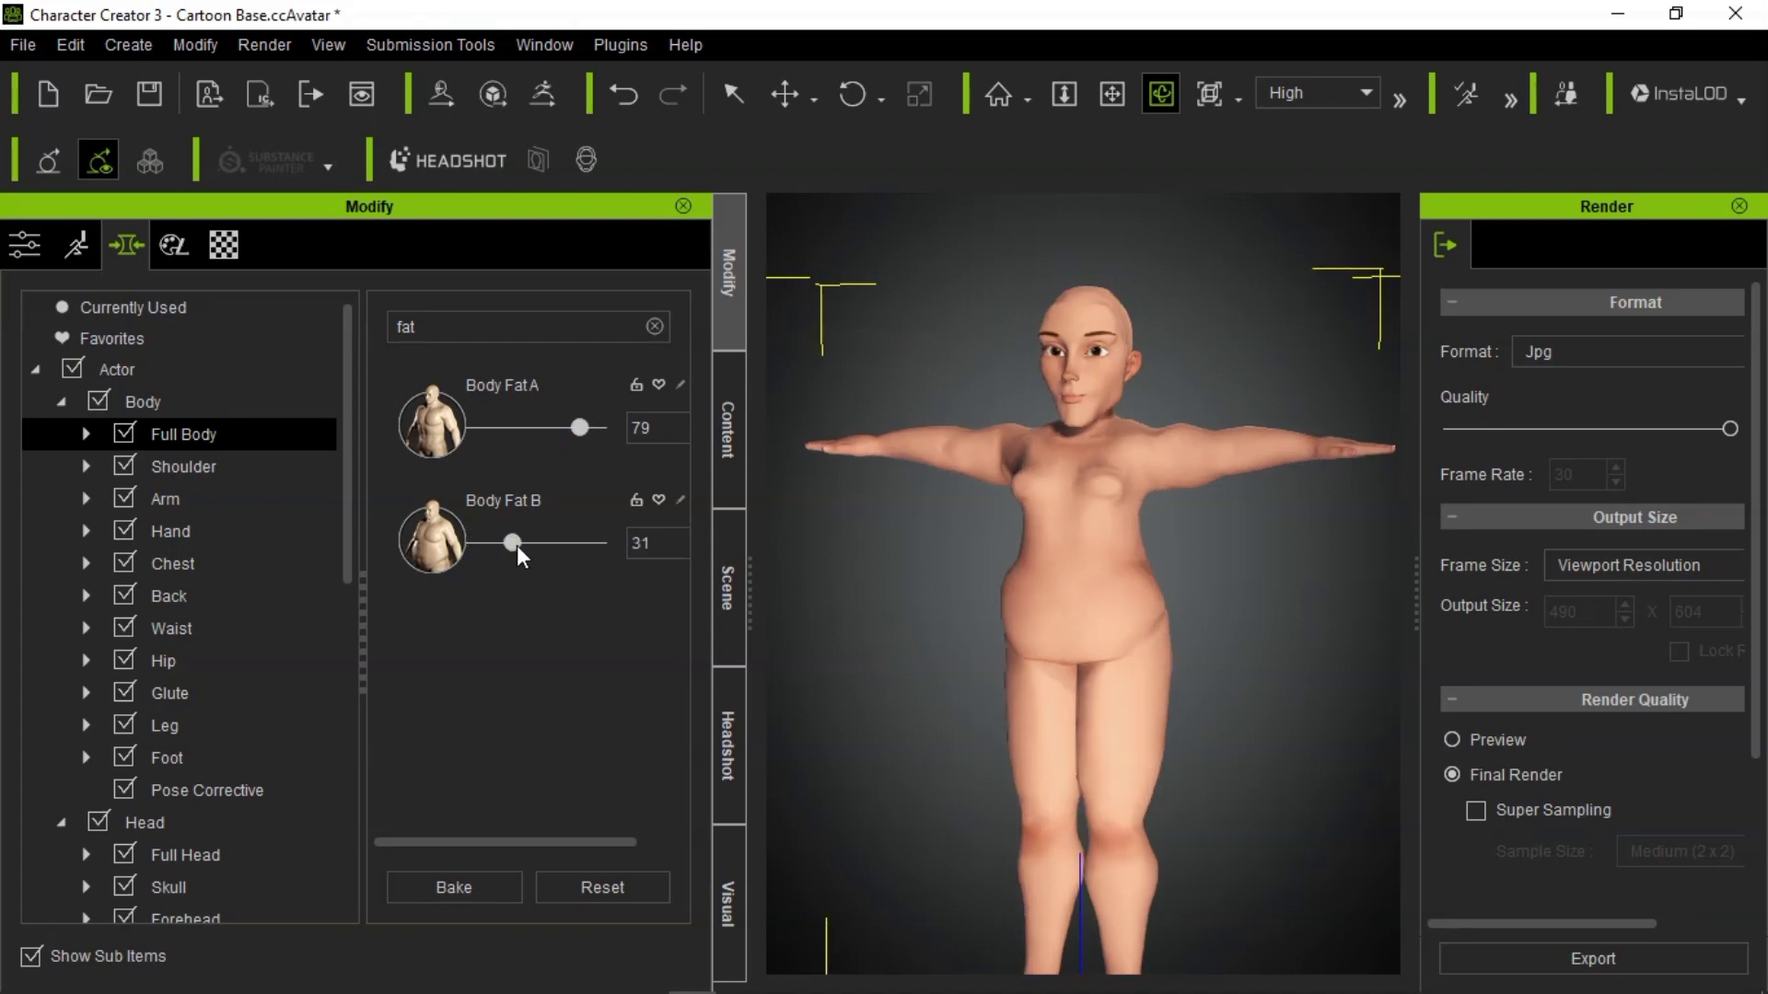
pyautogui.moveTo(576, 426); pyautogui.dragTo(545, 438)
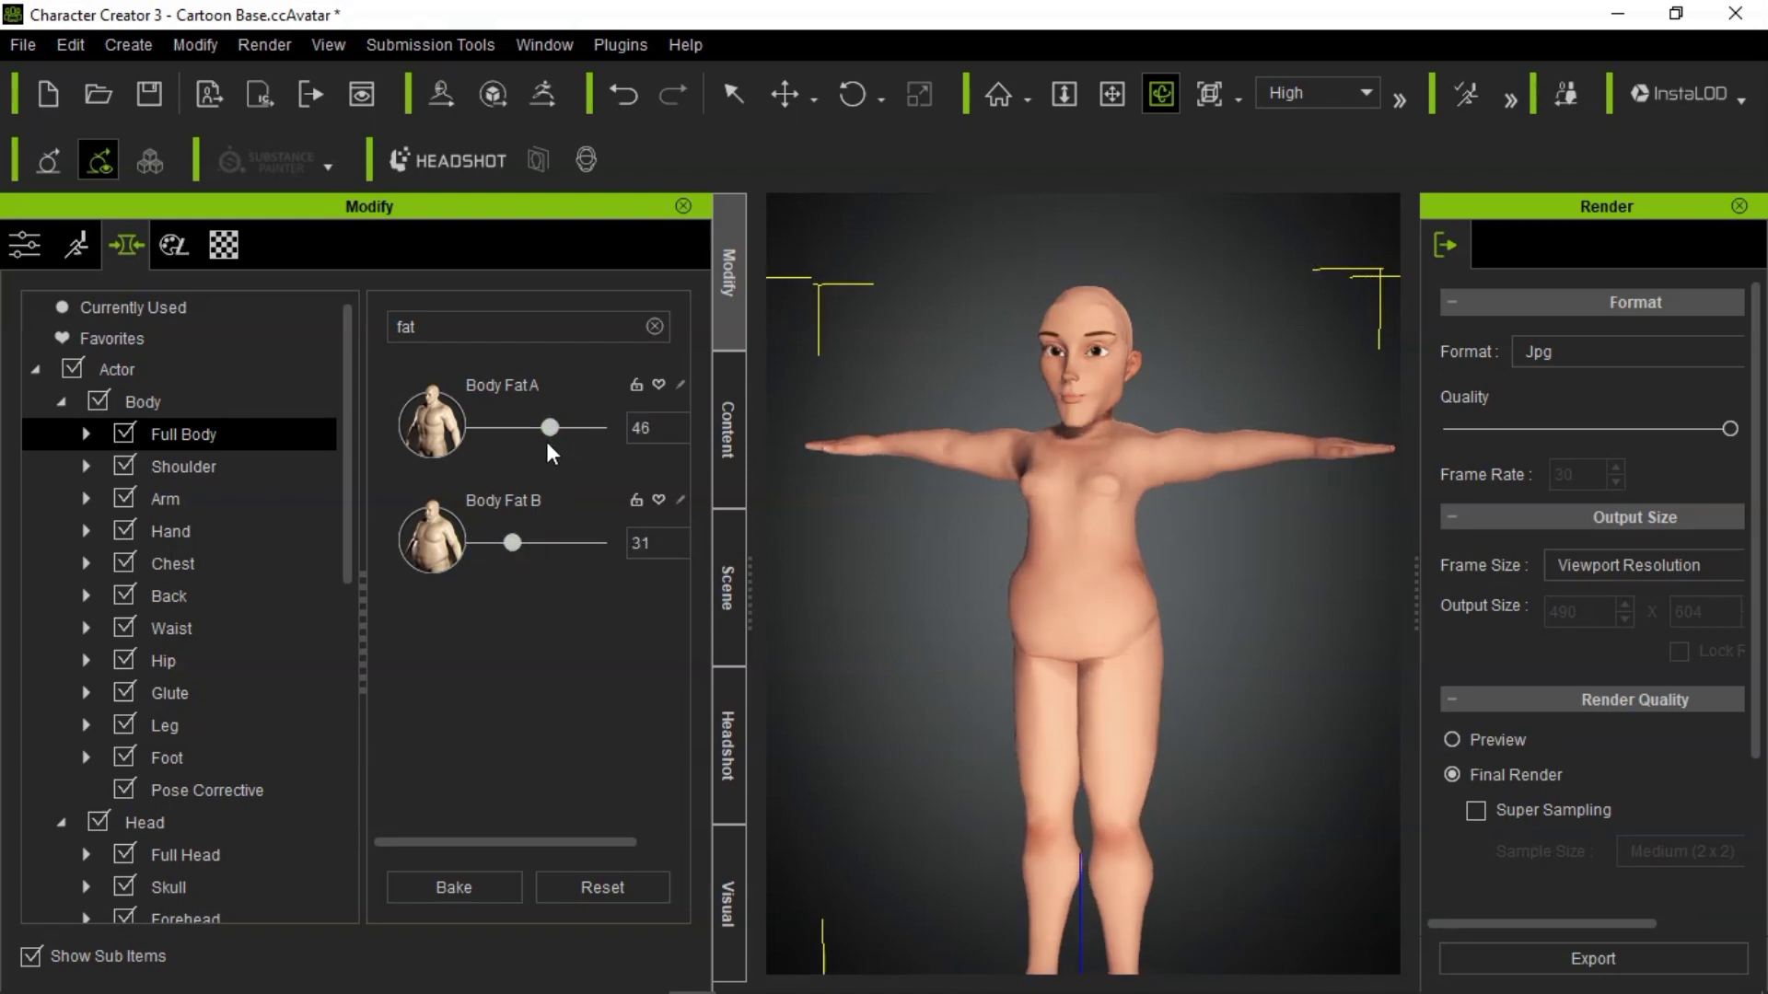
pyautogui.moveTo(516, 538); pyautogui.dragTo(527, 538)
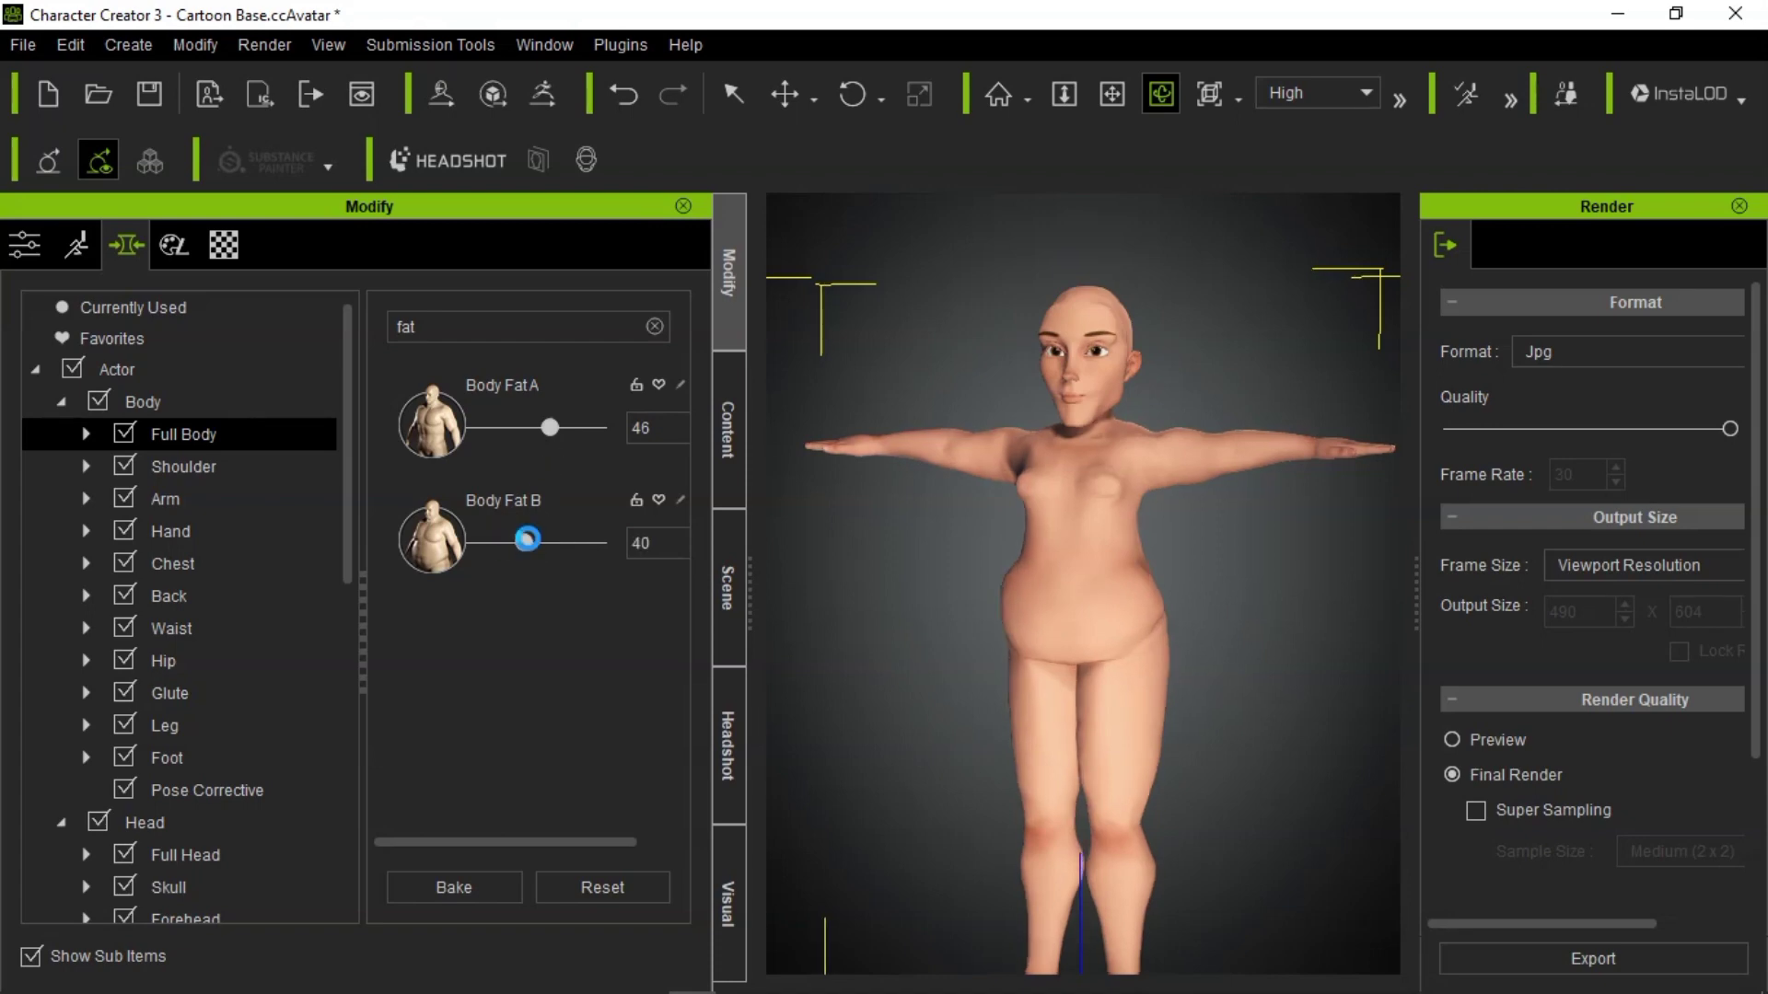
# - Clear the "fat" search filter so all Full Body morphs are listed
pyautogui.moveTo(1349, 584); pyautogui.dragTo(1460, 592)
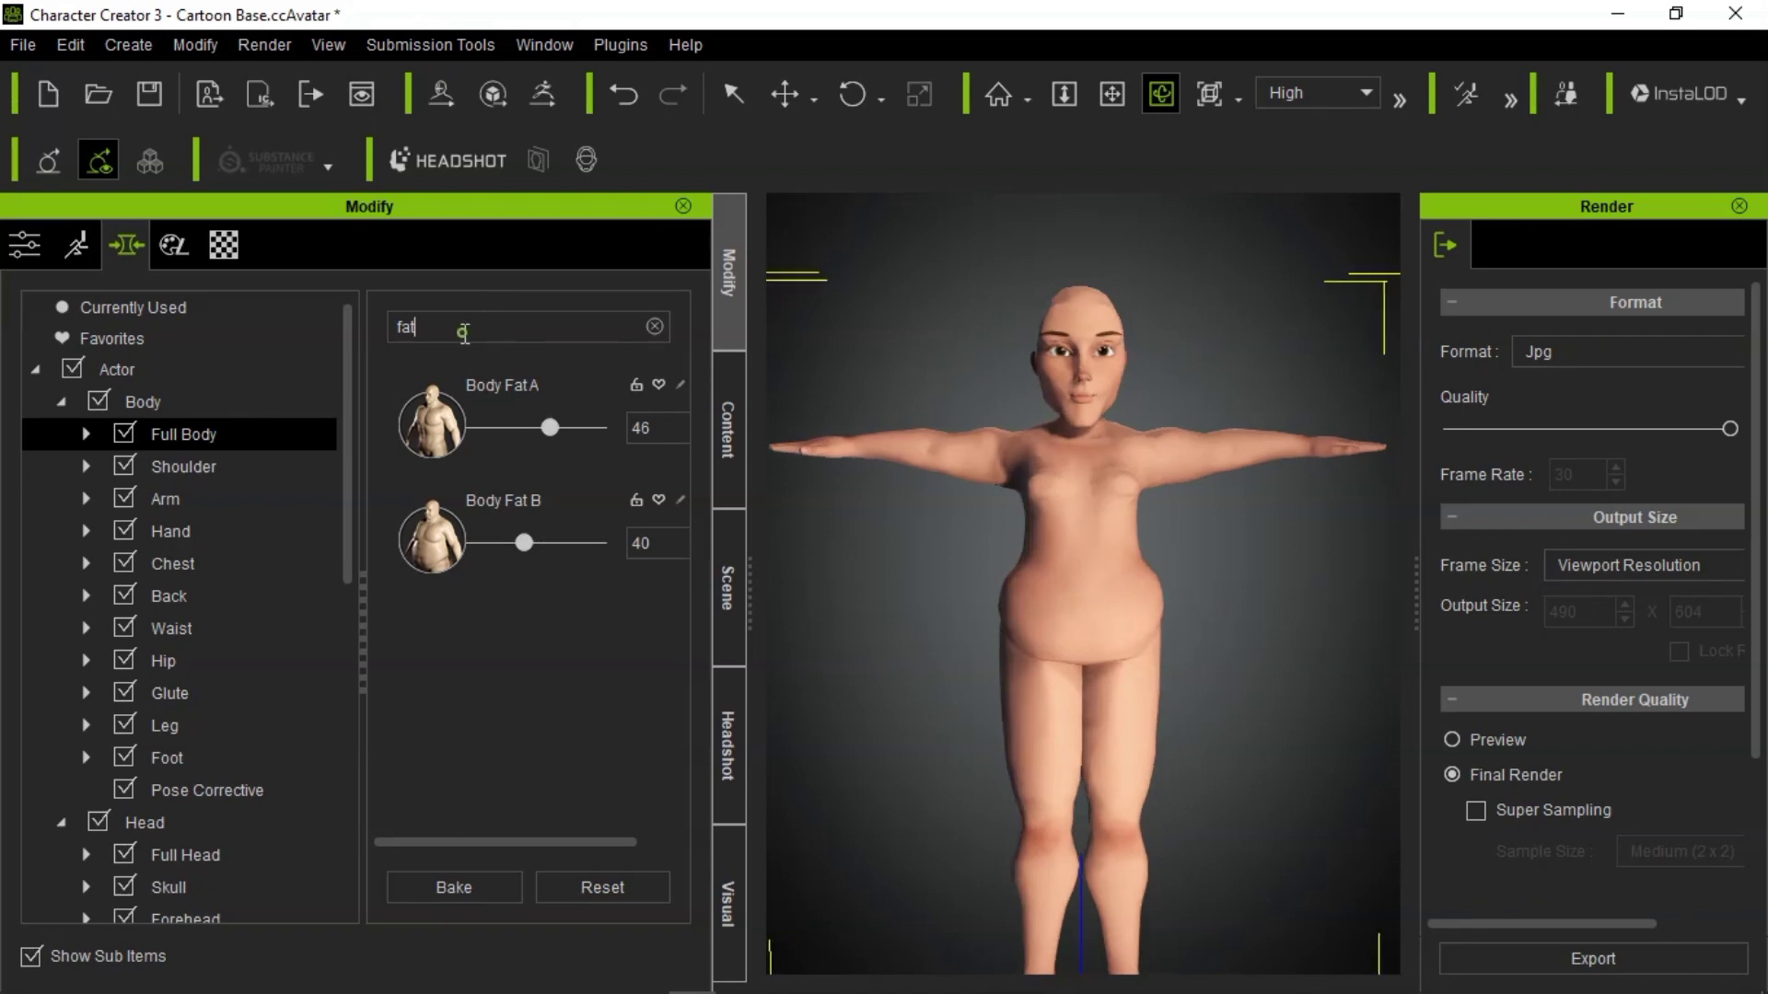
pyautogui.doubleClick(463, 333)
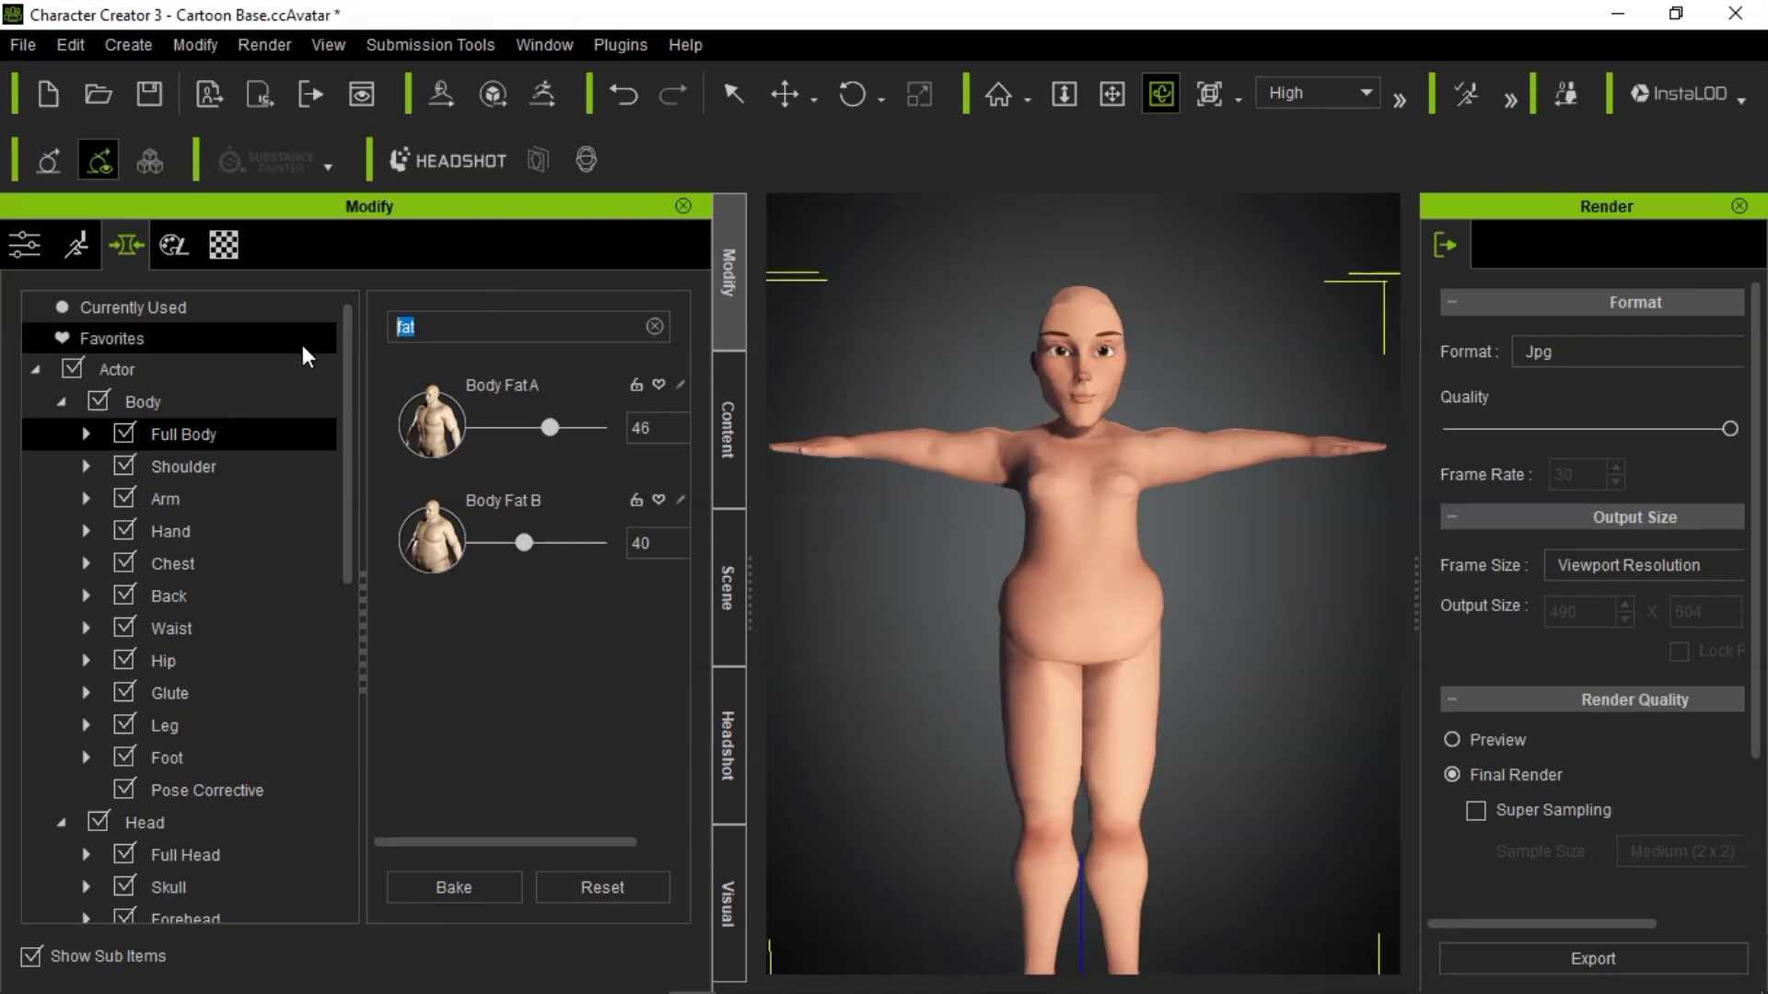
pyautogui.press('BackSpace')
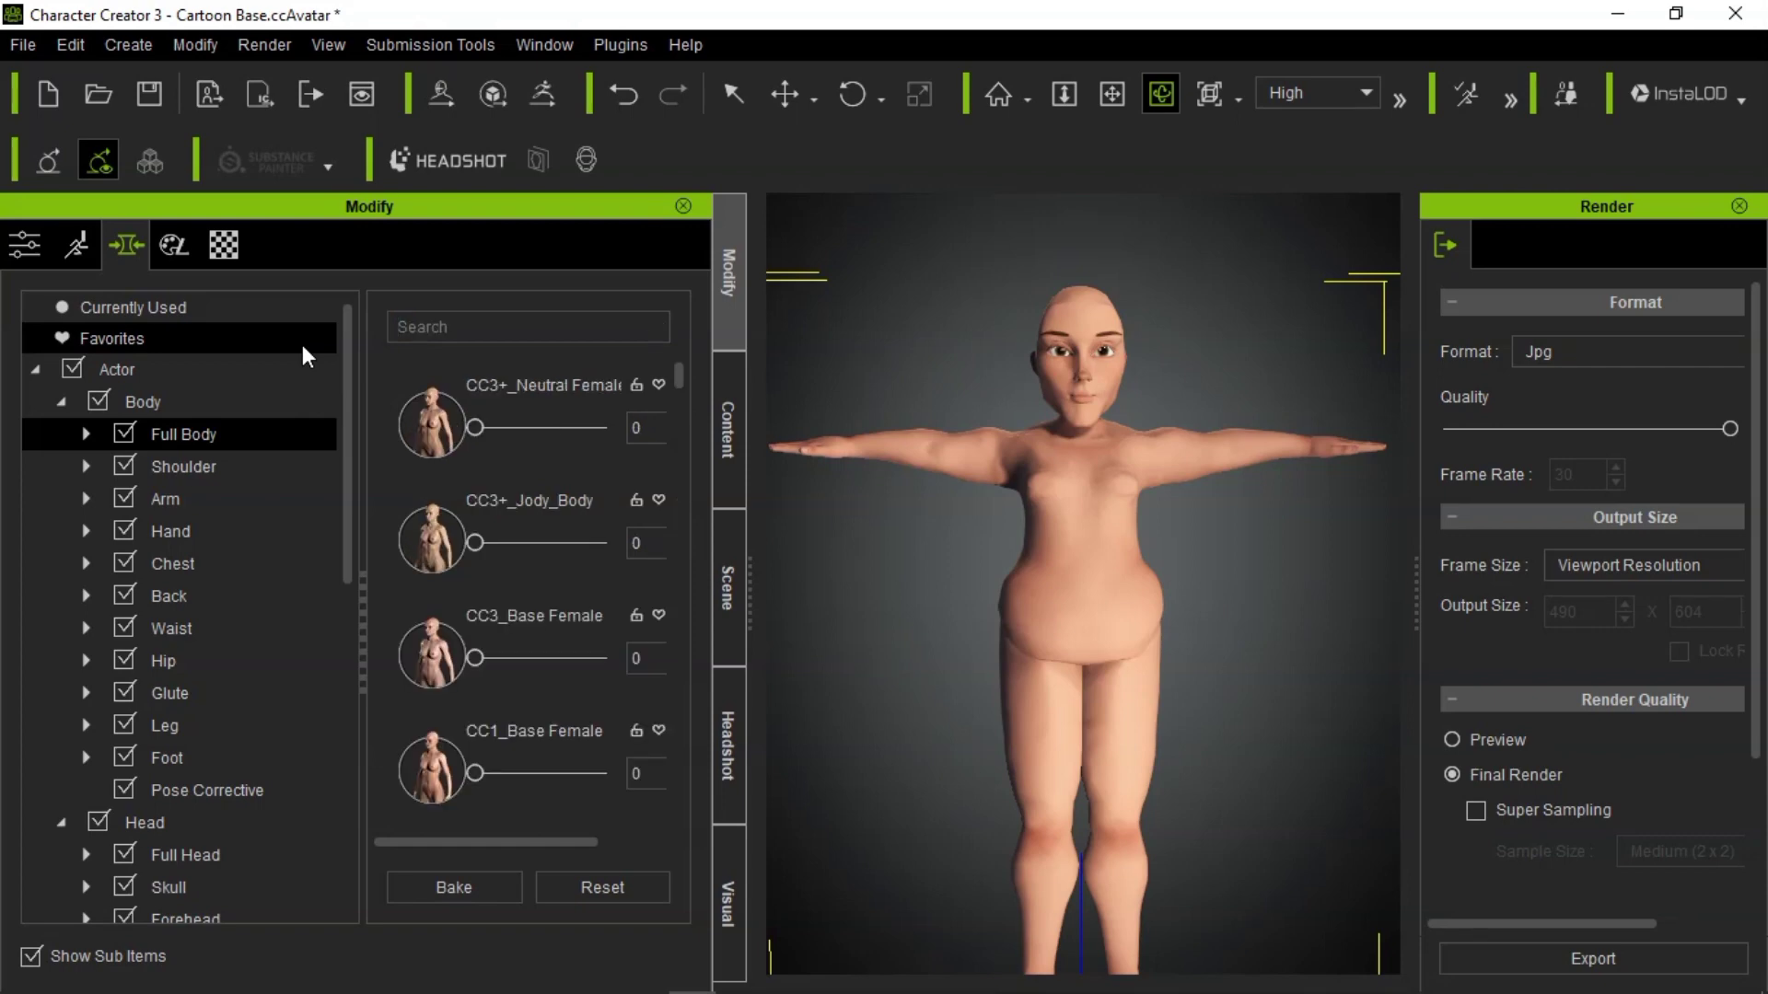
# - Set the Full Head morph CC3+_Neutral Female to 0, keeping CC3+_Jody_Head in the mix
pyautogui.scroll(3, 1038, 505)
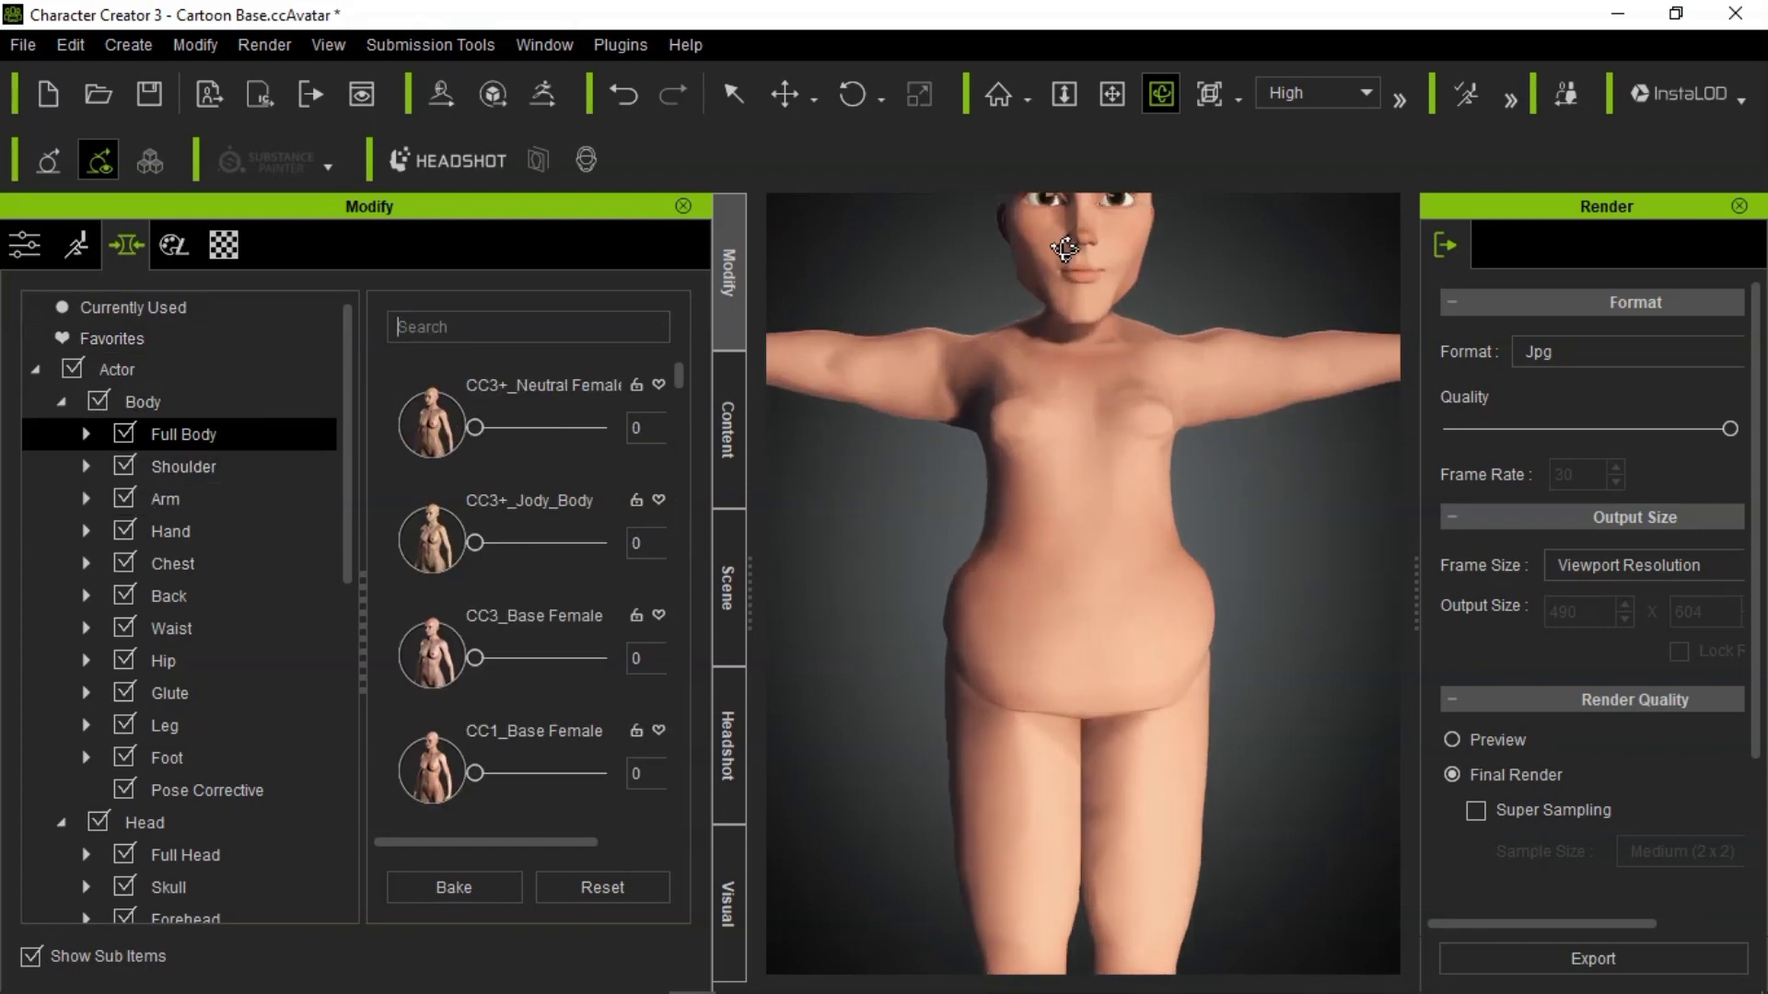
pyautogui.click(1112, 93)
pyautogui.moveTo(1131, 290); pyautogui.dragTo(1172, 505)
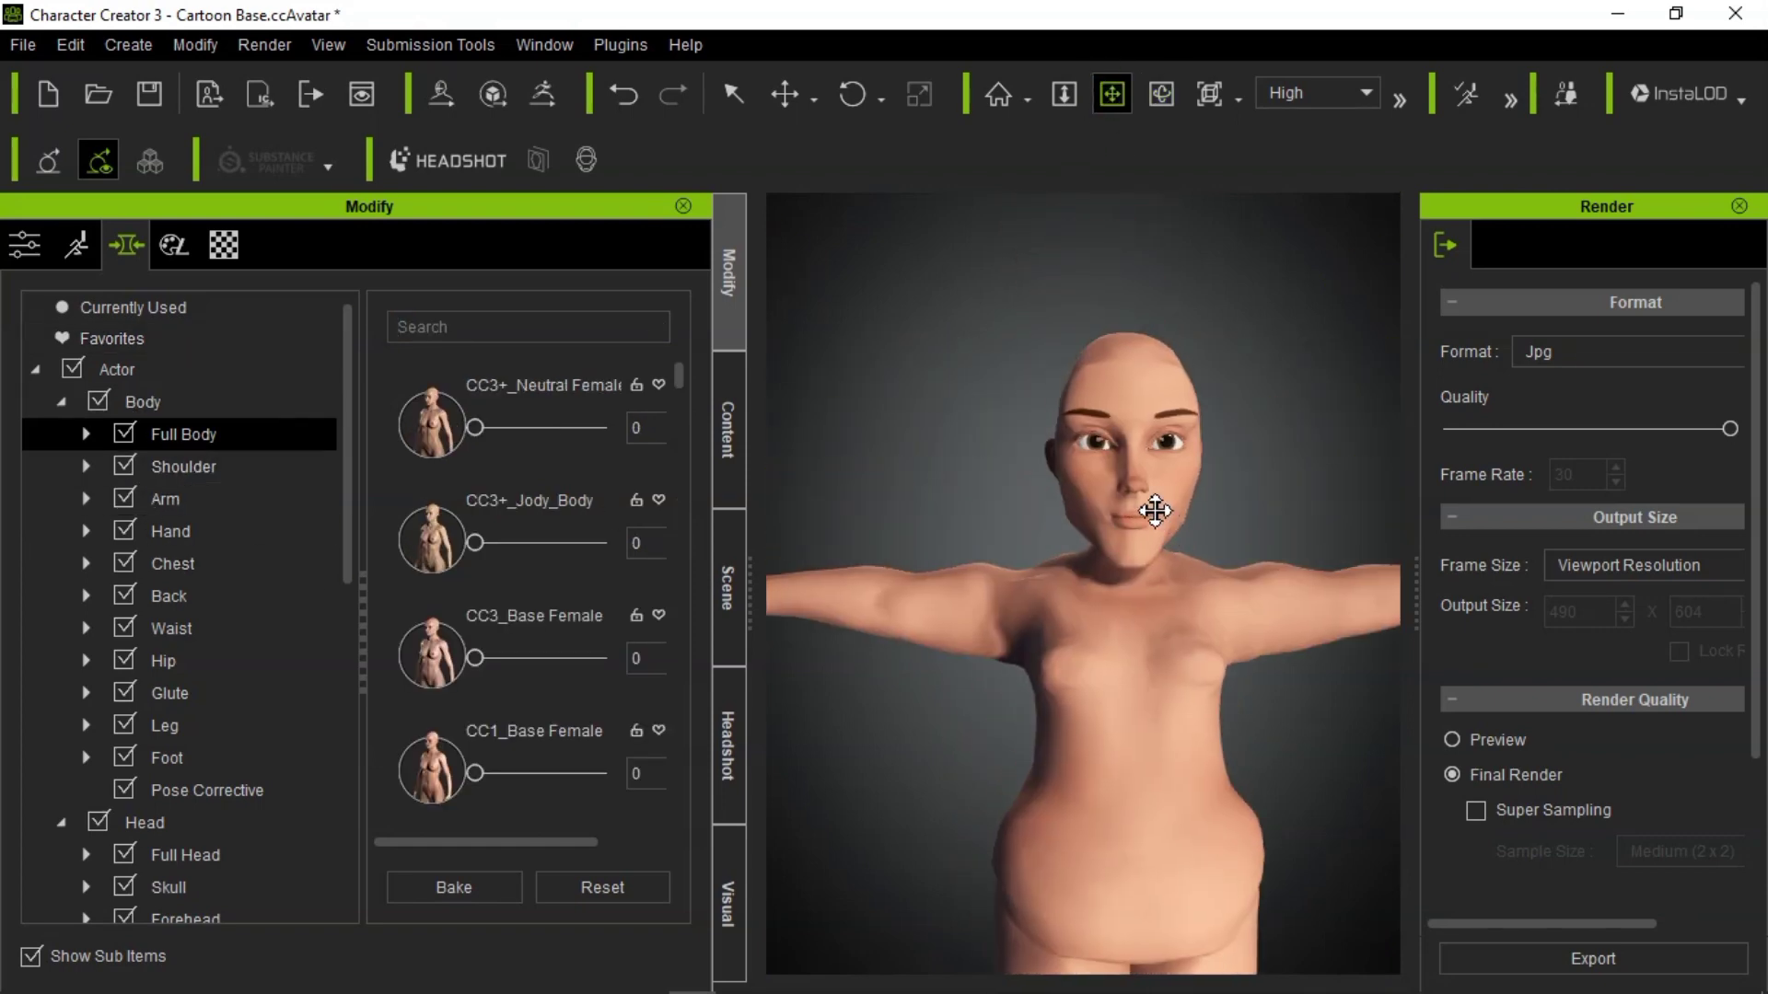
pyautogui.scroll(2, 1155, 511)
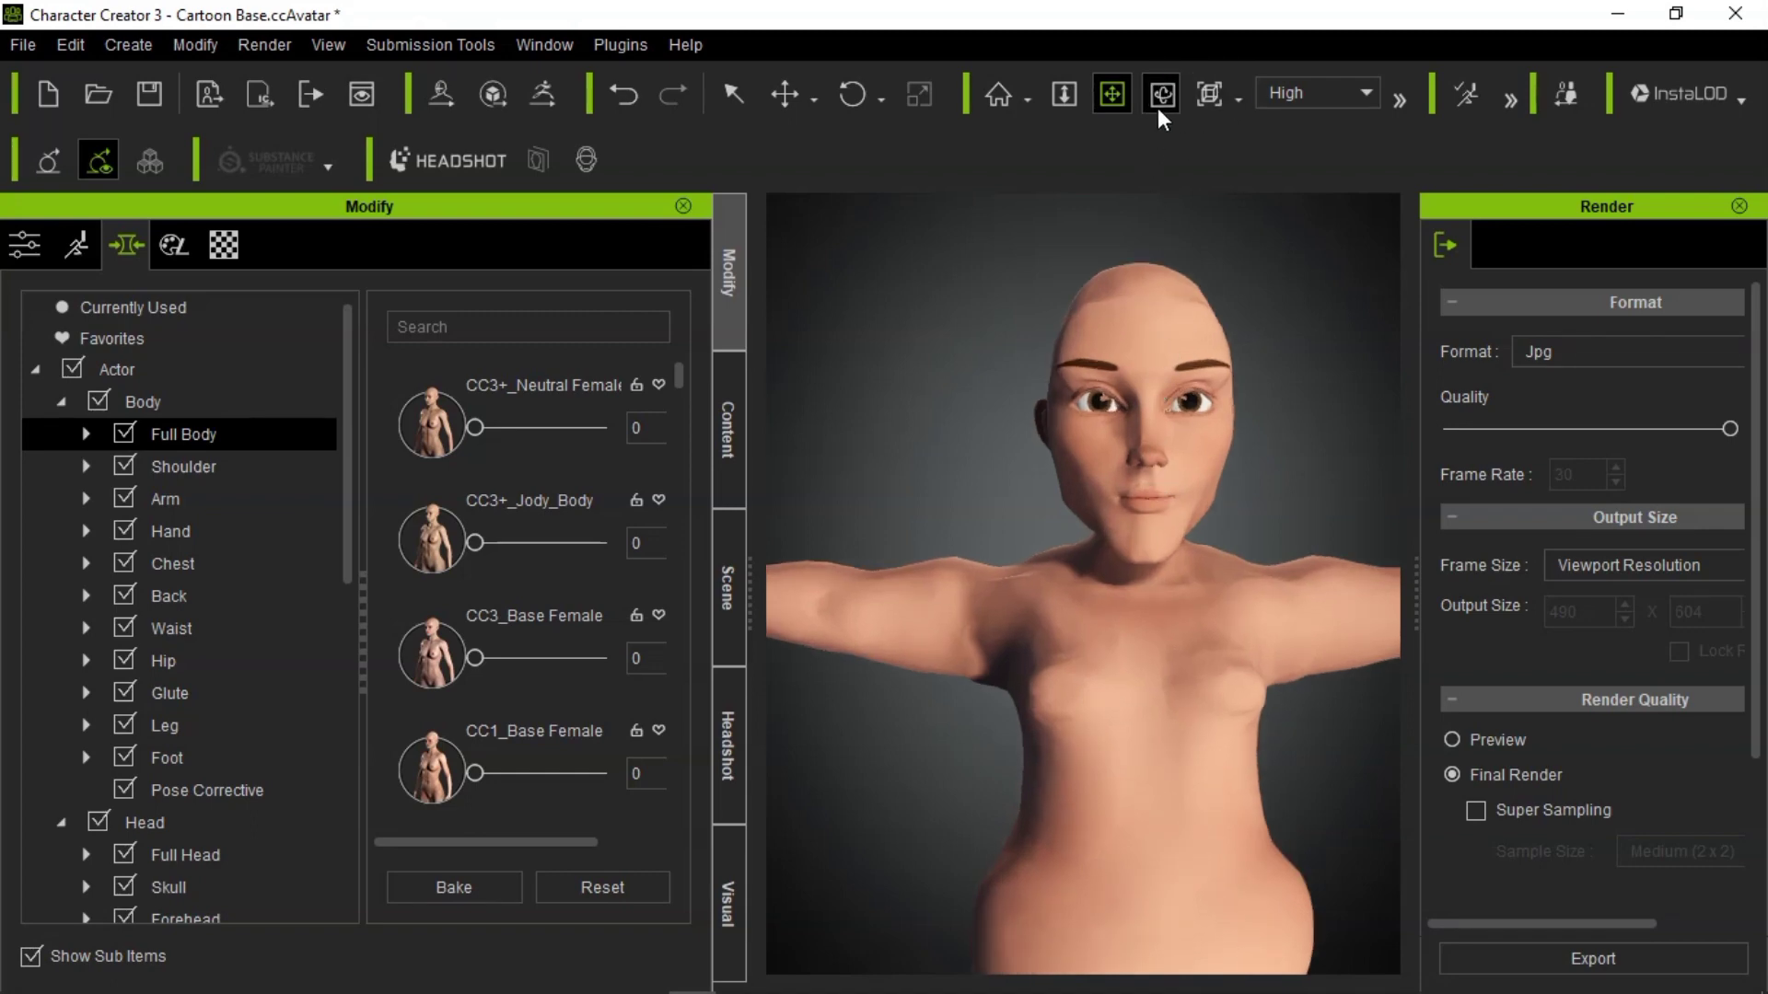
pyautogui.click(1162, 93)
pyautogui.moveTo(1306, 347); pyautogui.dragTo(1236, 471)
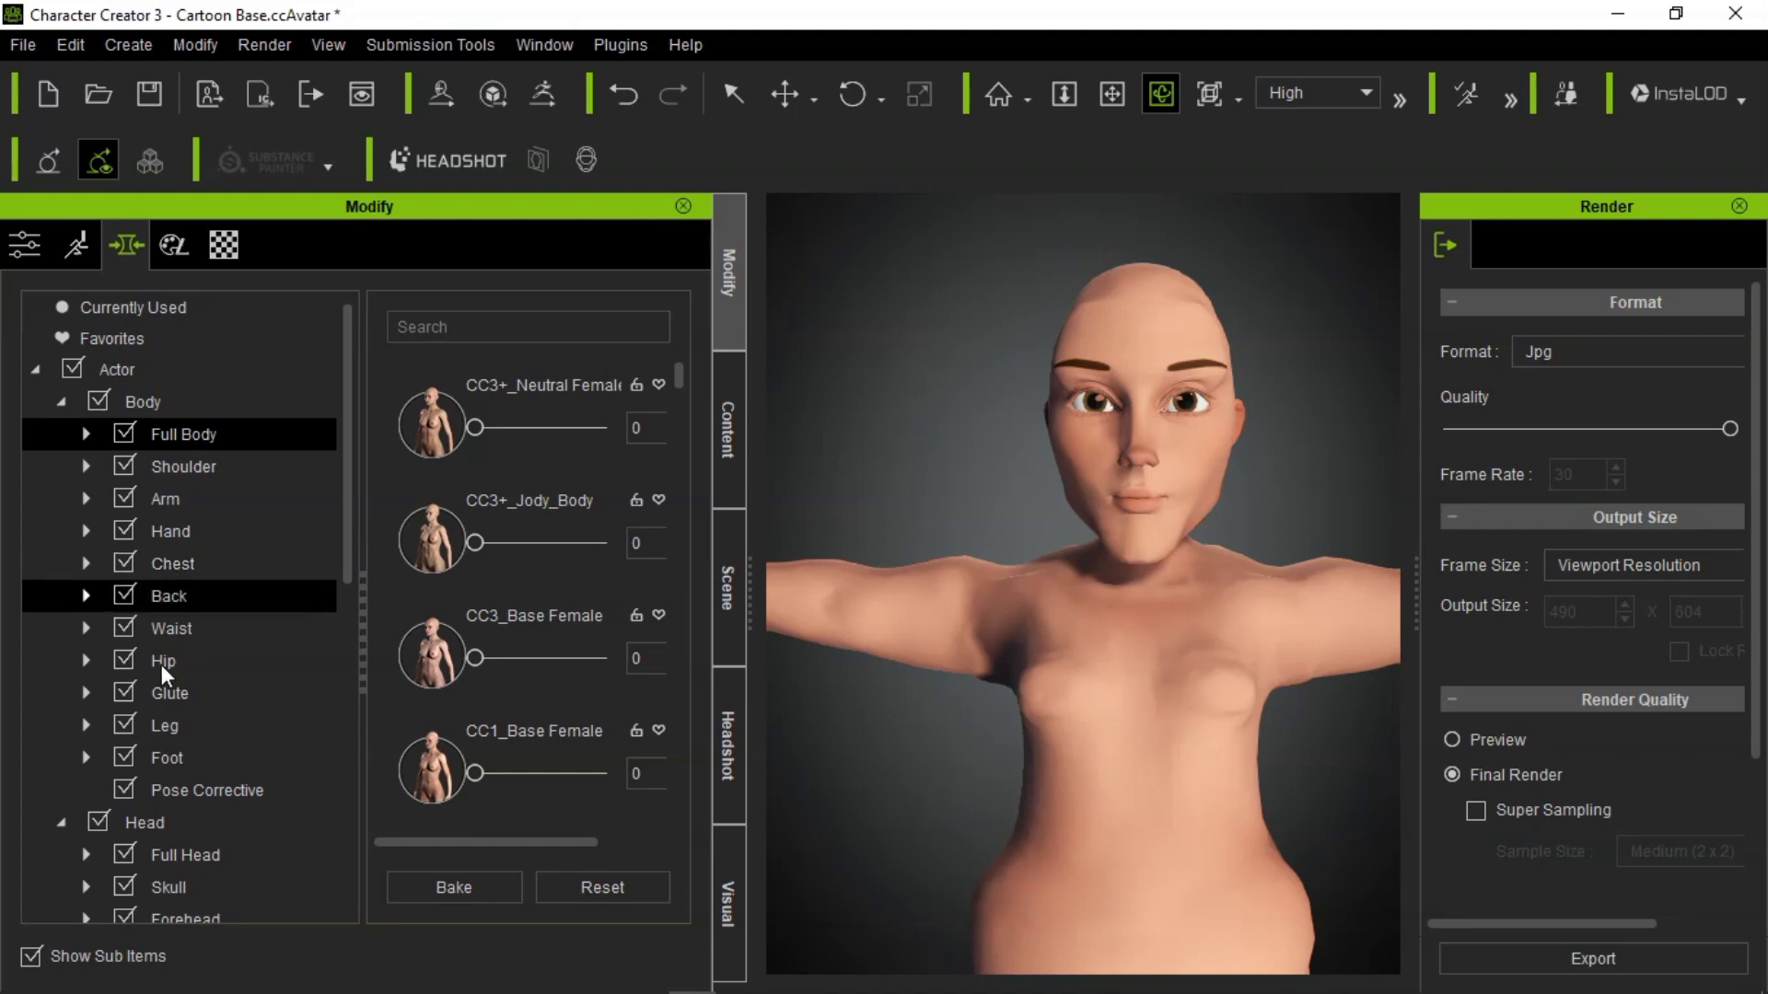
pyautogui.click(183, 854)
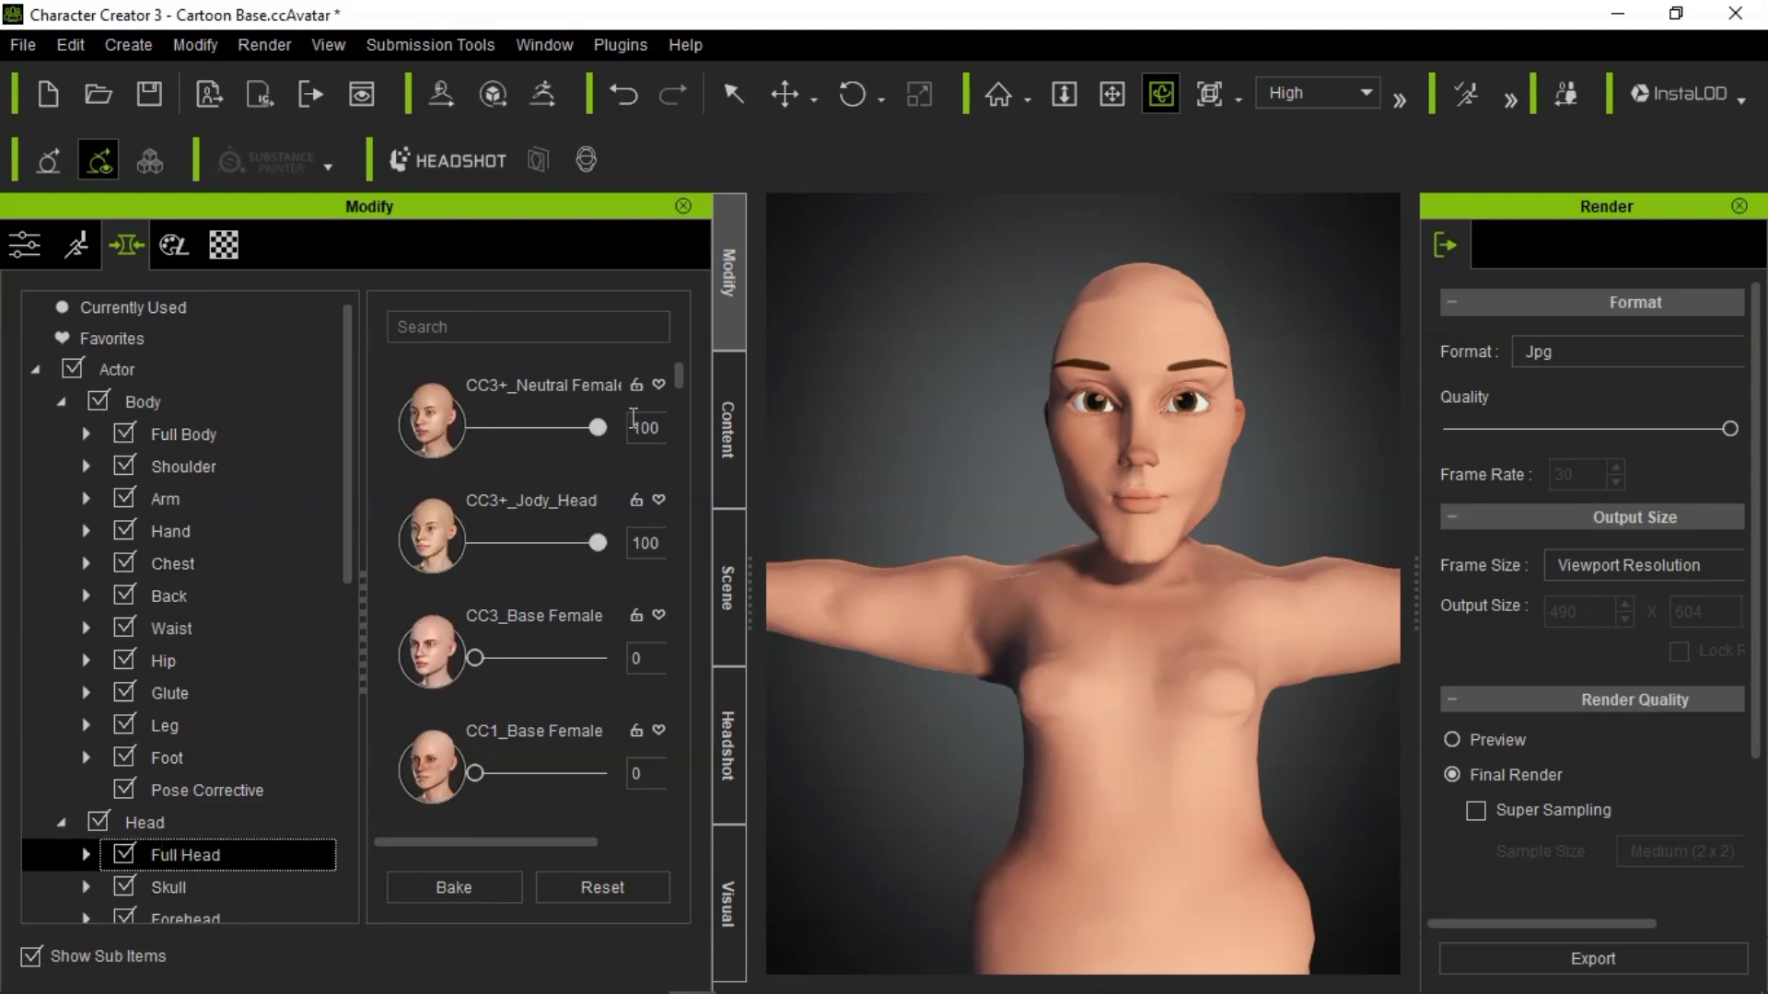
pyautogui.moveTo(595, 429); pyautogui.dragTo(336, 468)
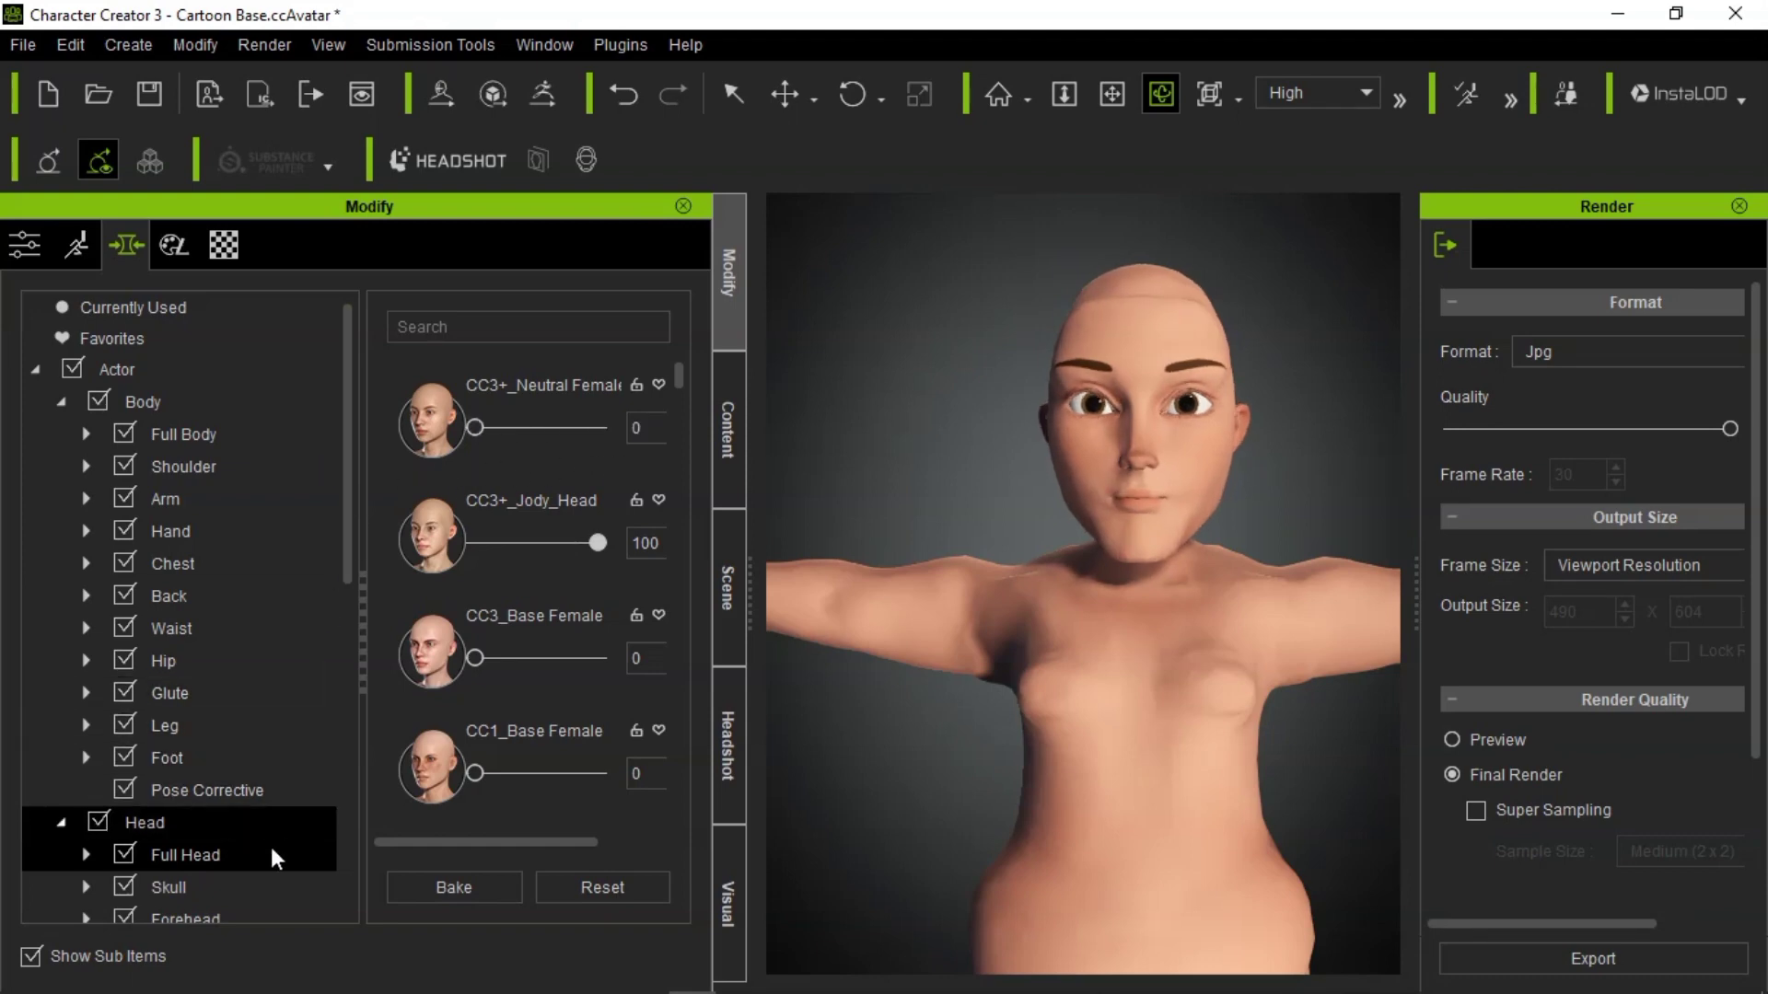
# - Enlarge the character's eyes by setting the Eye Scale morph to 100
pyautogui.moveTo(344, 544); pyautogui.dragTo(340, 720)
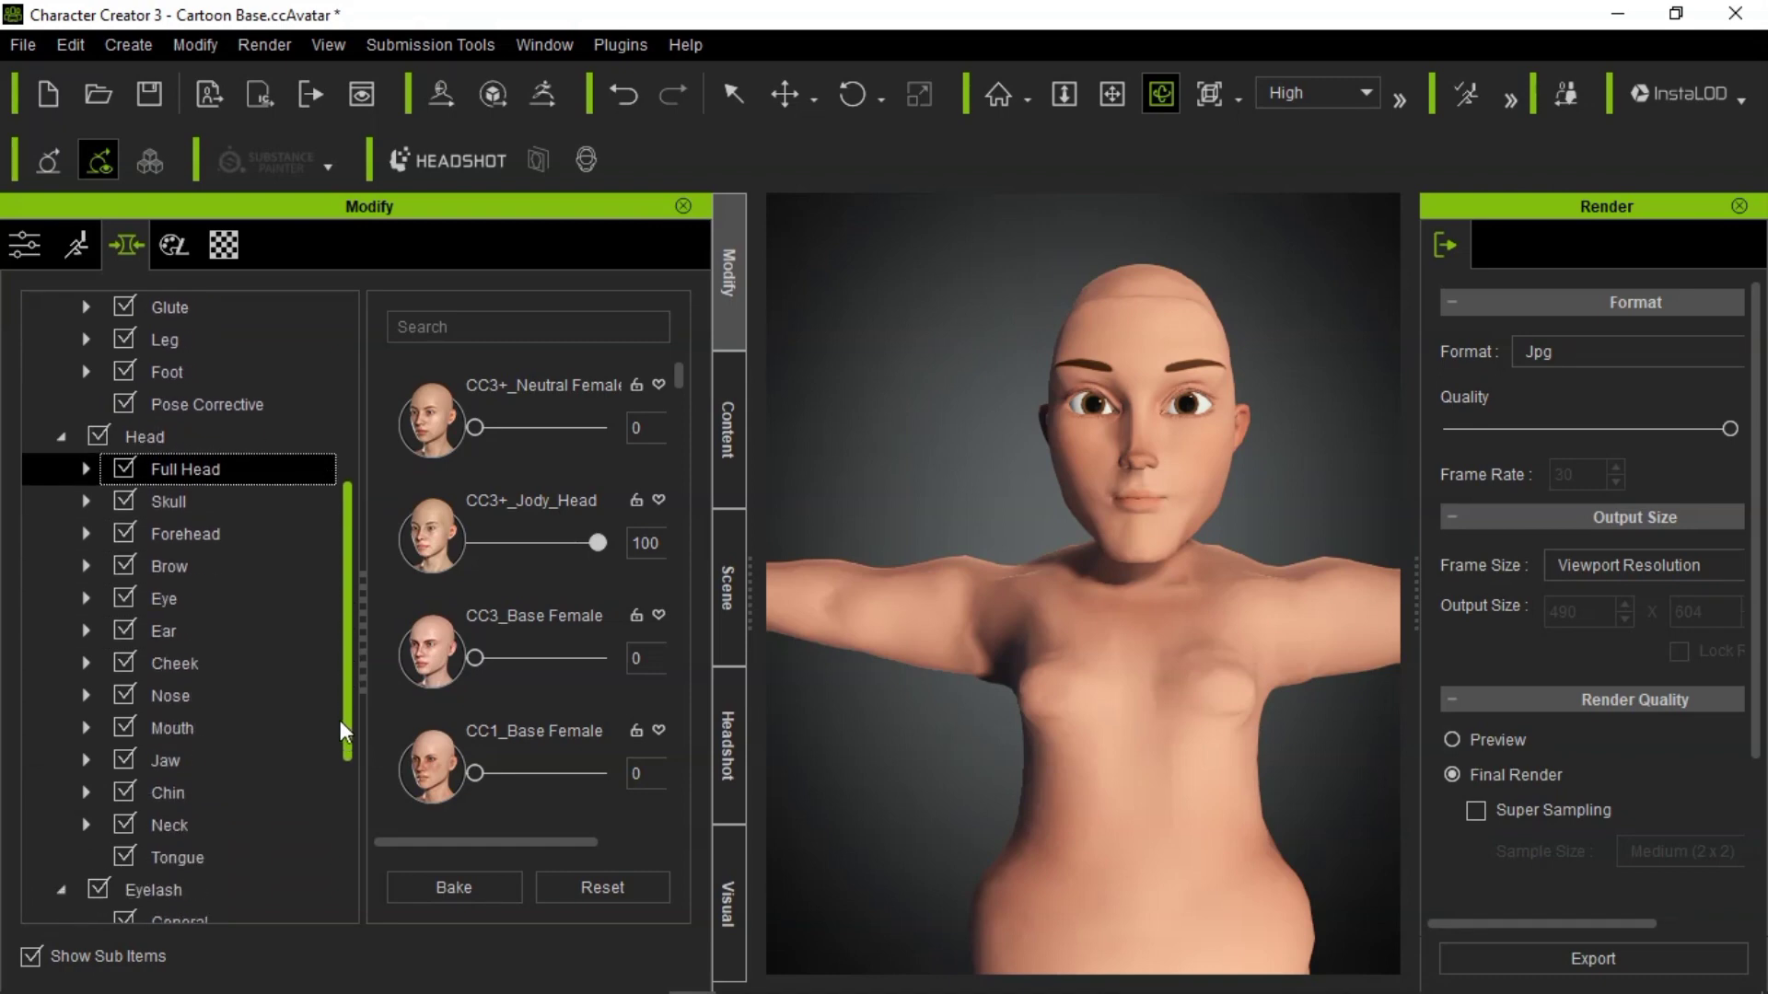
pyautogui.click(187, 604)
pyautogui.moveTo(543, 429); pyautogui.dragTo(351, 428)
pyautogui.moveTo(591, 429); pyautogui.dragTo(718, 428)
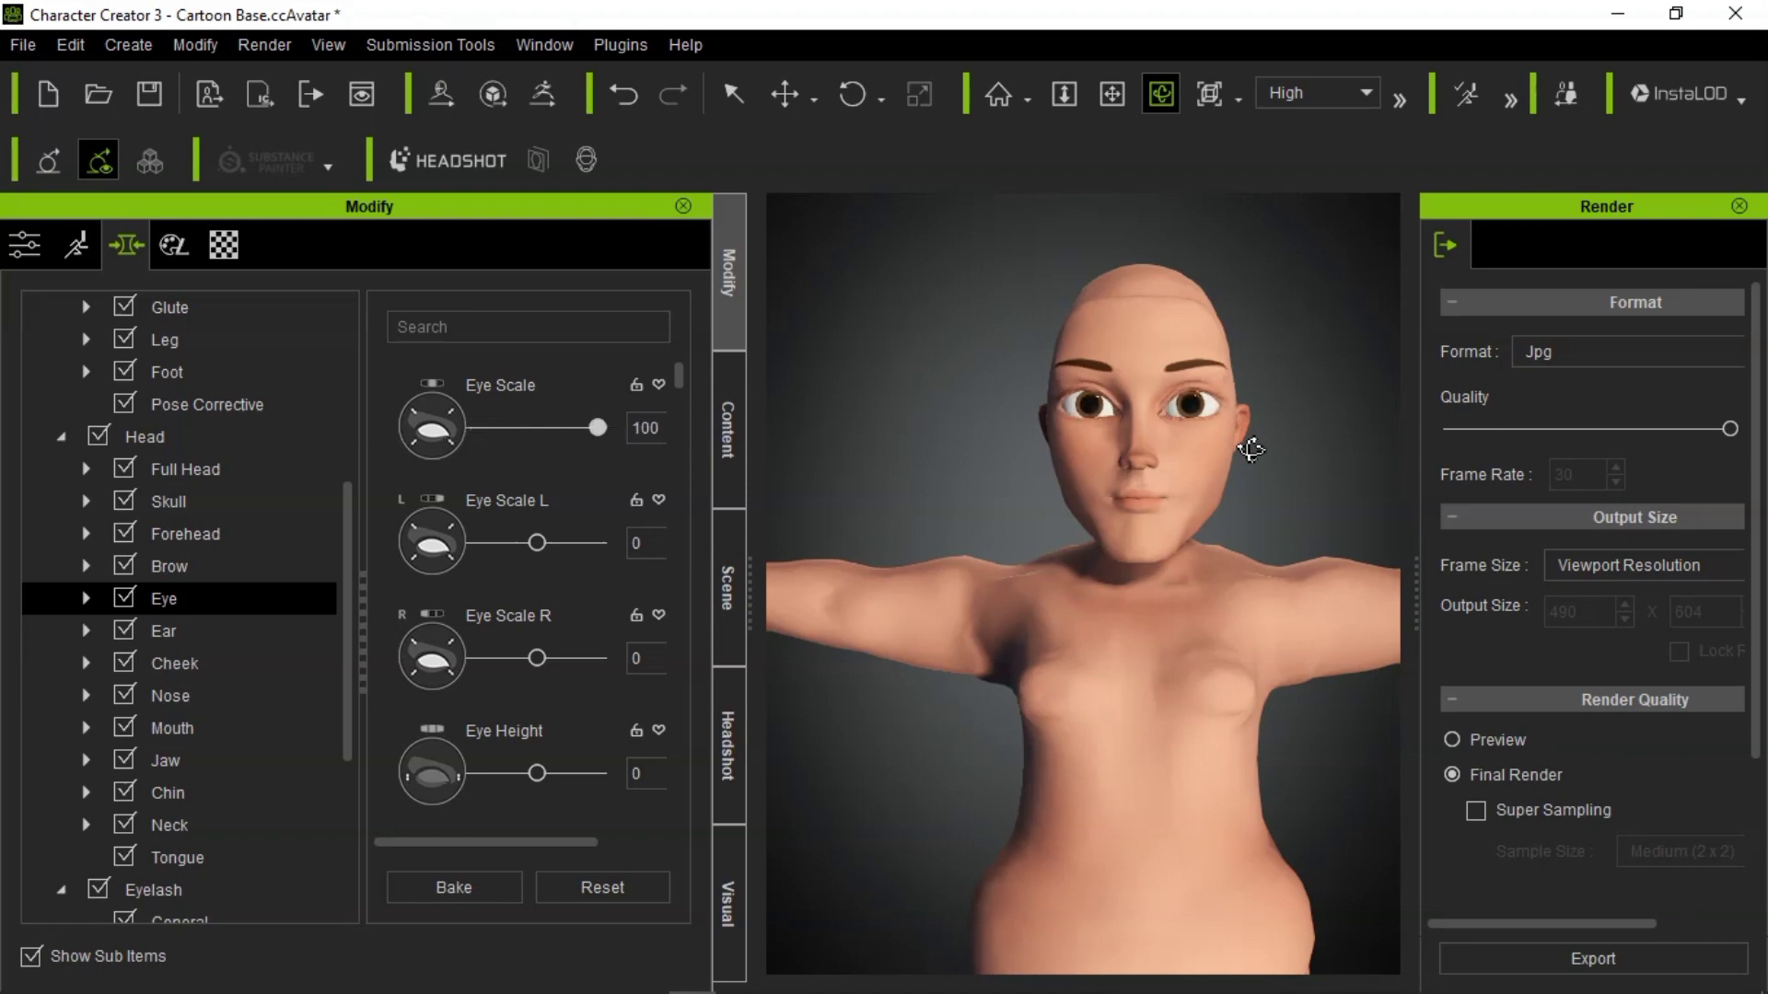
# - Examine the character's enlarged eyes, face and body proportions from different angles and distances
pyautogui.moveTo(1260, 407); pyautogui.dragTo(1365, 469)
pyautogui.scroll(-5, 1018, 473)
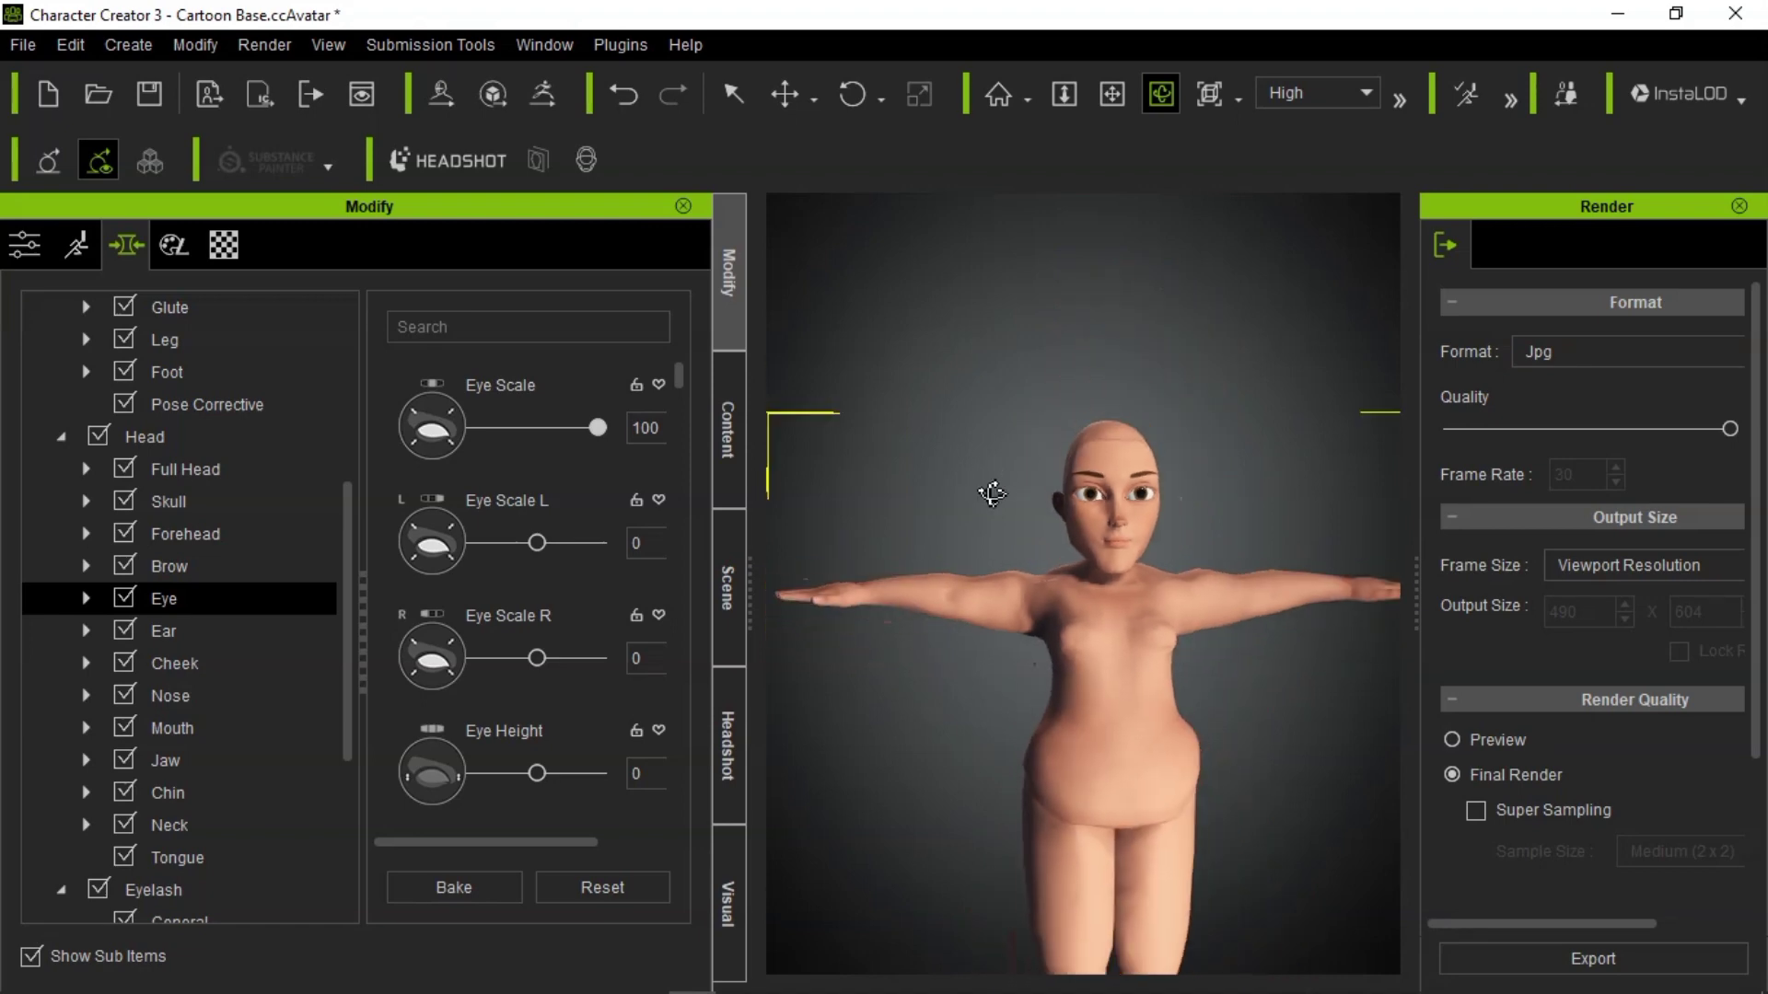
pyautogui.click(1113, 93)
pyautogui.moveTo(1086, 415); pyautogui.dragTo(1062, 447)
pyautogui.scroll(5, 1068, 474)
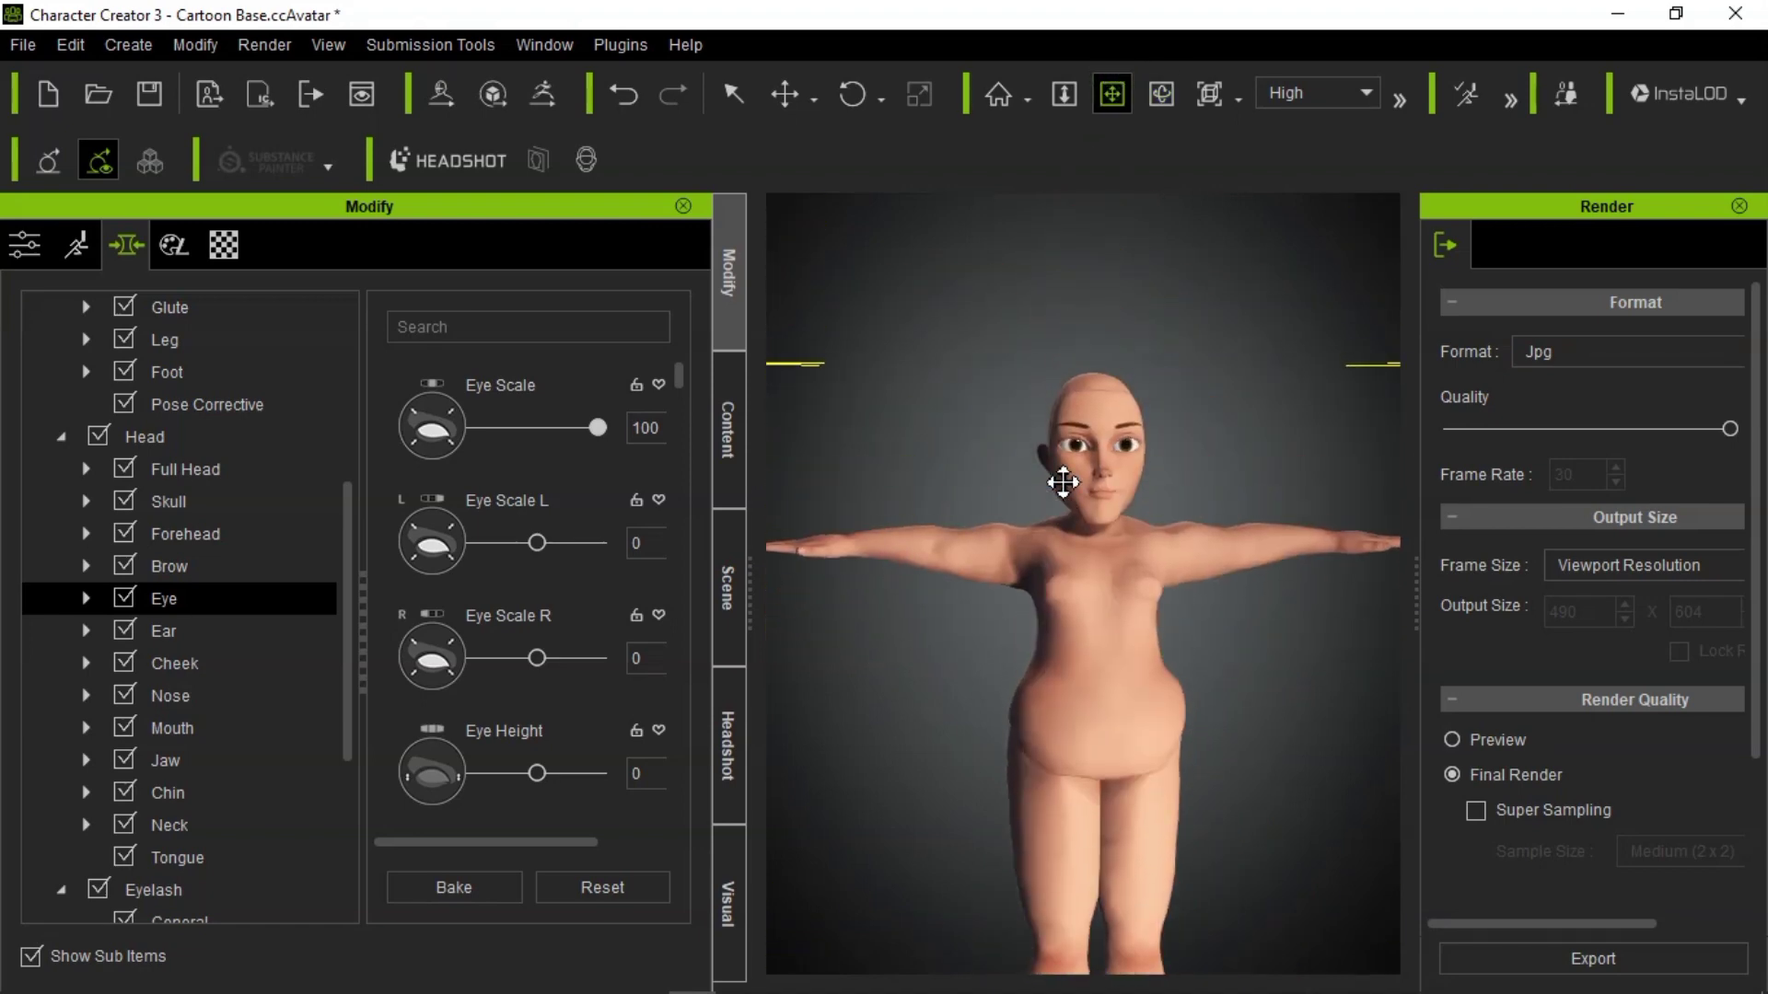
pyautogui.click(1162, 93)
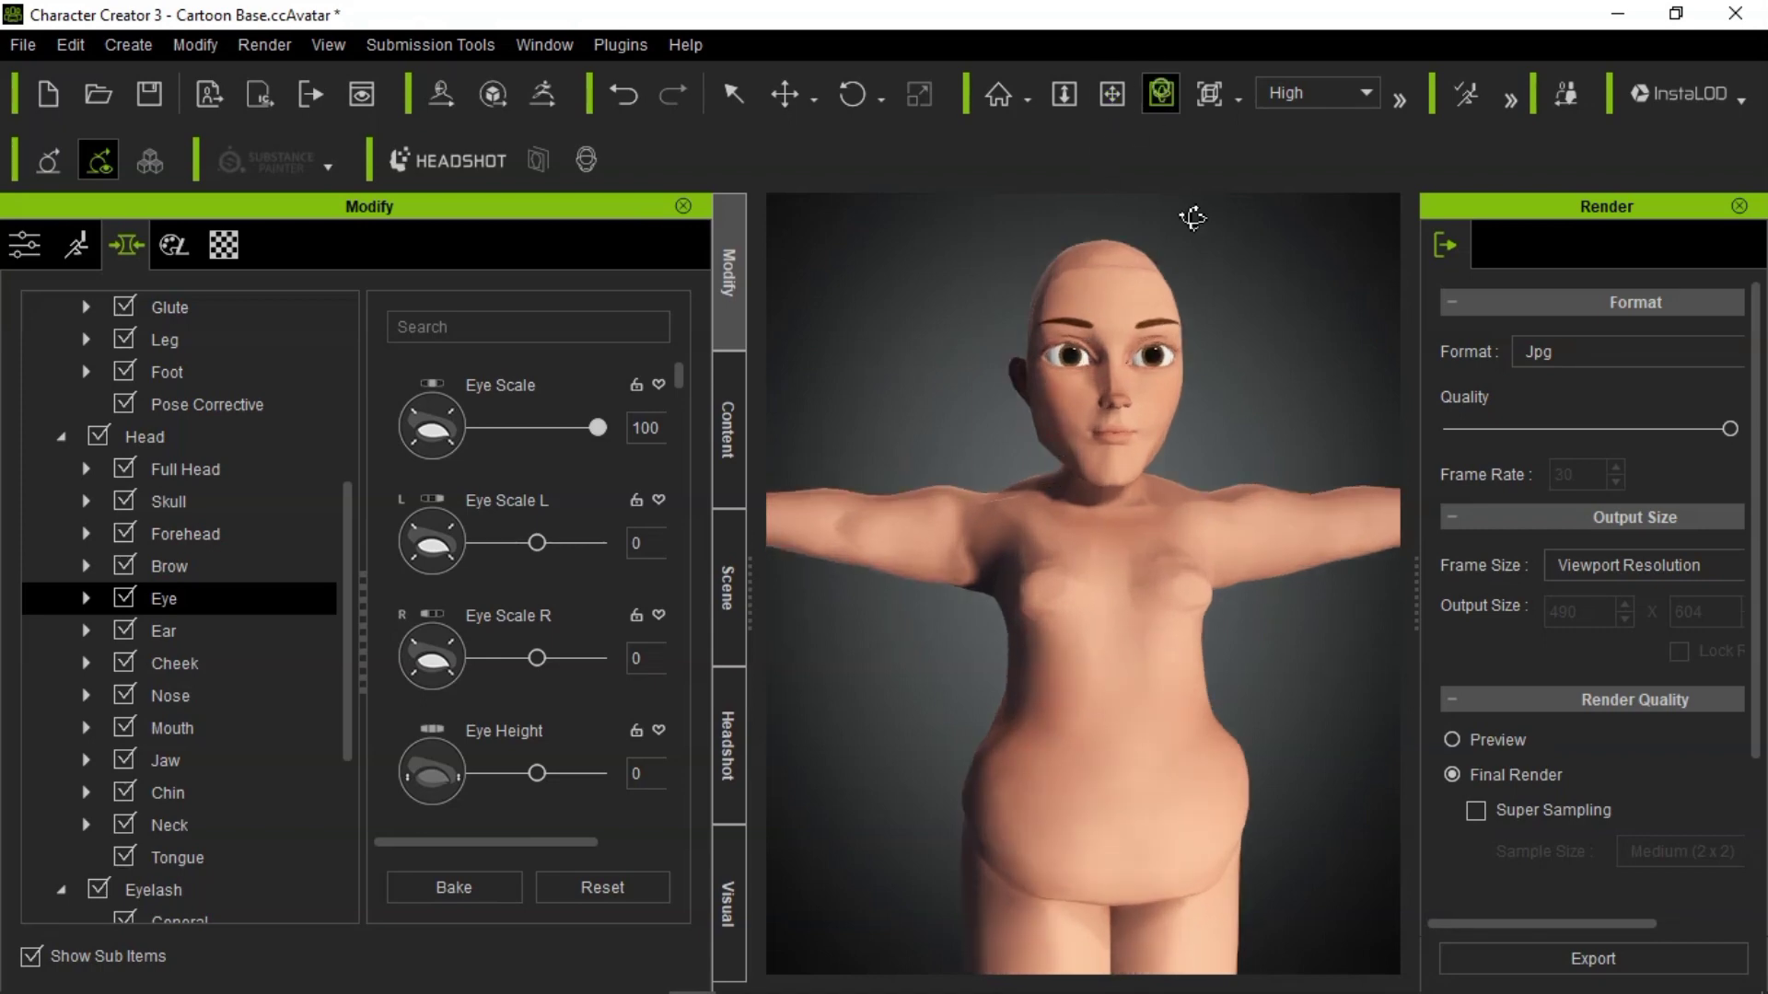
pyautogui.moveTo(1192, 213); pyautogui.dragTo(1188, 488)
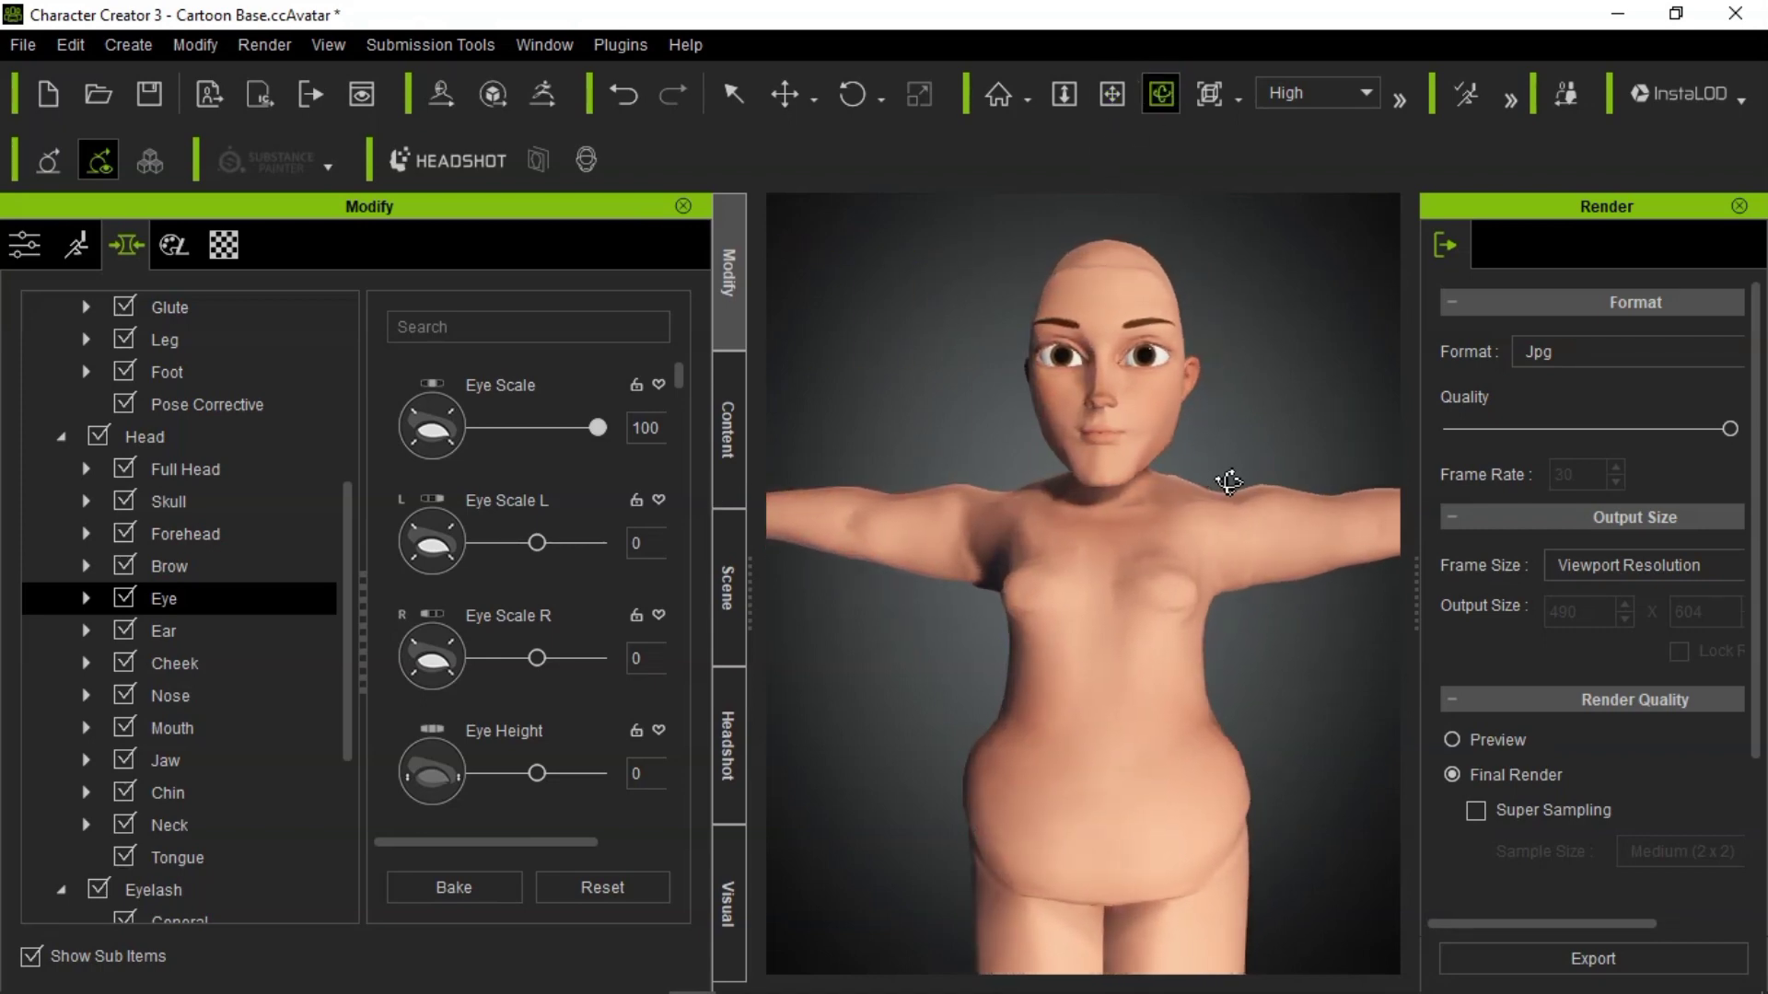
pyautogui.scroll(3, 1197, 491)
pyautogui.click(1113, 93)
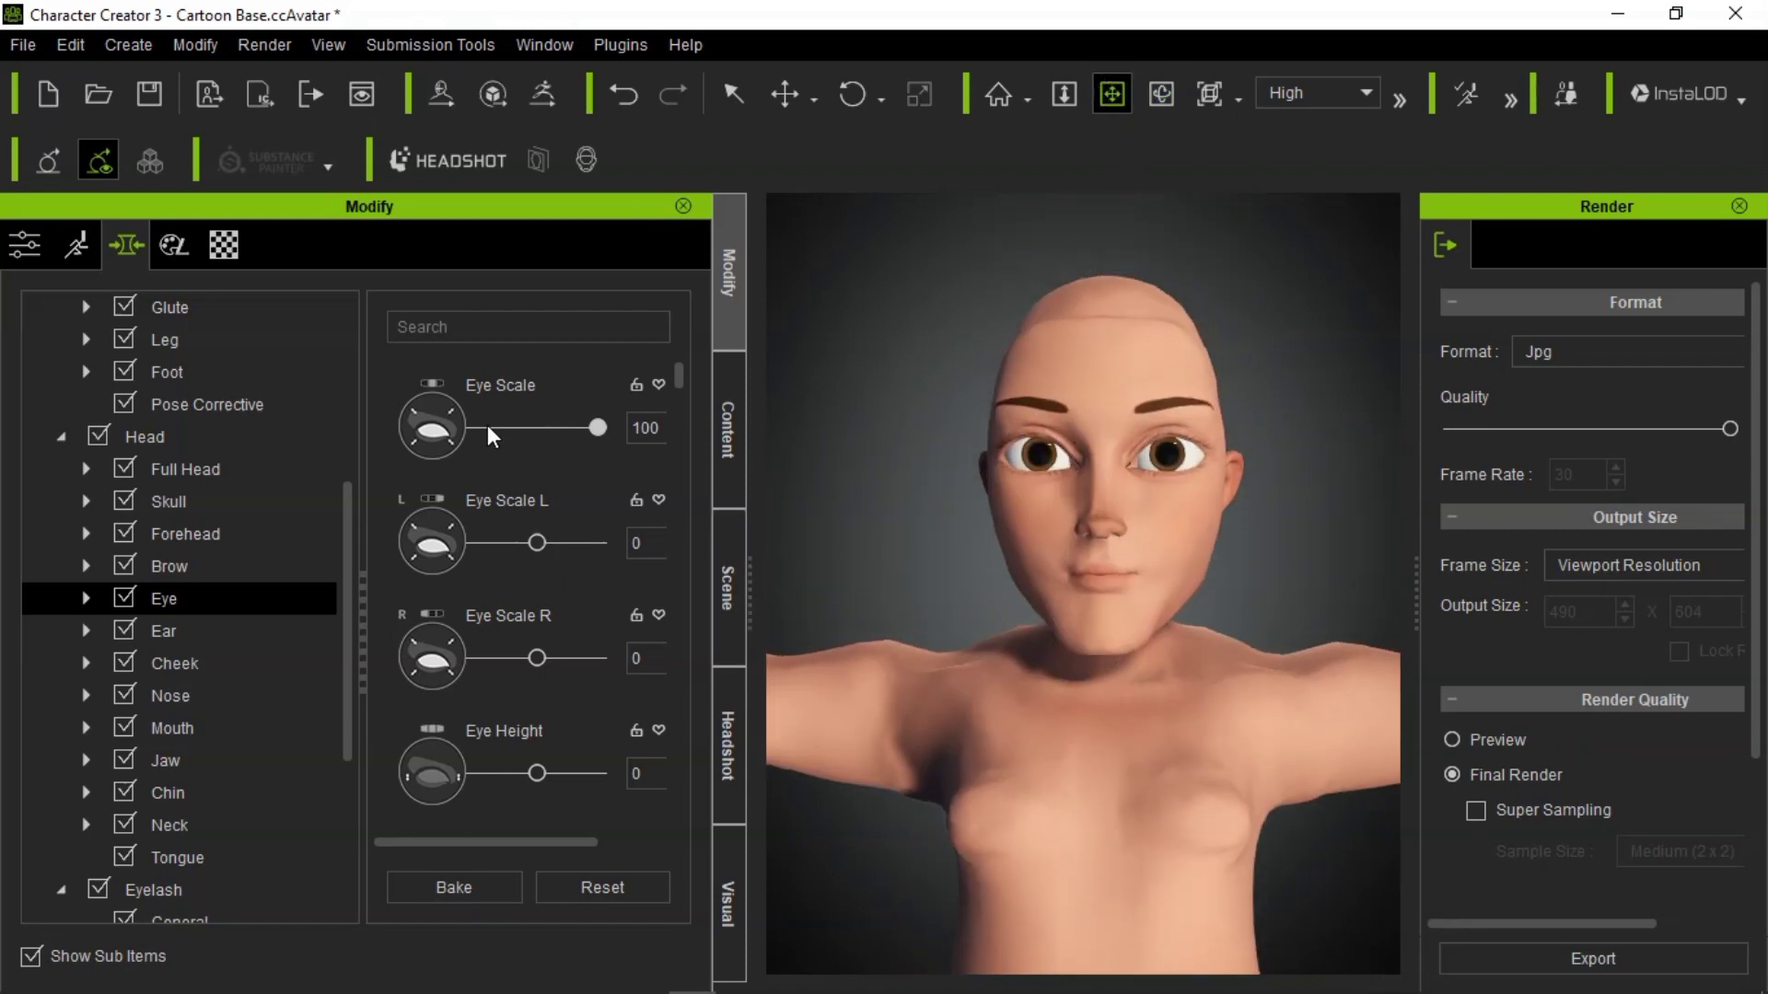
# - Set the Eye Scale L morph to 1 and the Eye Height morph to 33
pyautogui.moveTo(537, 553)
pyautogui.mouseDown()
pyautogui.moveTo(599, 548)
pyautogui.moveTo(393, 595)
pyautogui.moveTo(537, 582)
pyautogui.mouseUp()
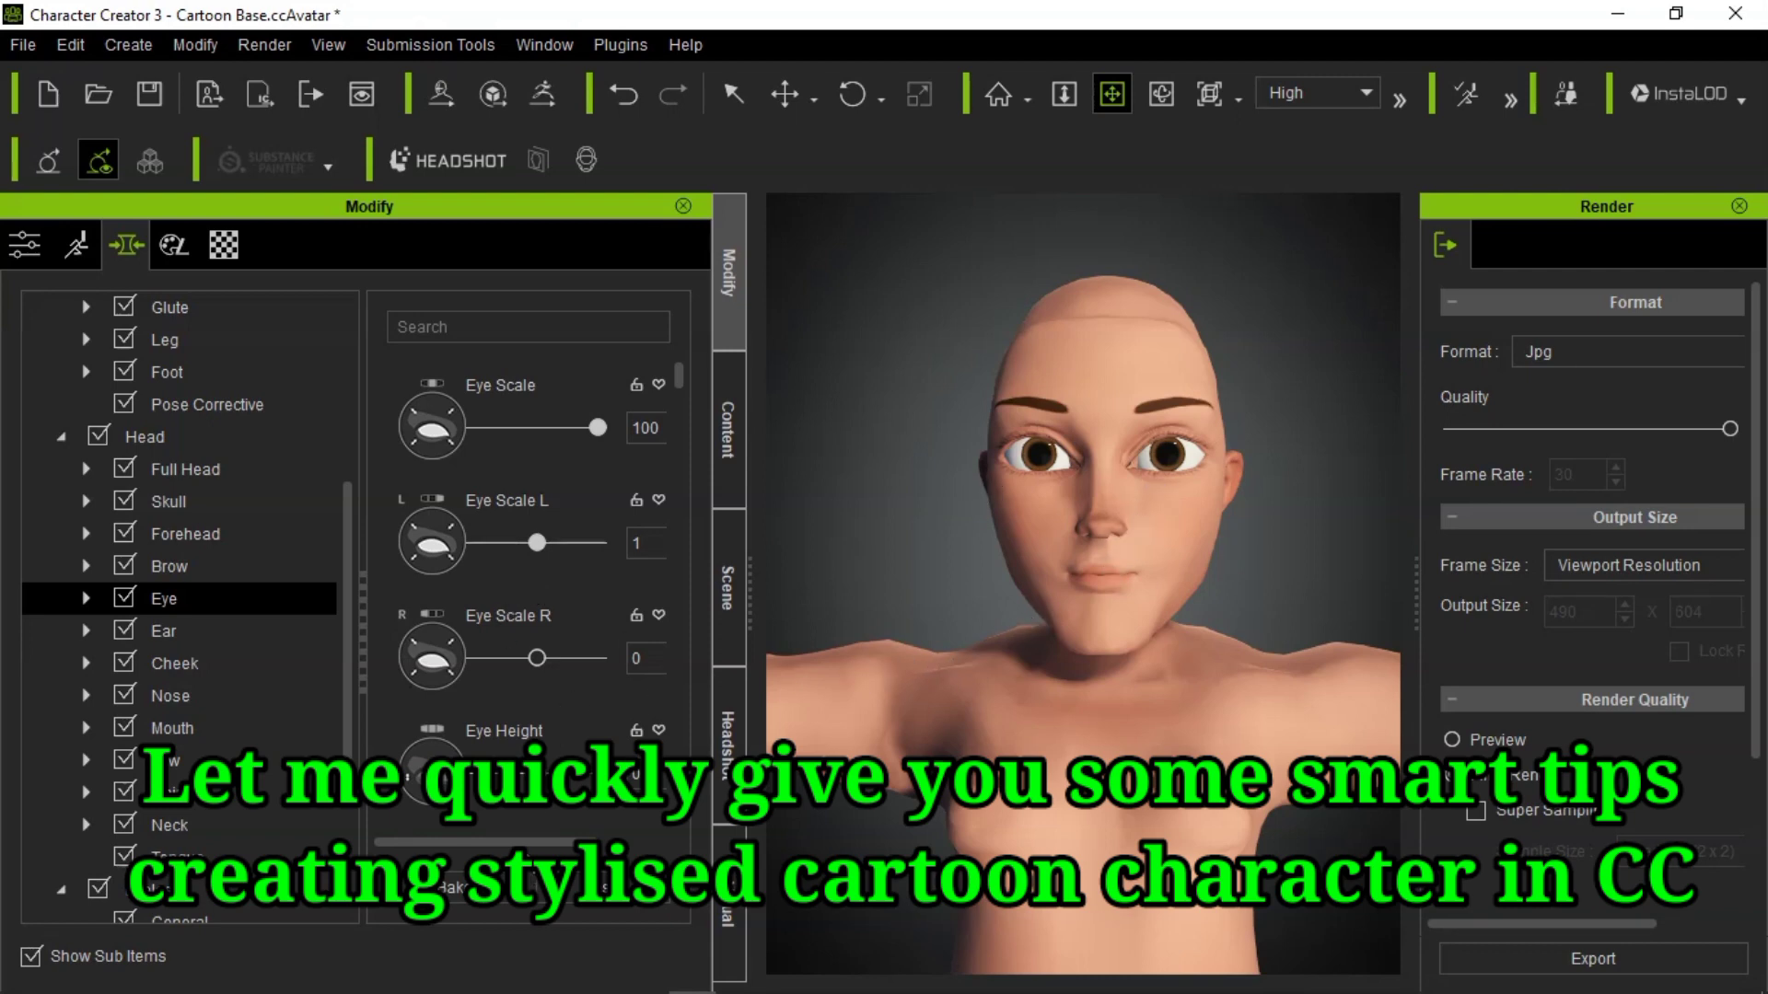
pyautogui.moveTo(537, 773); pyautogui.dragTo(599, 773)
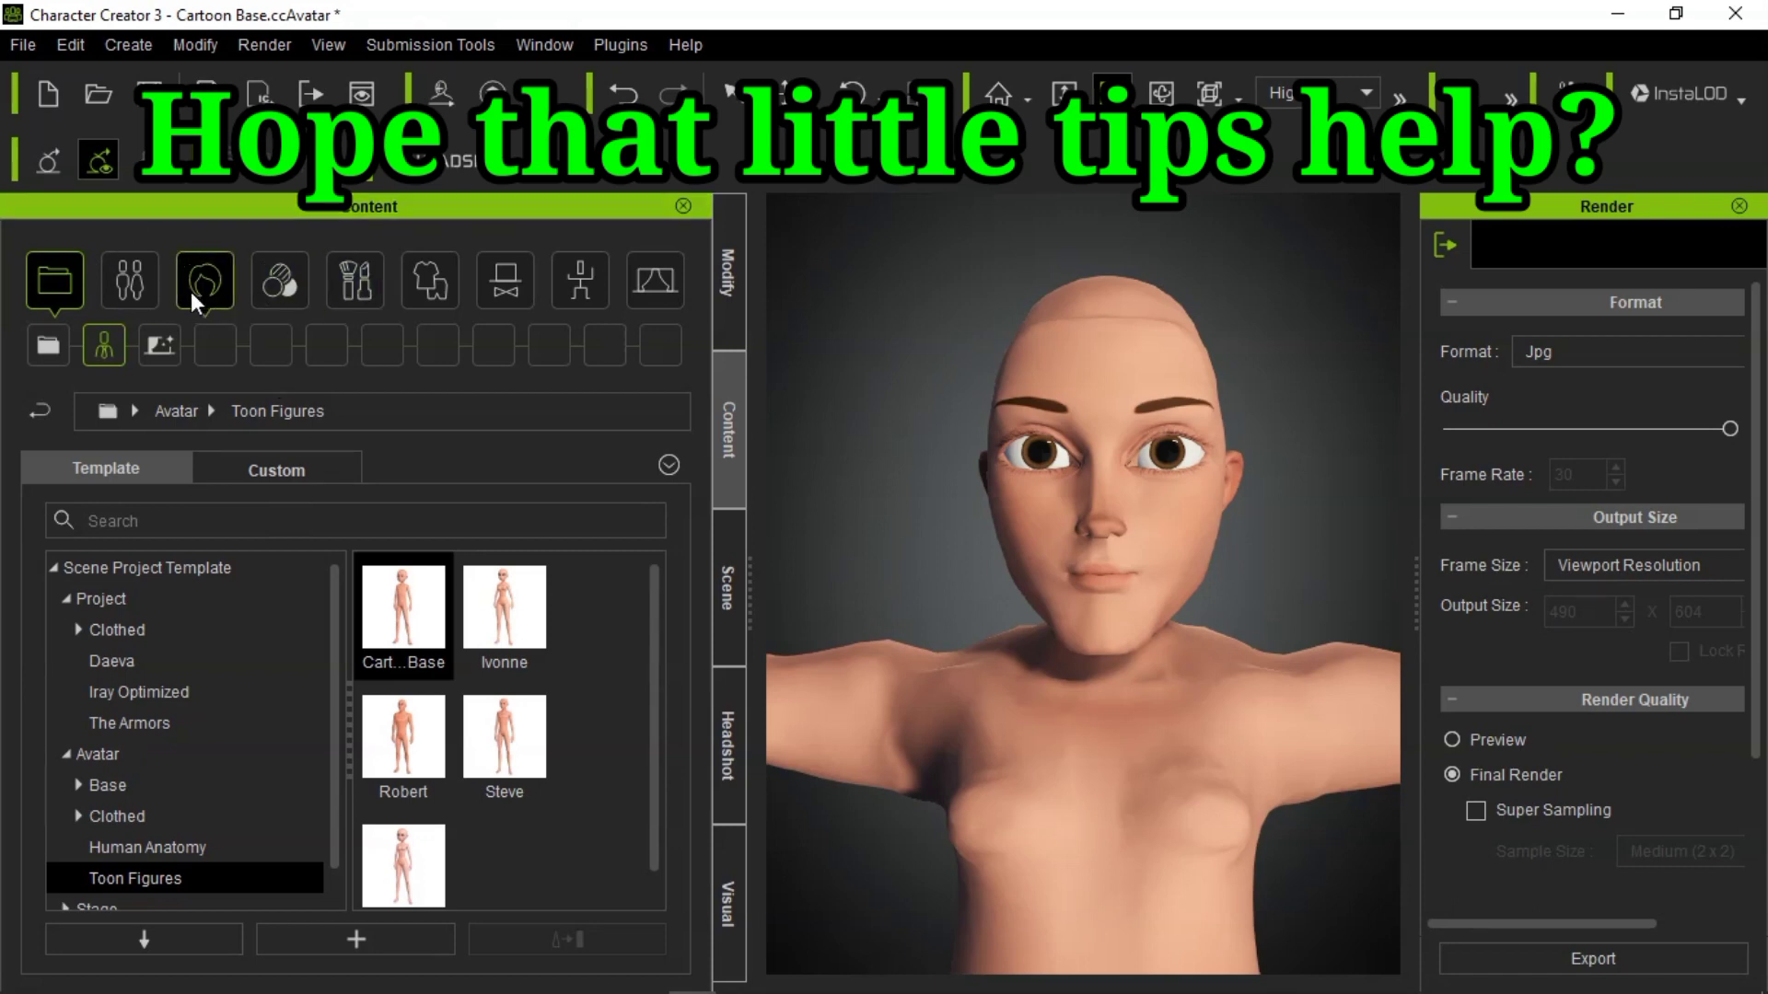
# - Browse the avatar preset and morph preset folders in the Actor template library
pyautogui.click(134, 289)
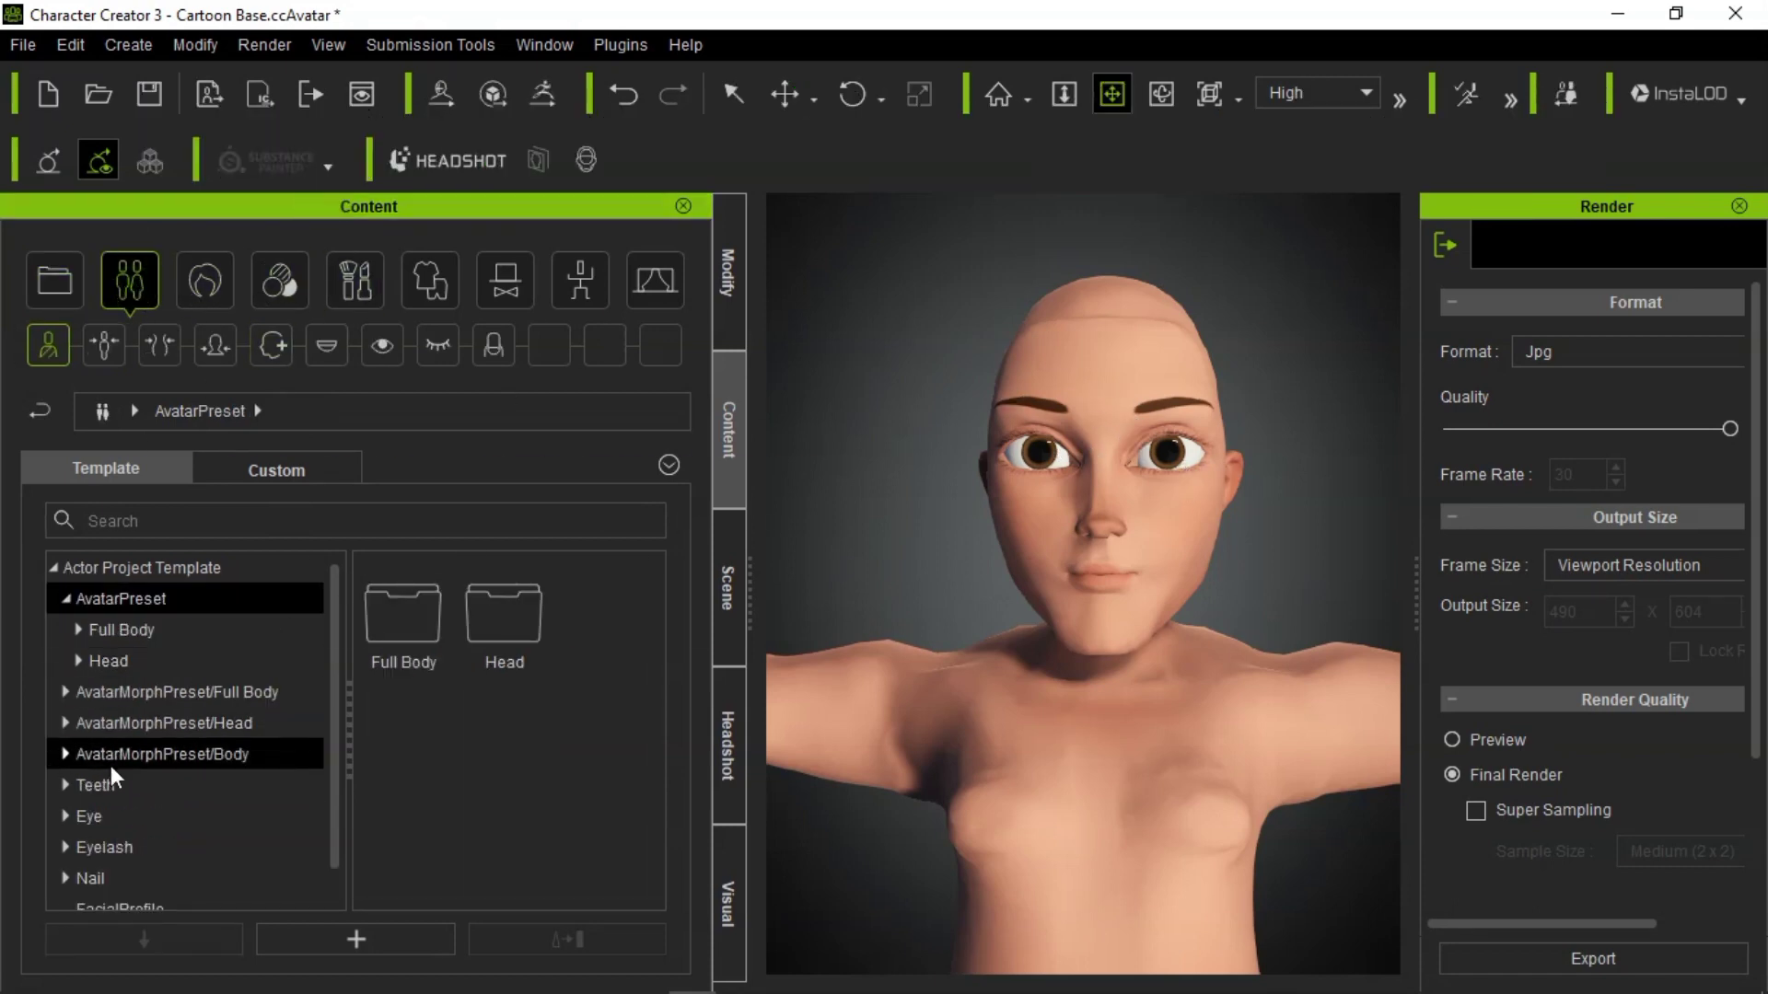
pyautogui.scroll(-1, 318, 728)
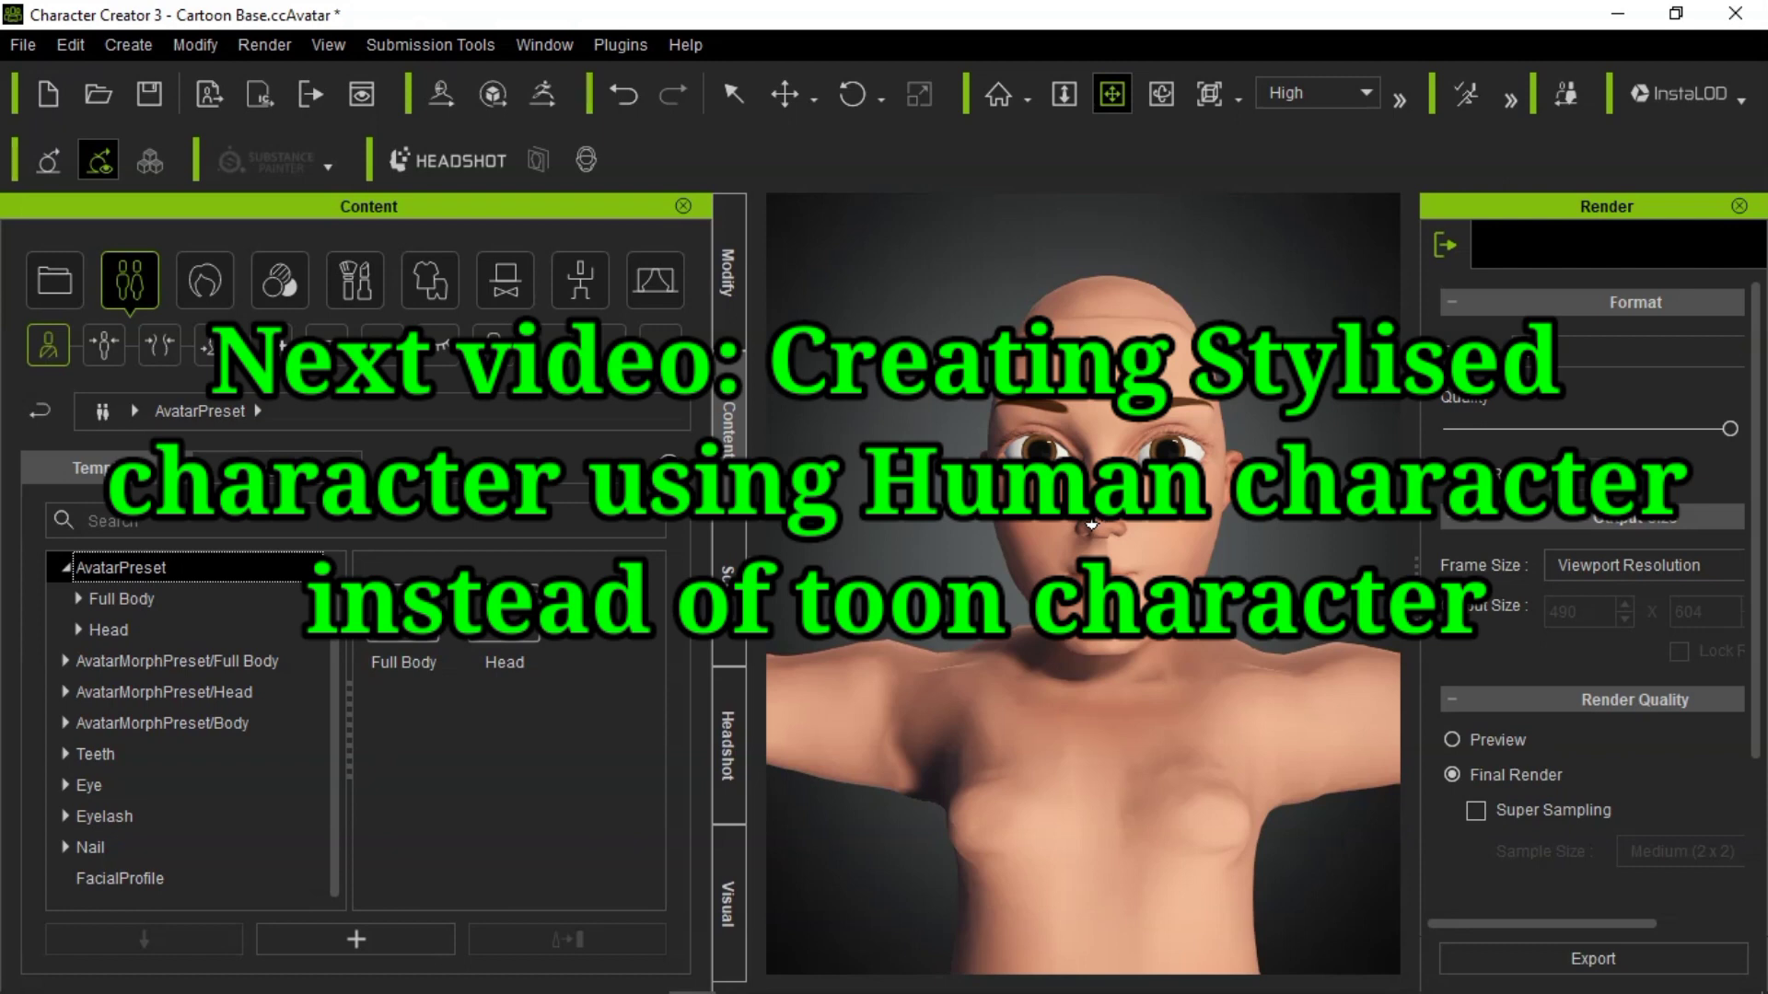
# - Start a new project to replace the current Cartoon Base character
pyautogui.hotkey('ctrl', 'n')
pyautogui.click(899, 576)
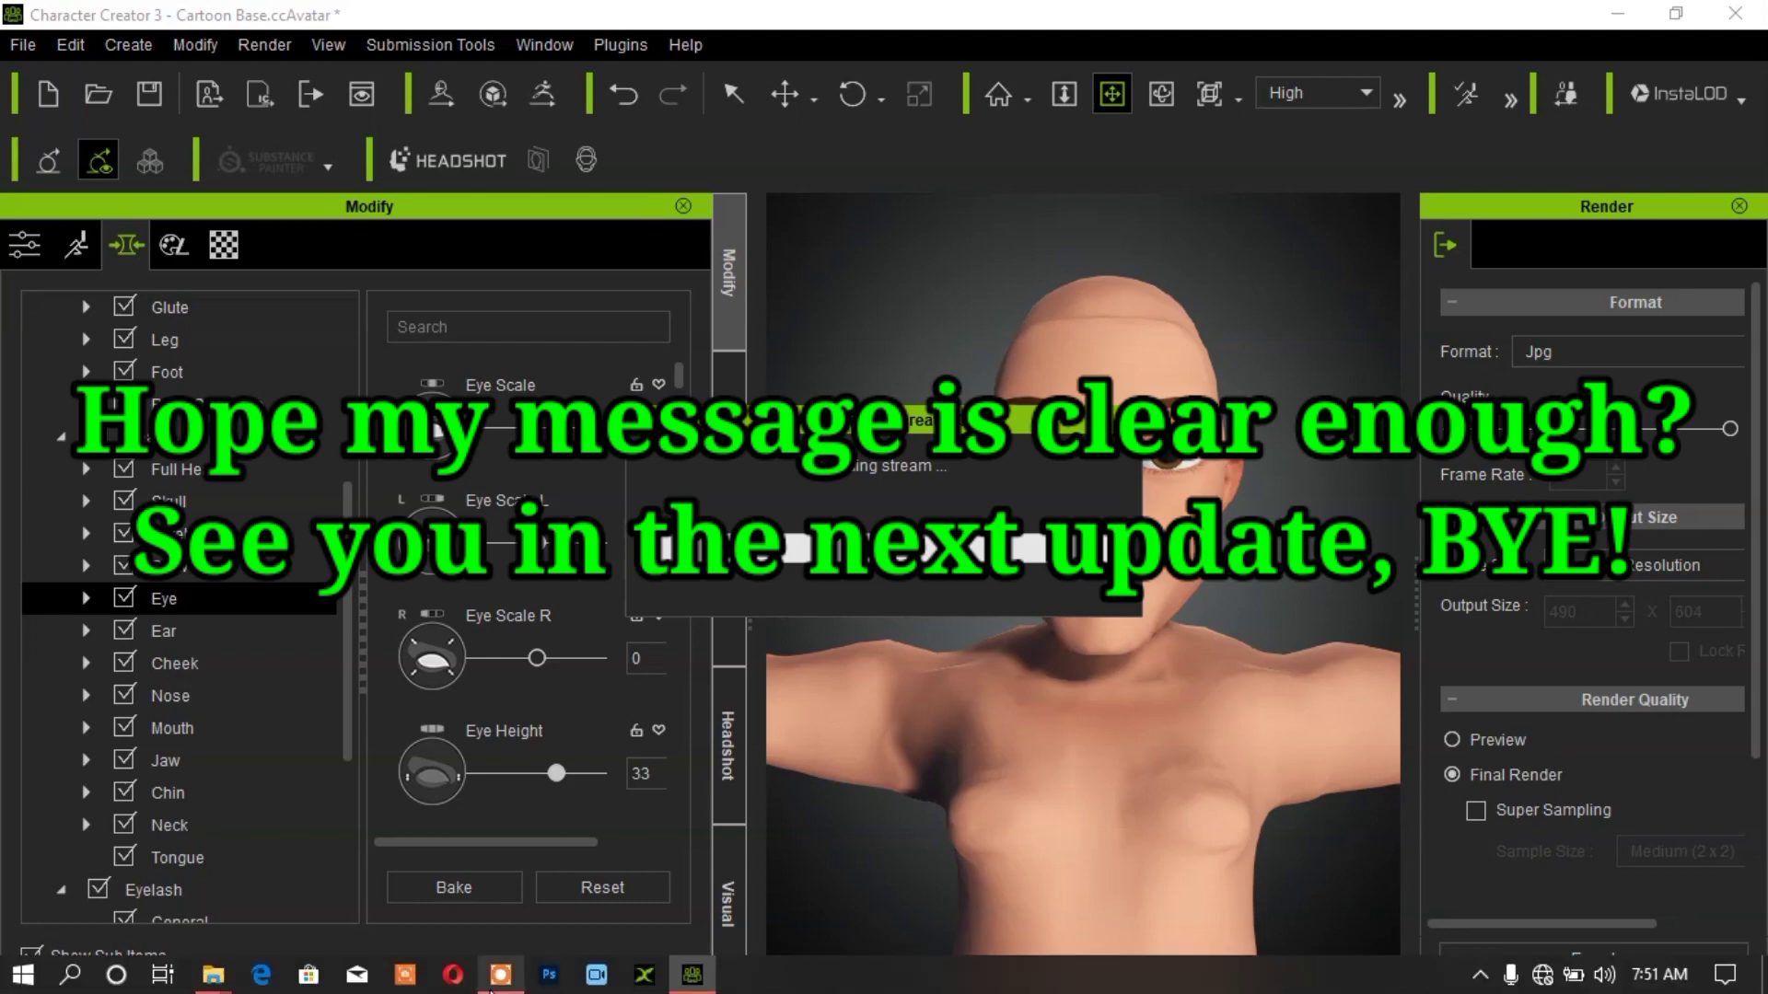
pyautogui.click(500, 976)
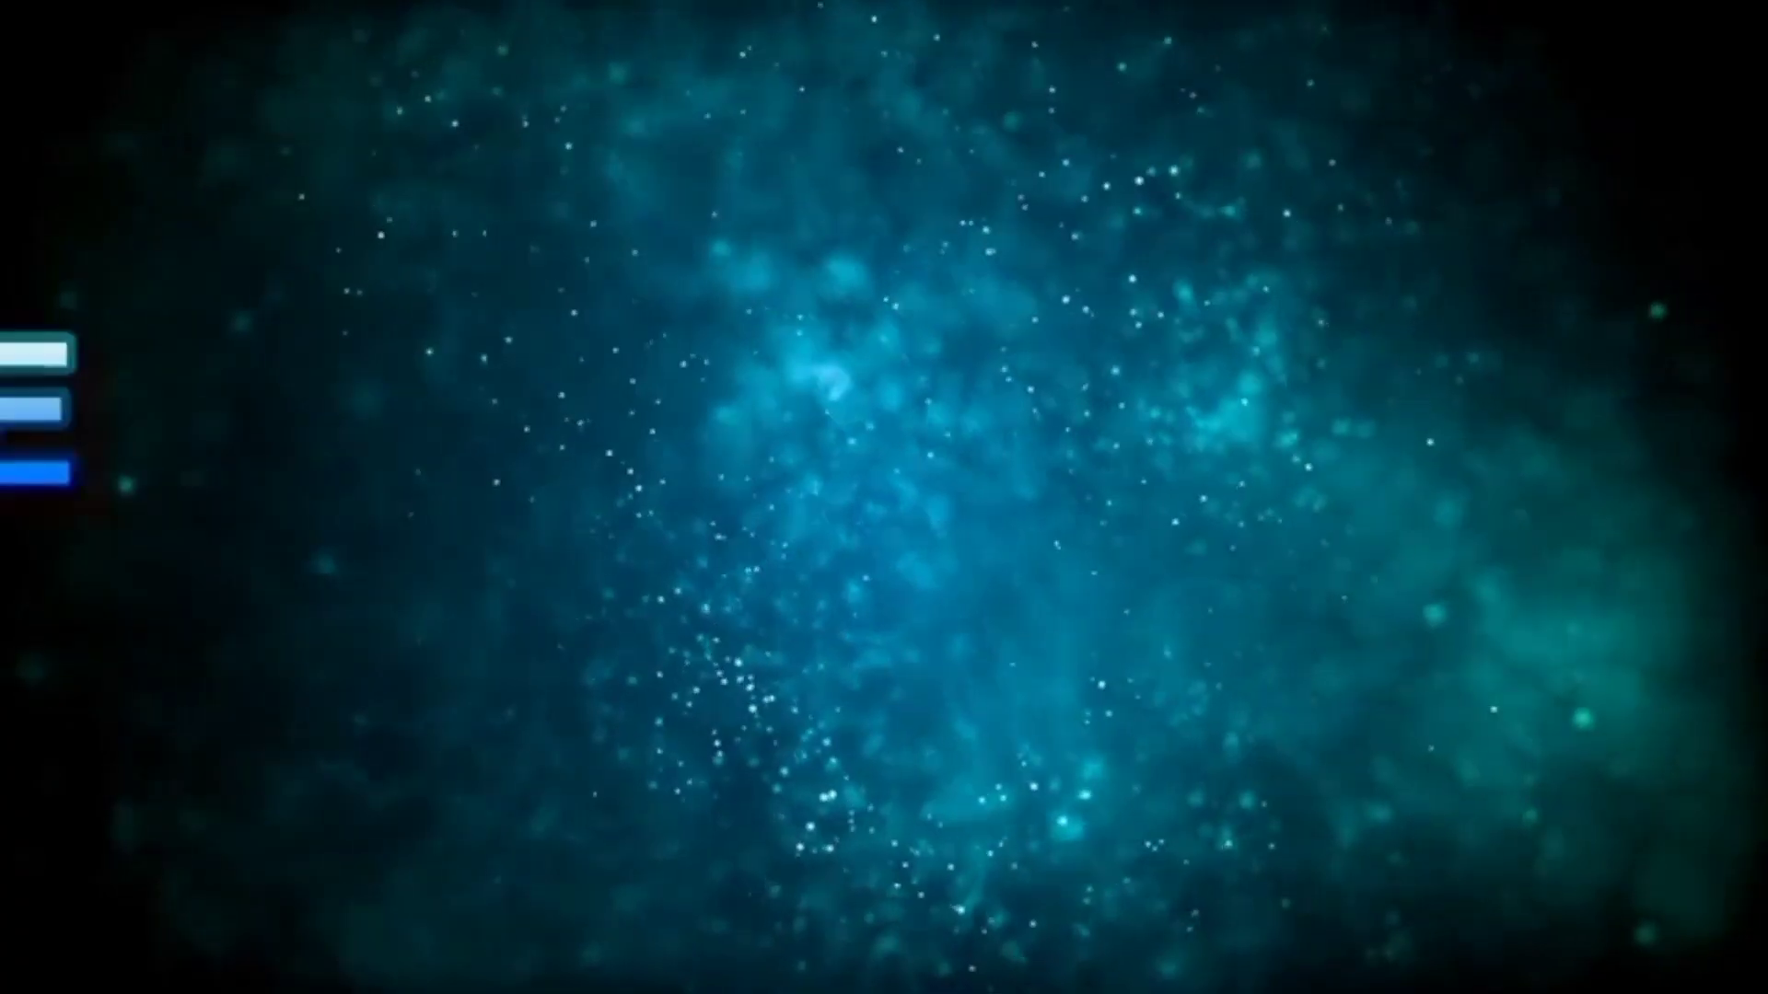